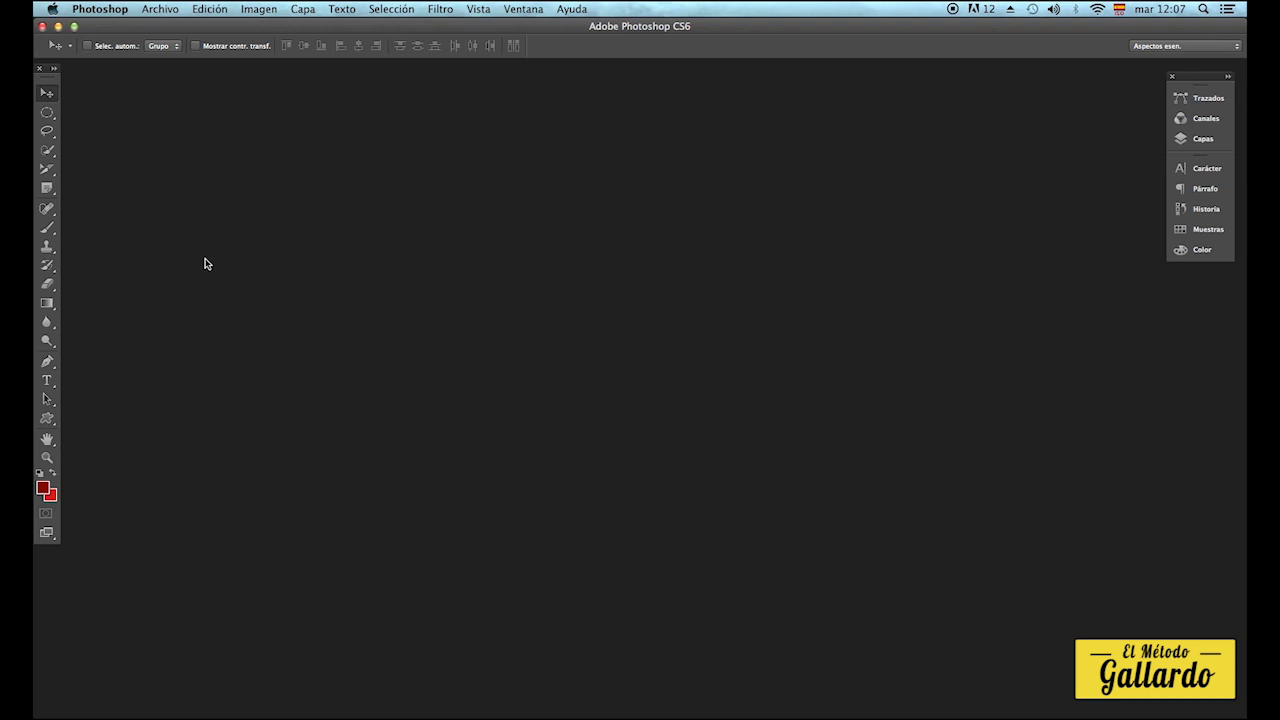
Create a new document 1200 × 1200 pixels at 72 pixels/inch, RGB colour, with a white background.
click(154, 9)
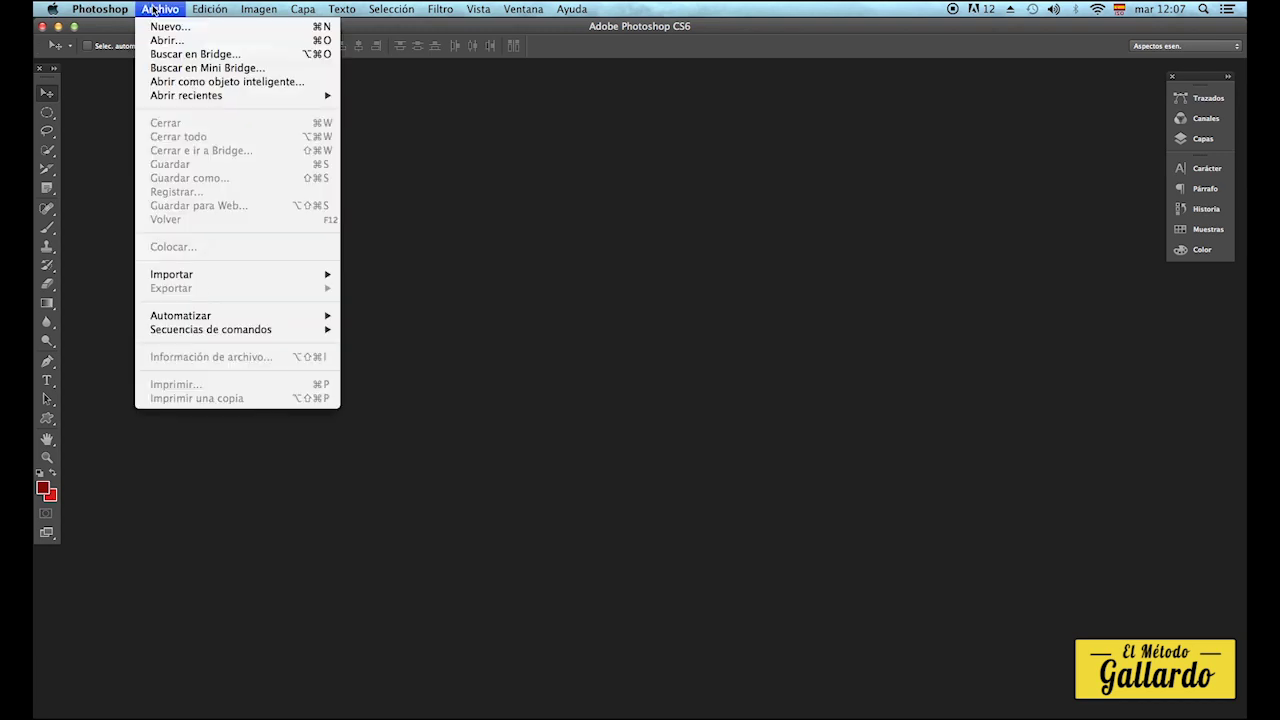
click(168, 26)
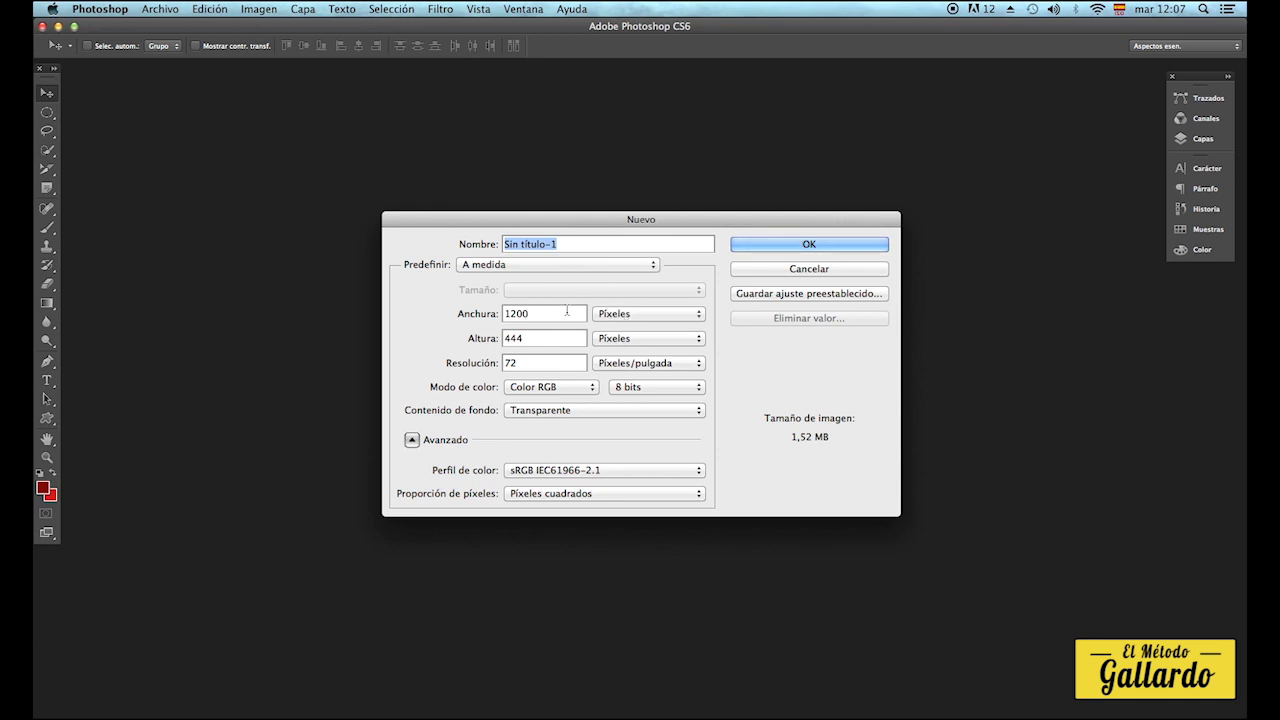
click(626, 316)
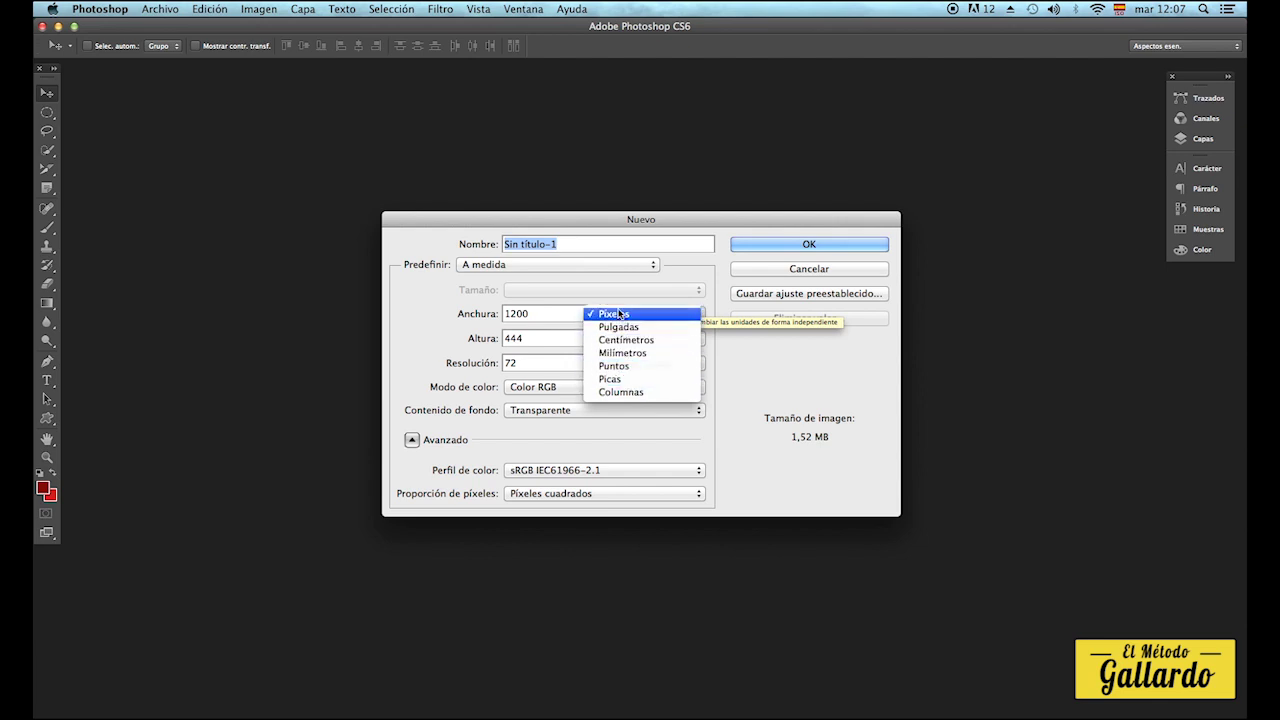
click(616, 318)
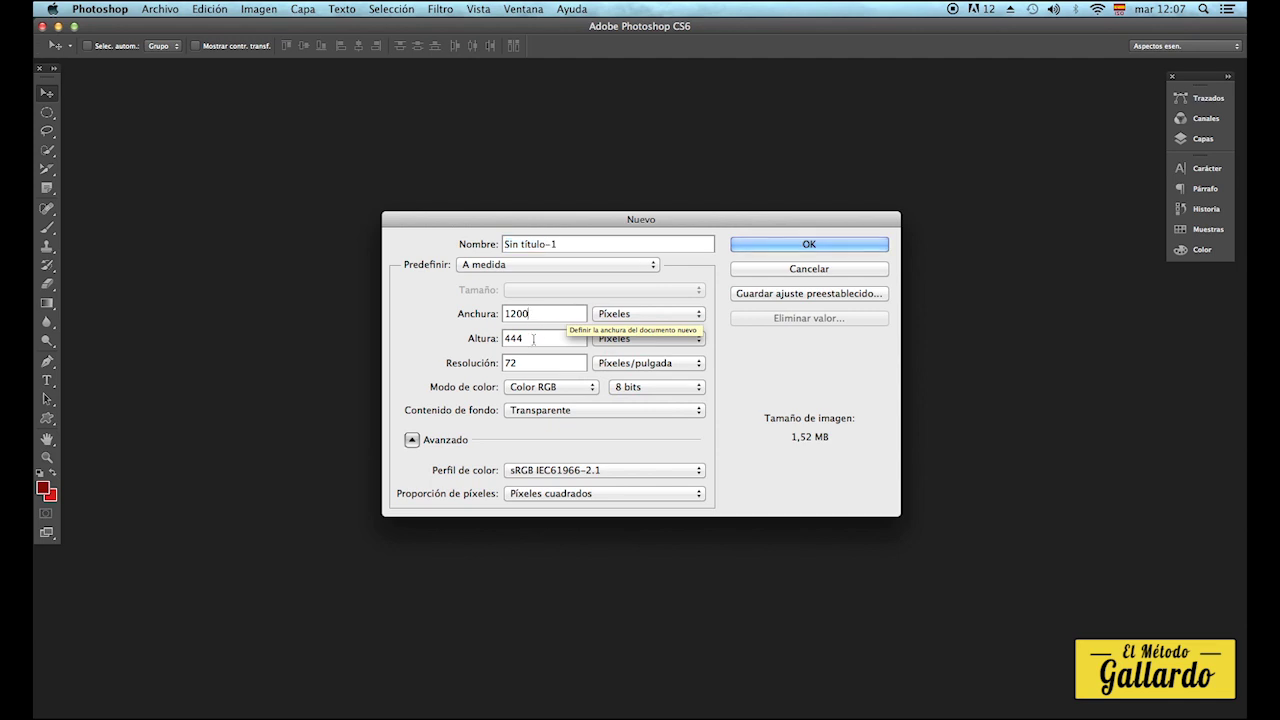
double_click(564, 338)
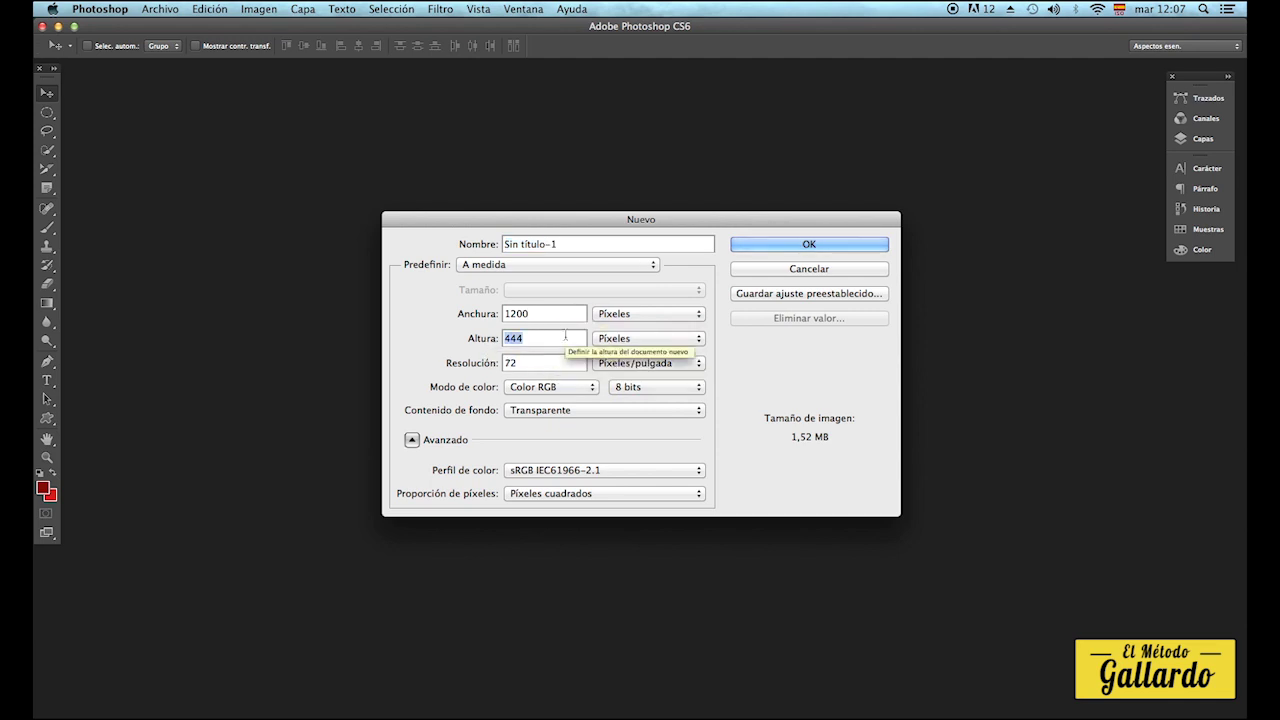
text(1200)
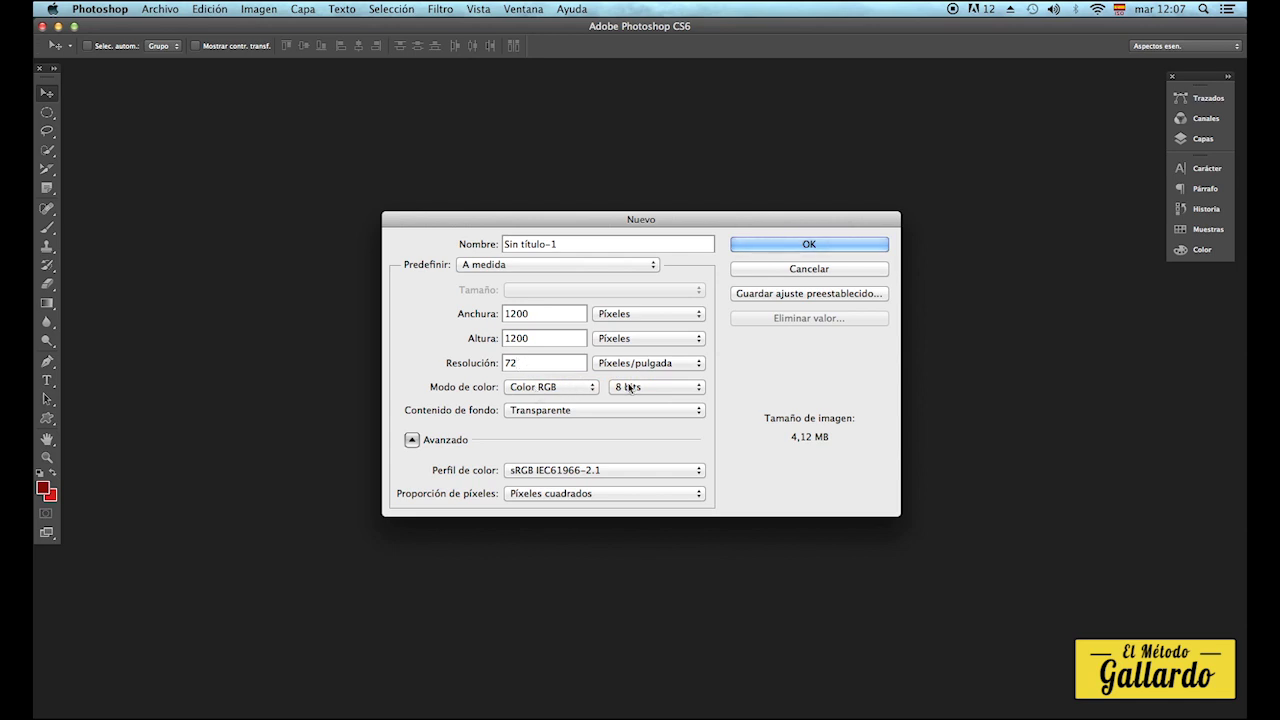
click(563, 411)
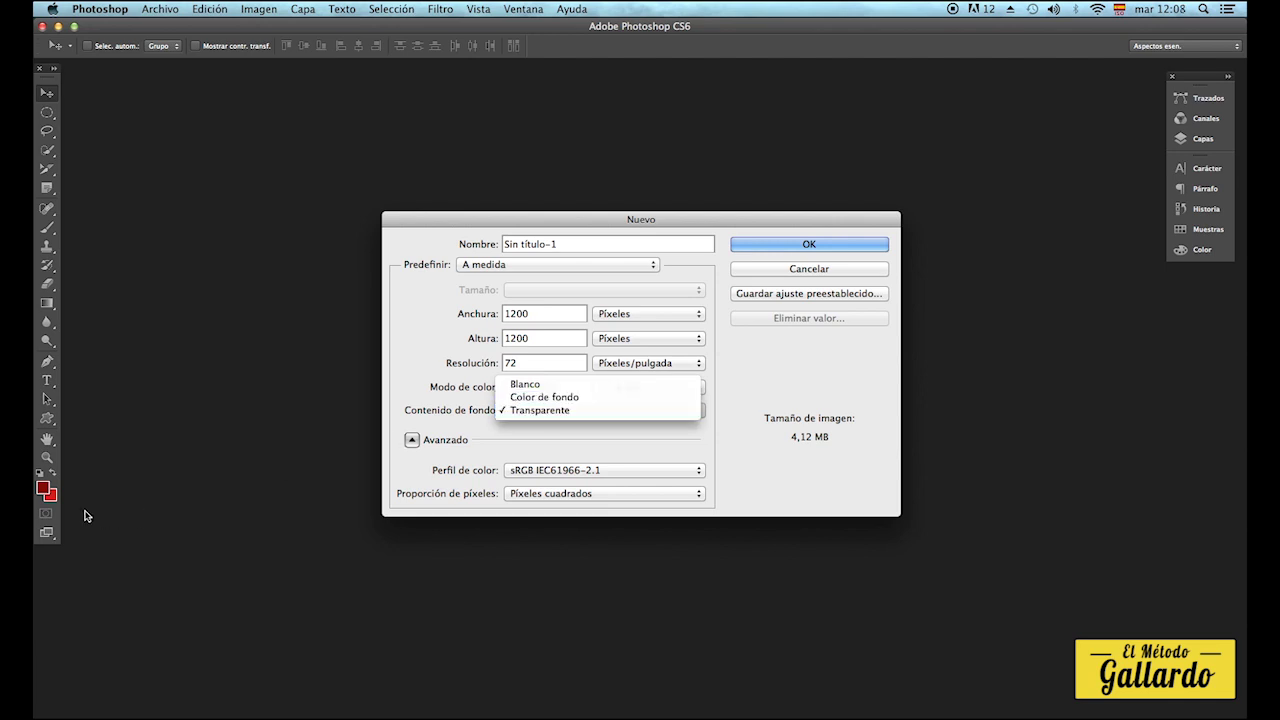
click(576, 389)
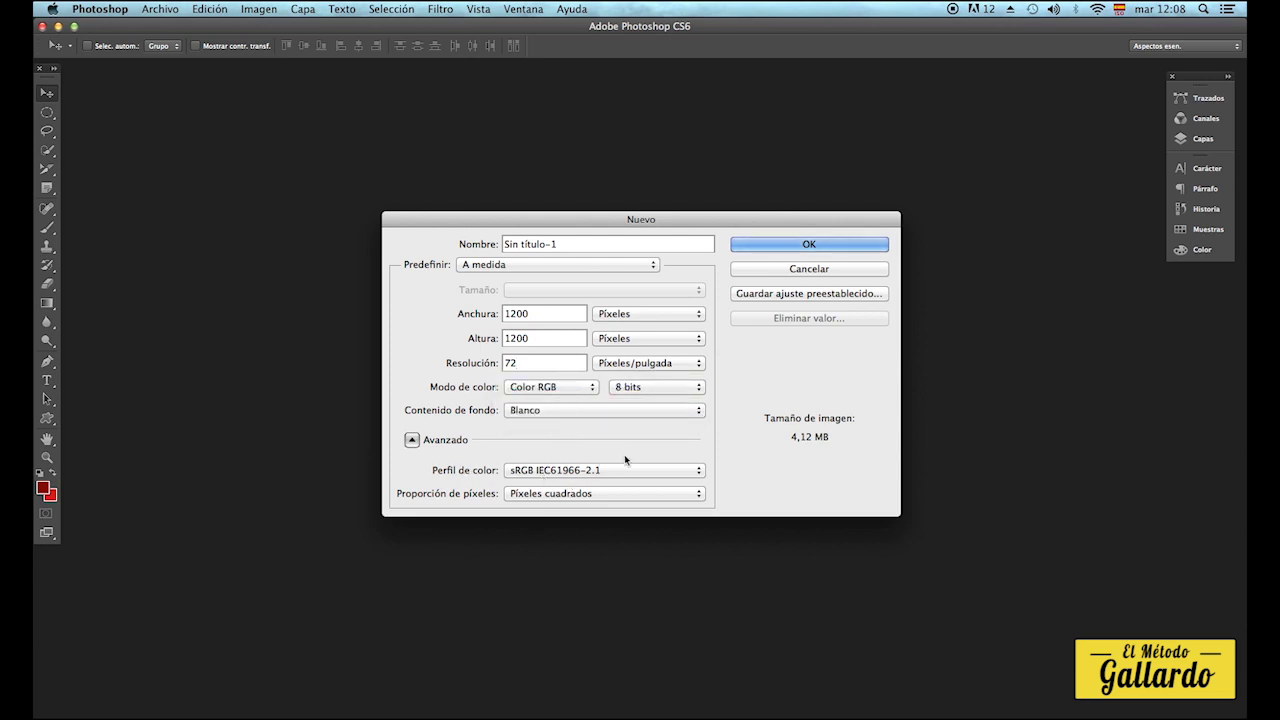
click(809, 245)
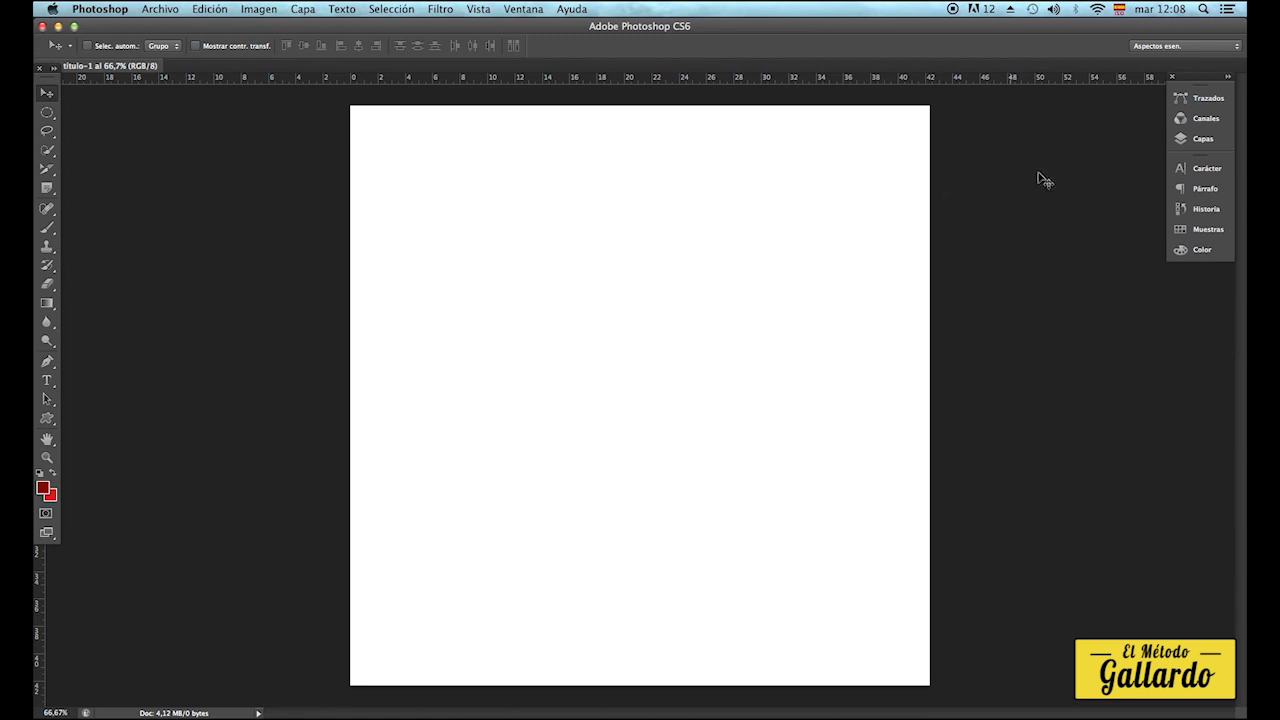
Display the Layers (Capas) panel, hide it and display it again.
click(1199, 140)
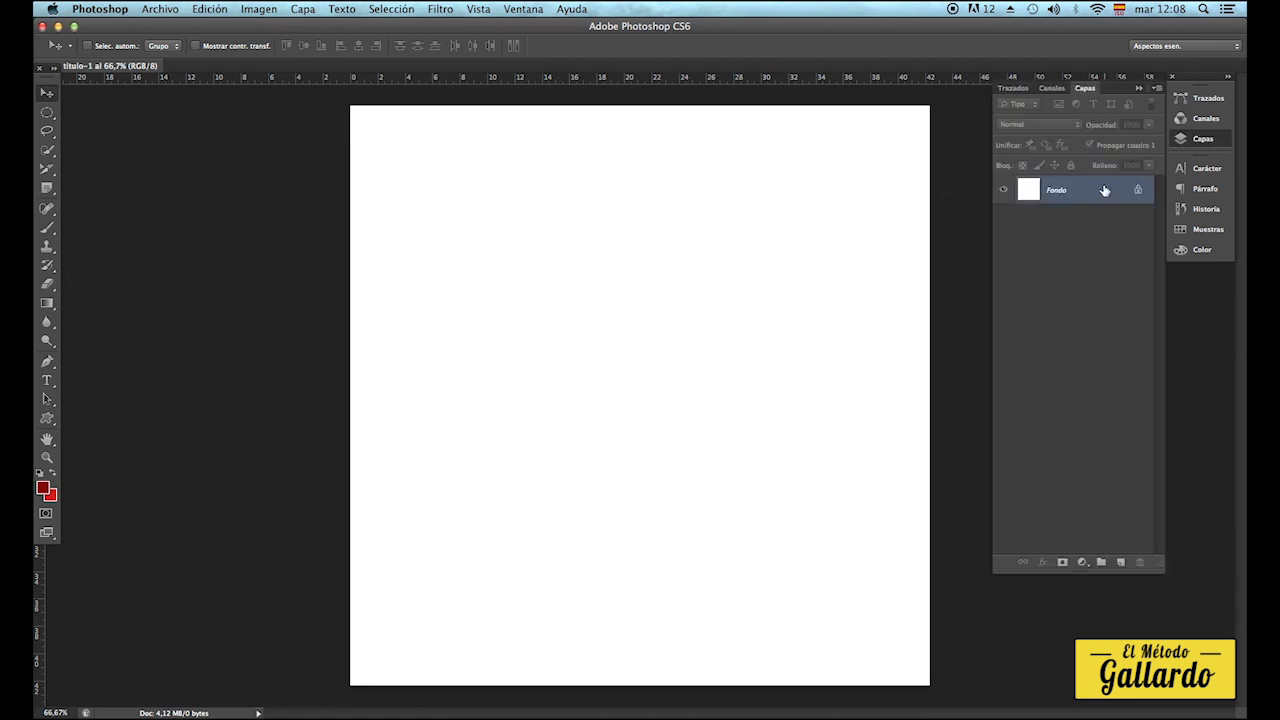
click(520, 10)
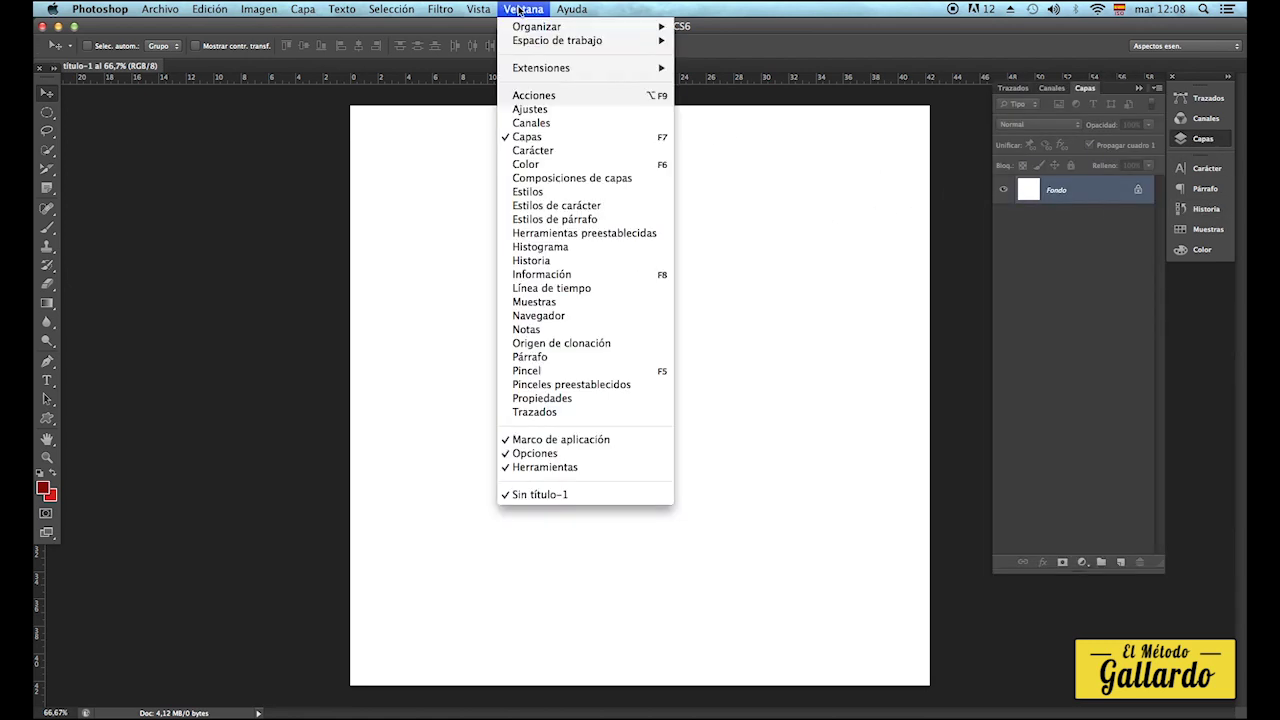
click(555, 140)
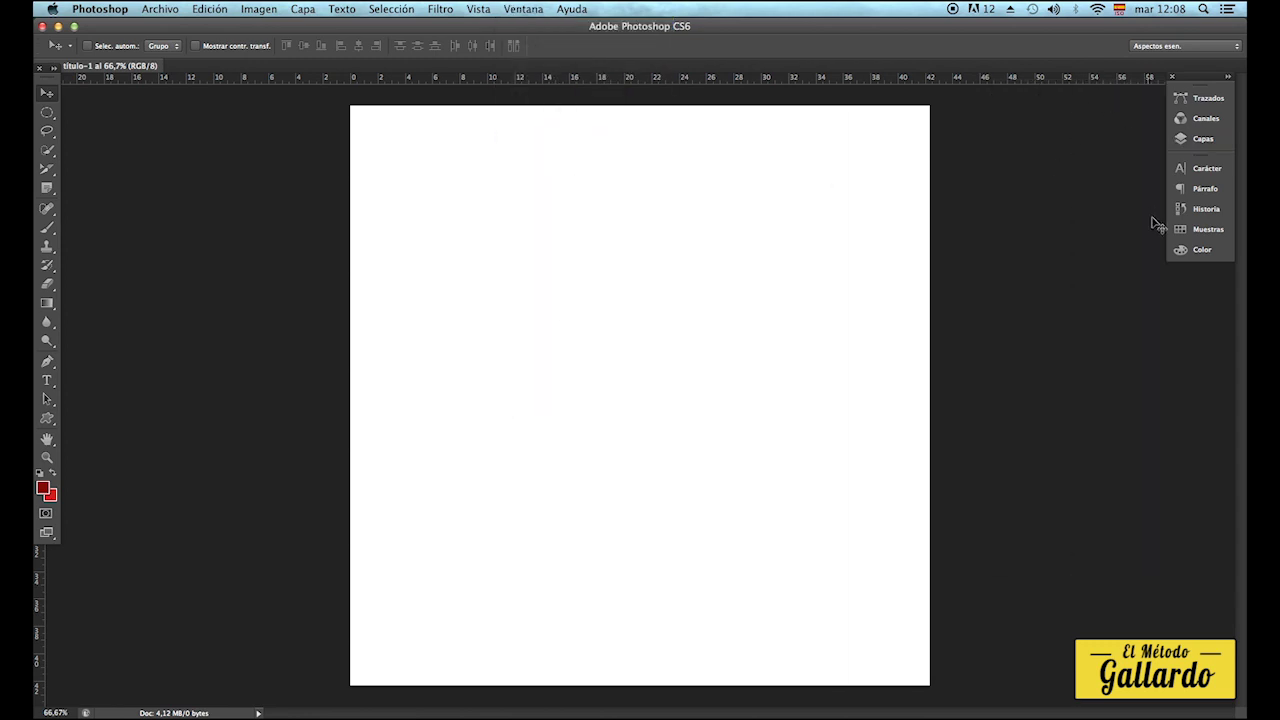
click(1201, 138)
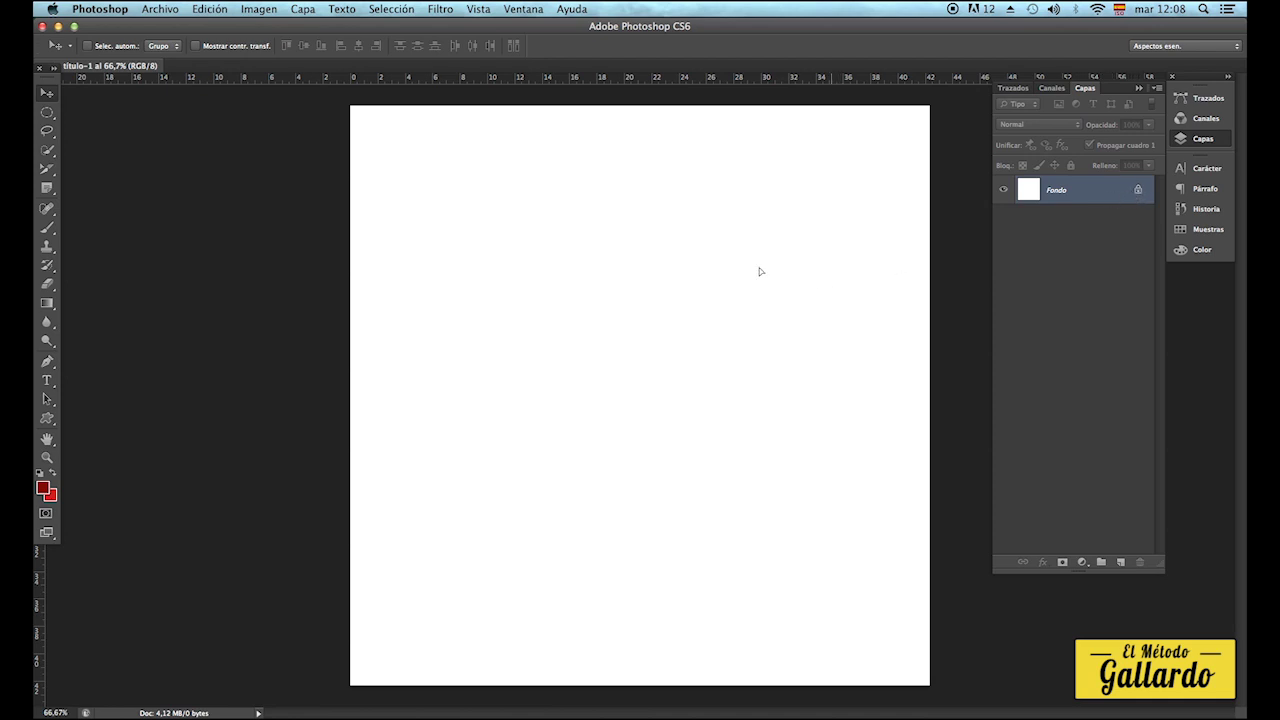
Try to move the locked Fondo background layer on the canvas.
drag(760, 271, 563, 234)
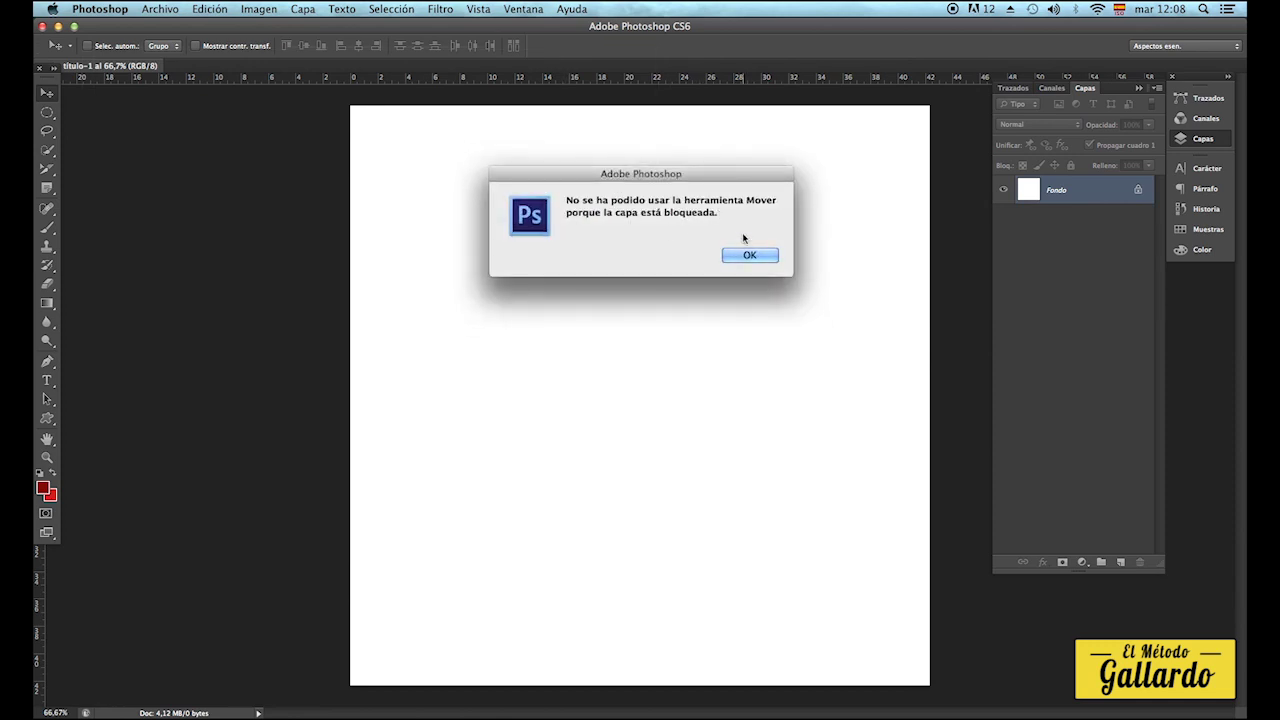
click(758, 256)
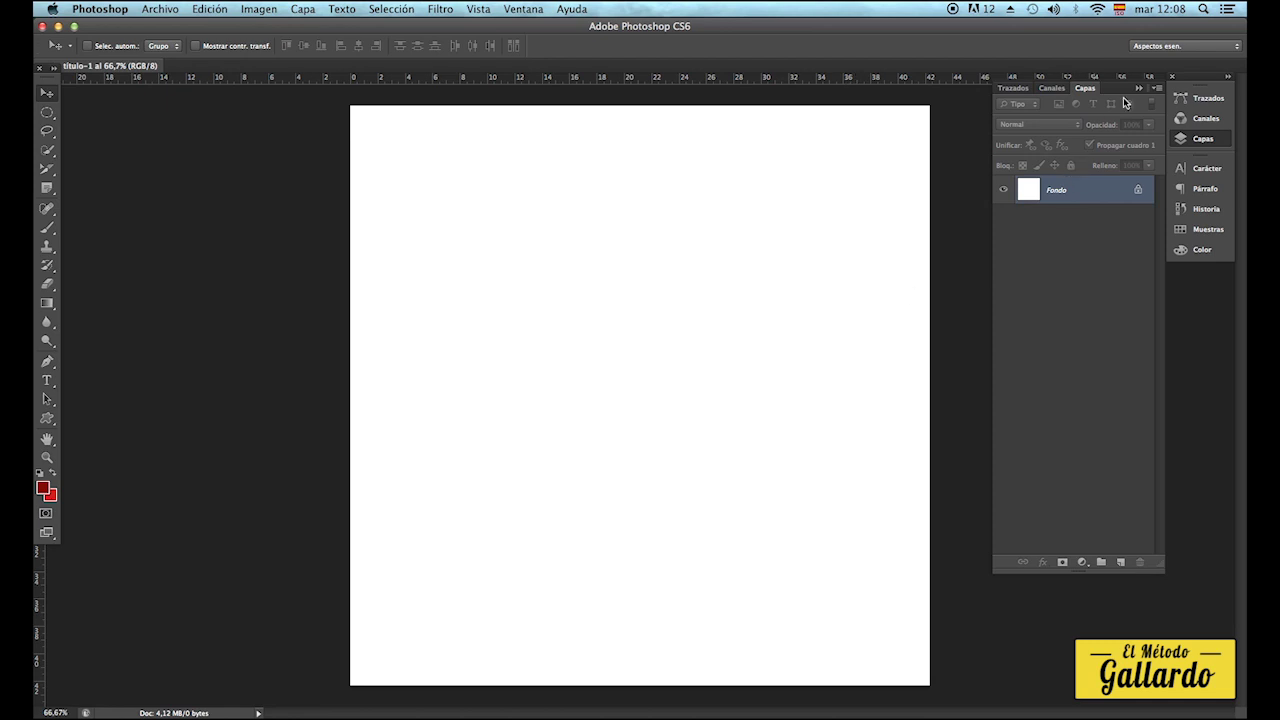
Create a new empty layer above the Fondo background layer.
click(1156, 89)
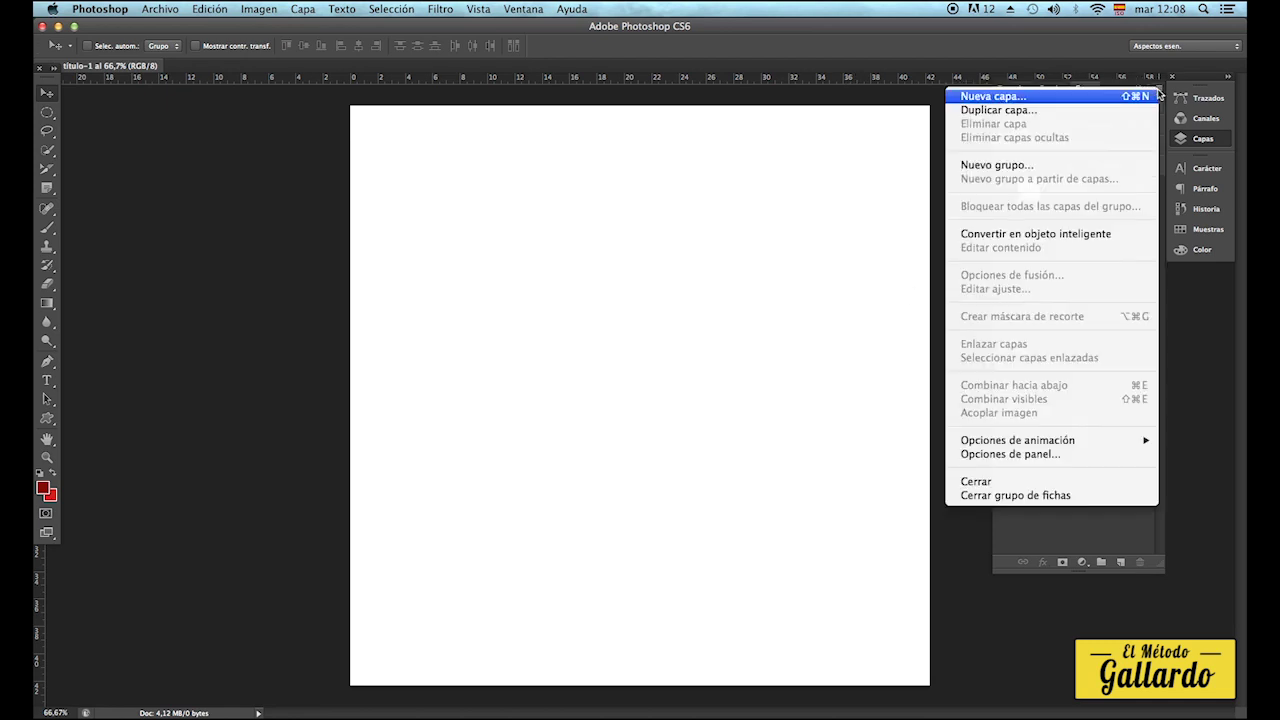
click(1114, 95)
click(1116, 530)
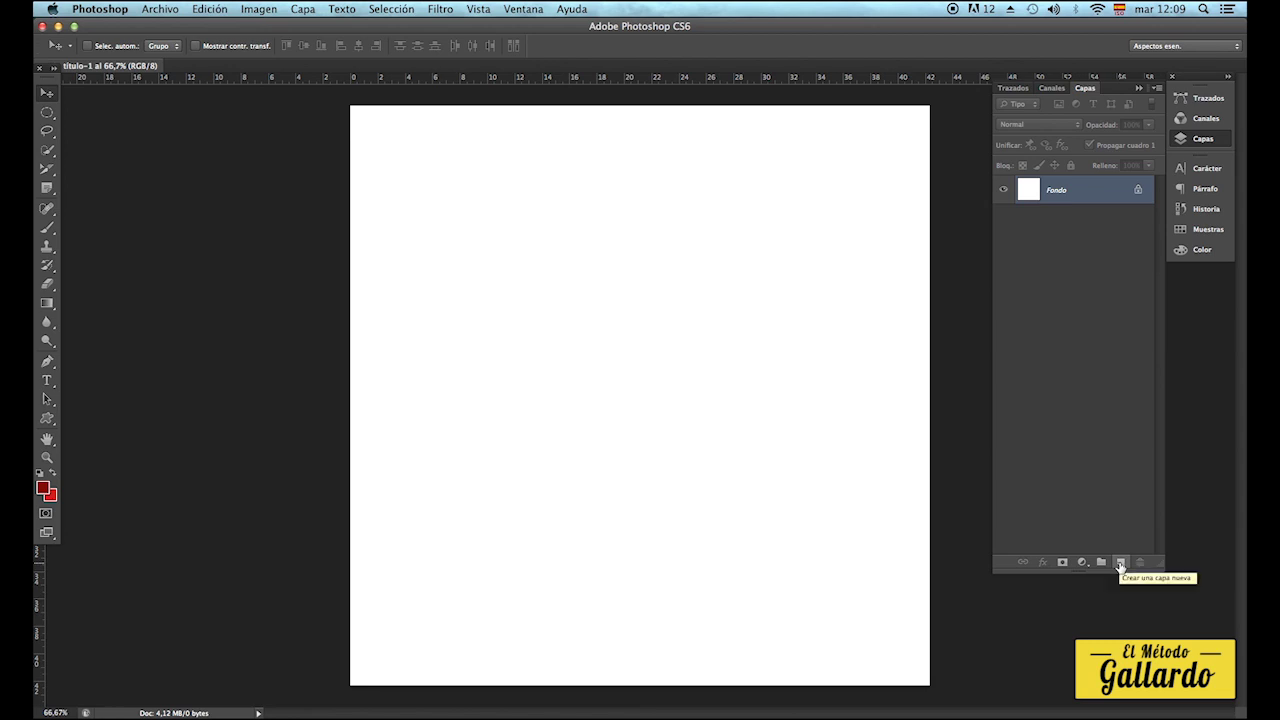
click(1120, 565)
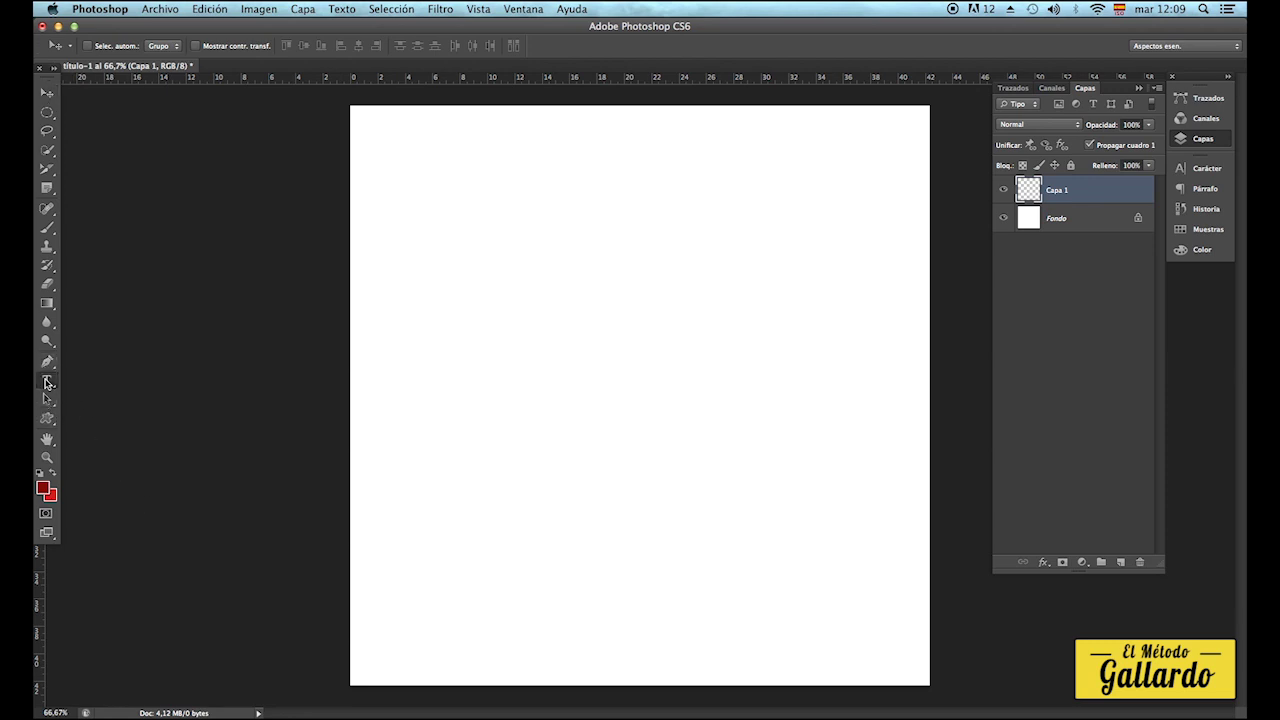
Add the dark red text "esta es la capa 1" on the new layer and move it towards the canvas centre.
click(536, 292)
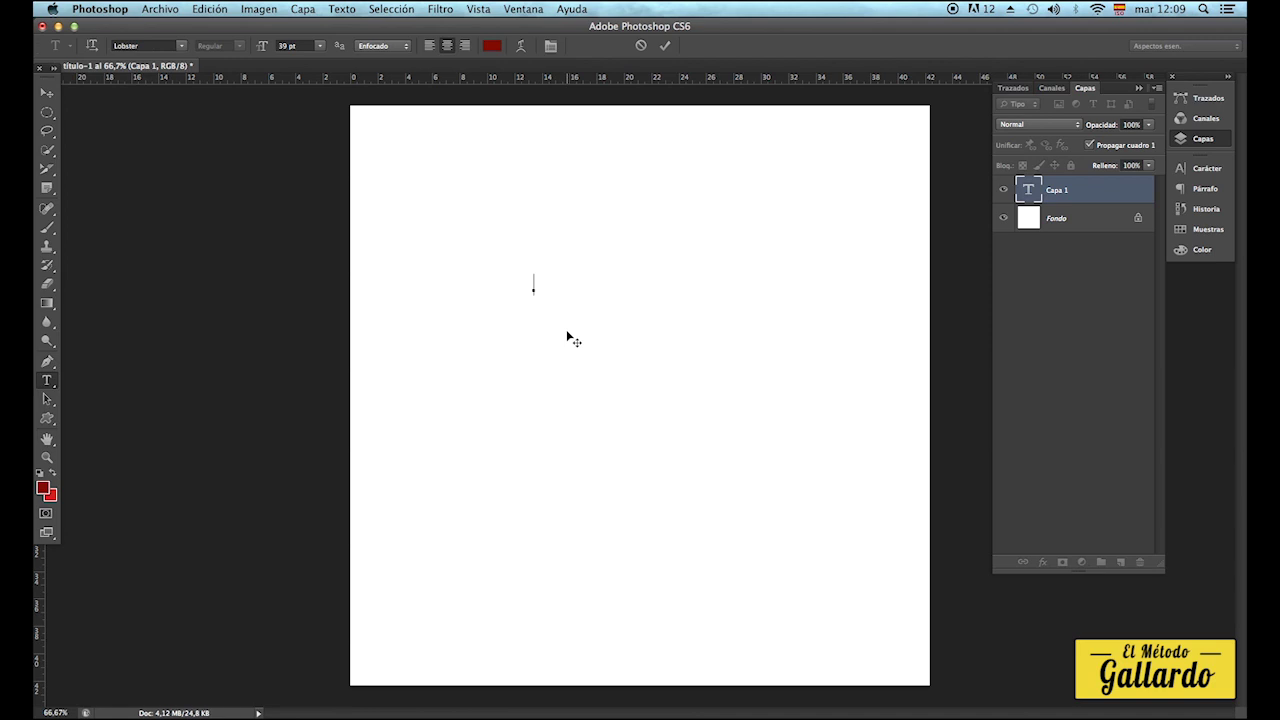
text(esta es)
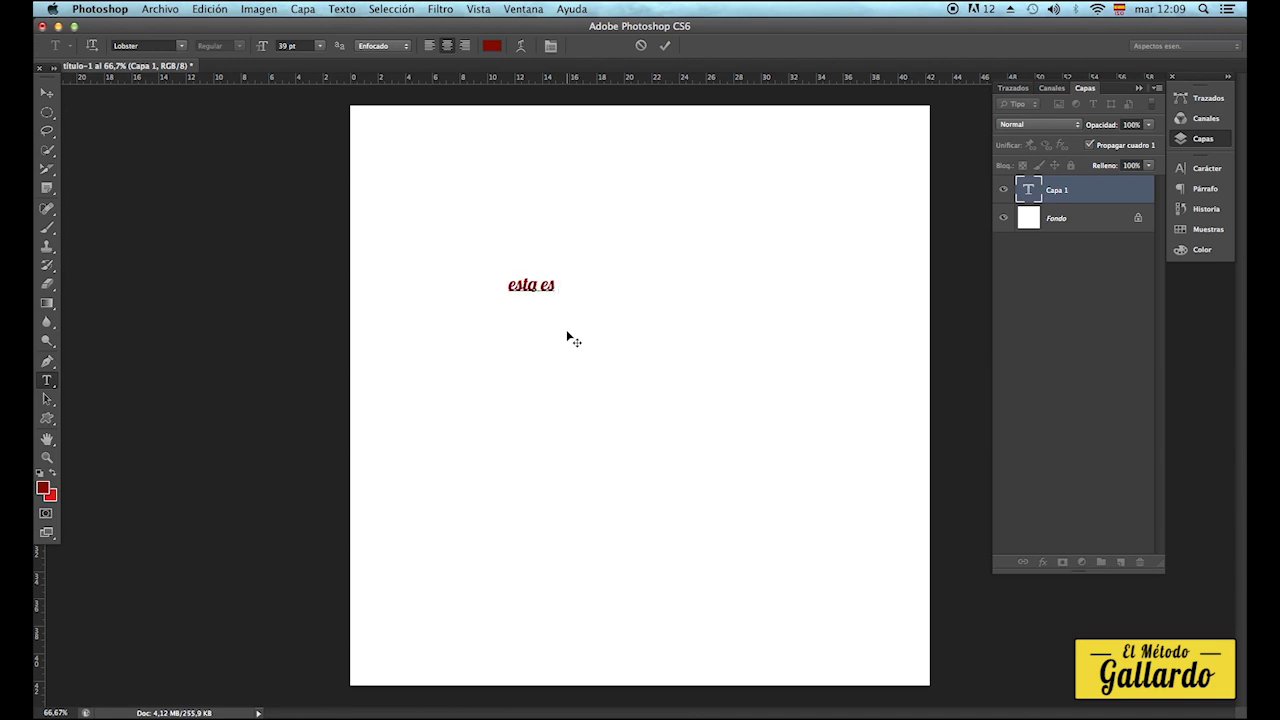
text( la capa 1)
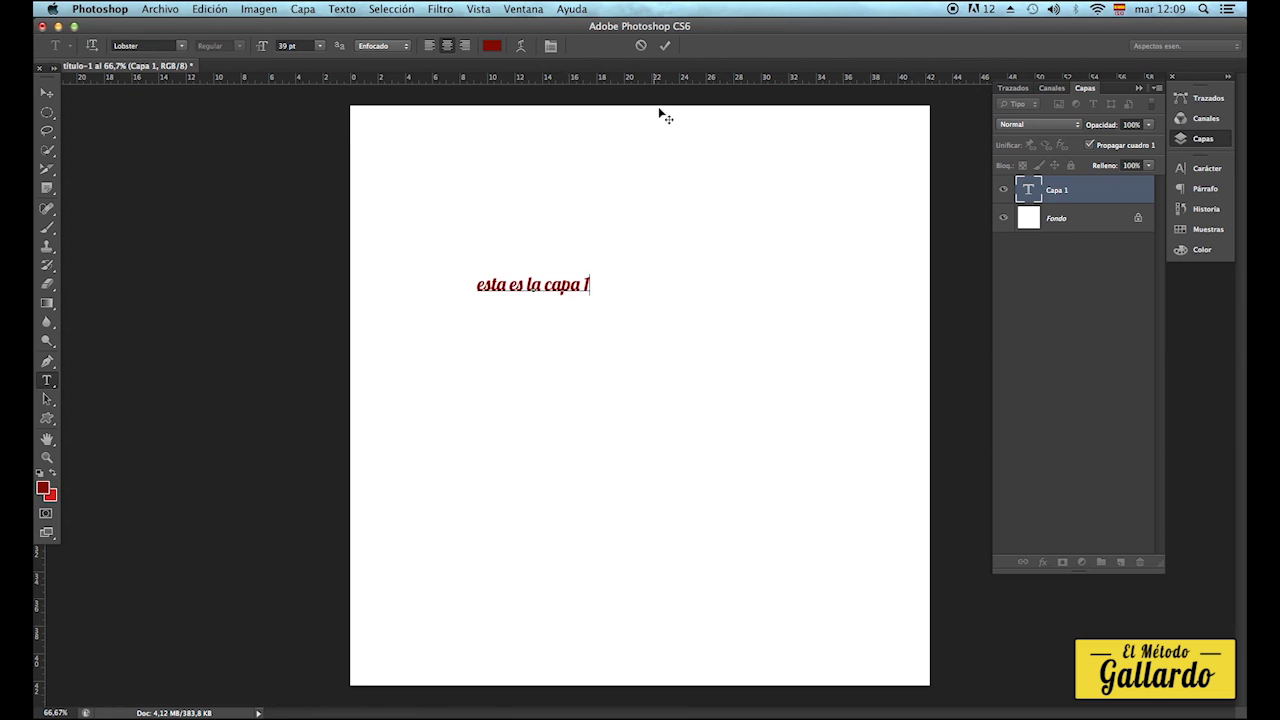
click(666, 47)
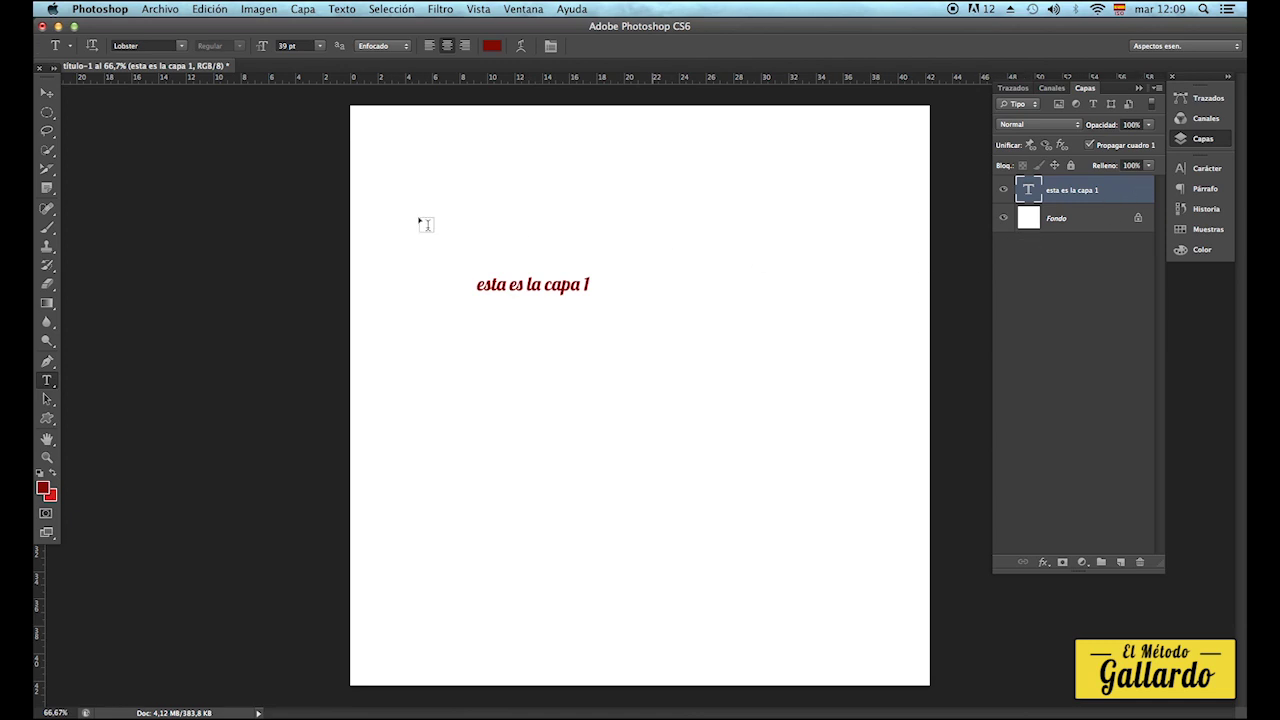
click(47, 93)
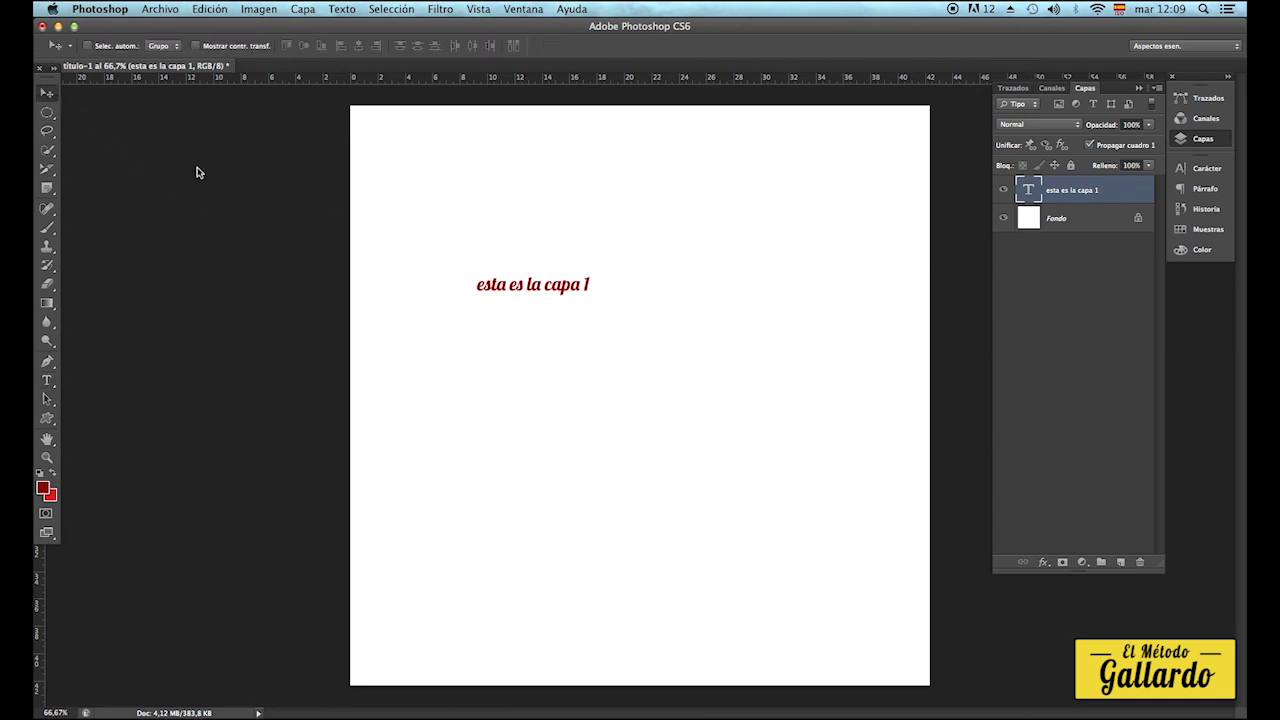
drag(545, 303, 614, 358)
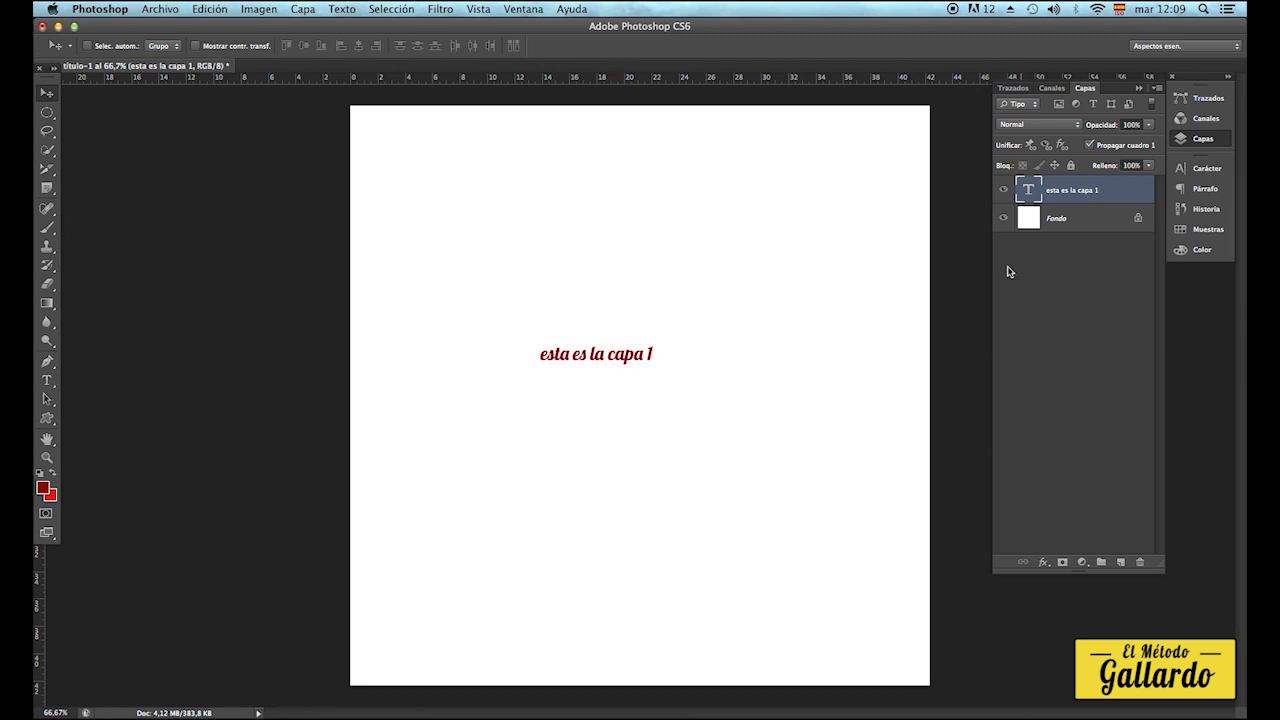
Hide and show the "esta es la capa 1" text layer twice.
click(1004, 191)
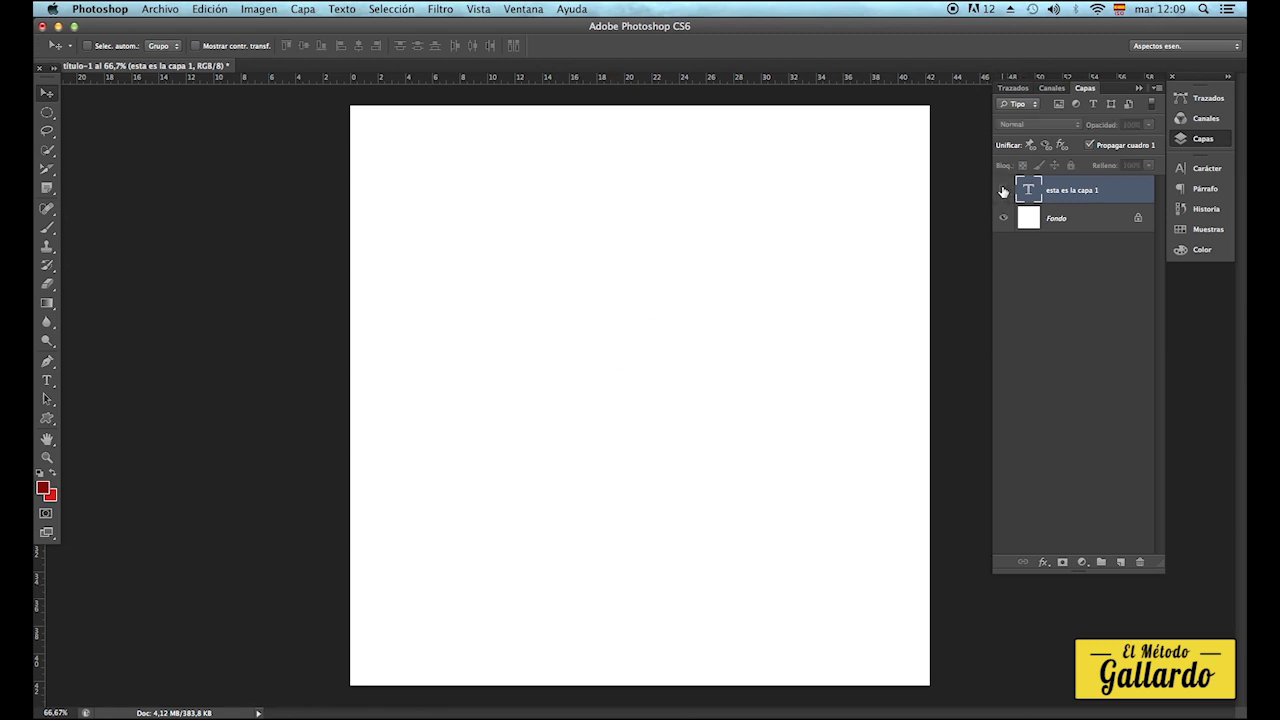
click(1004, 191)
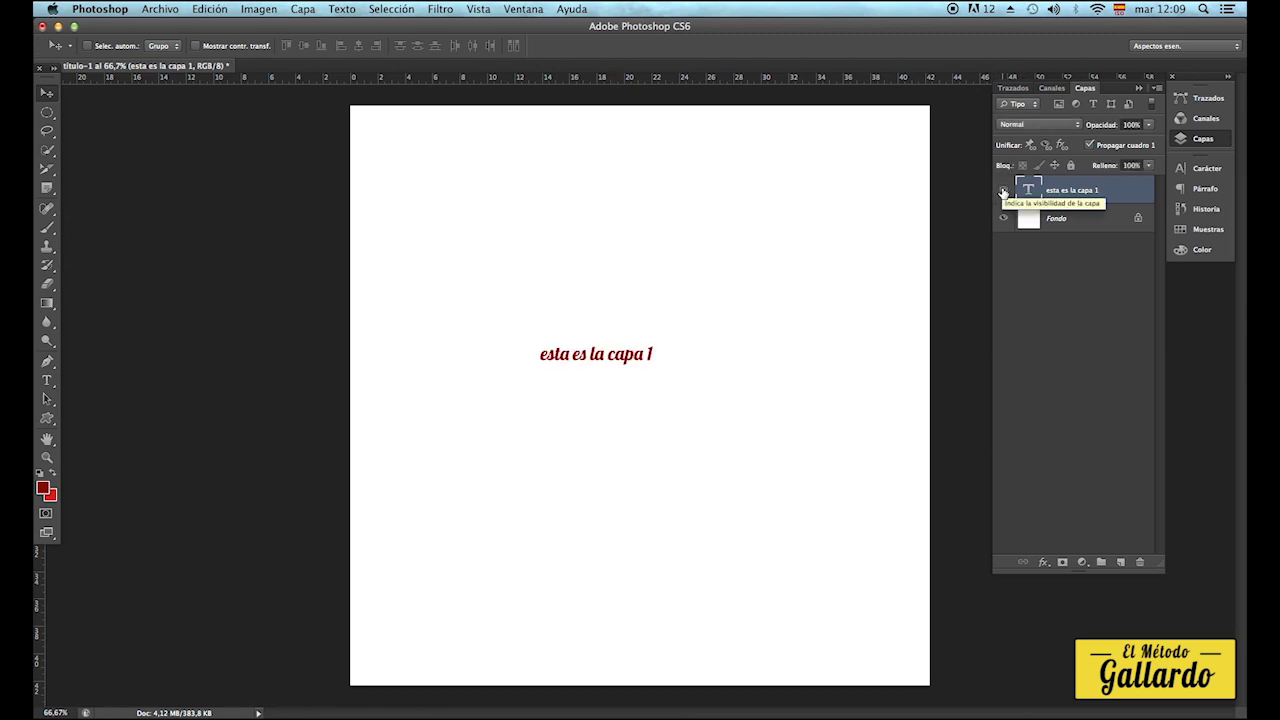
click(1004, 191)
click(1004, 191)
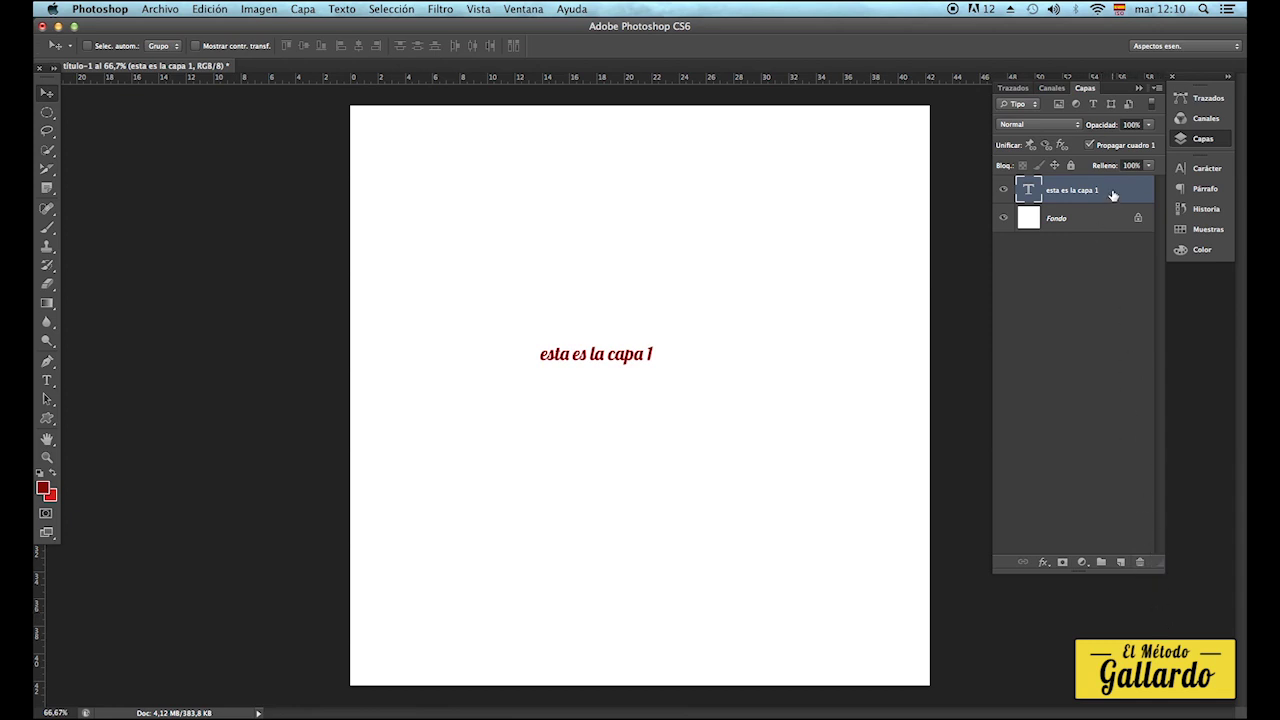
Duplicate the "esta es la capa 1" layer as "esta es la capa 1 copia" and move the copy above the original text.
click(1157, 91)
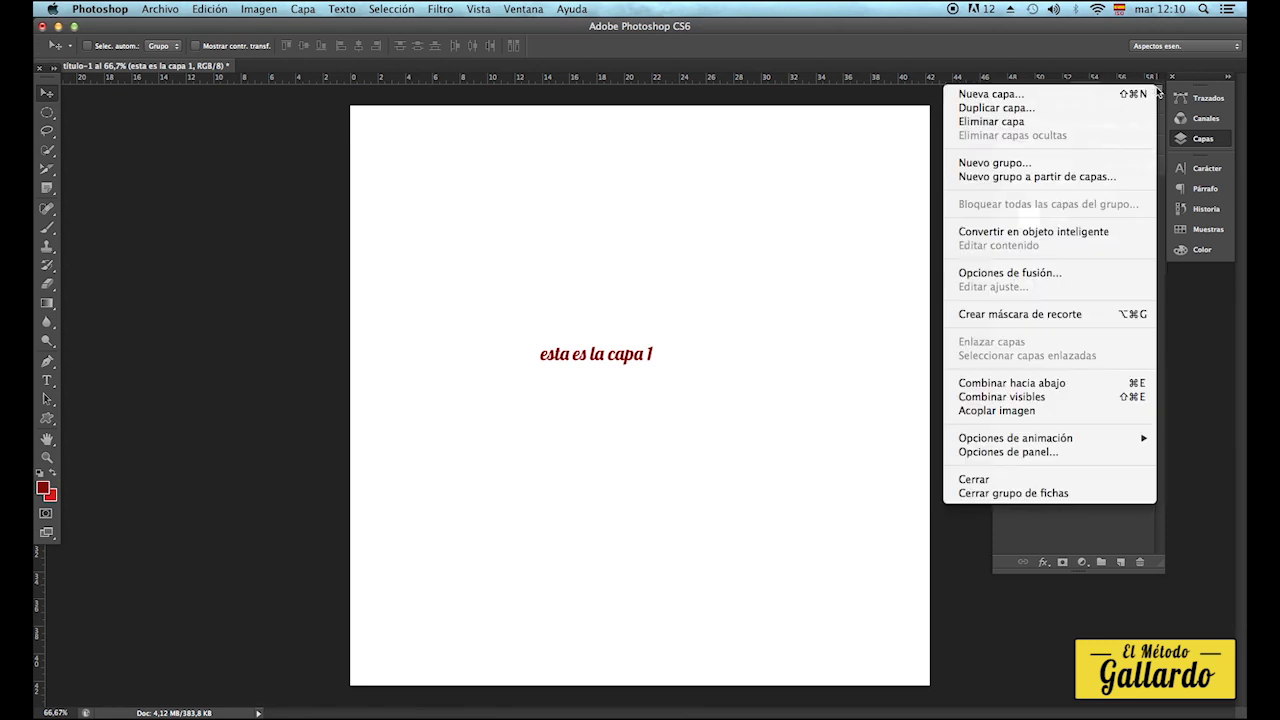
click(1058, 112)
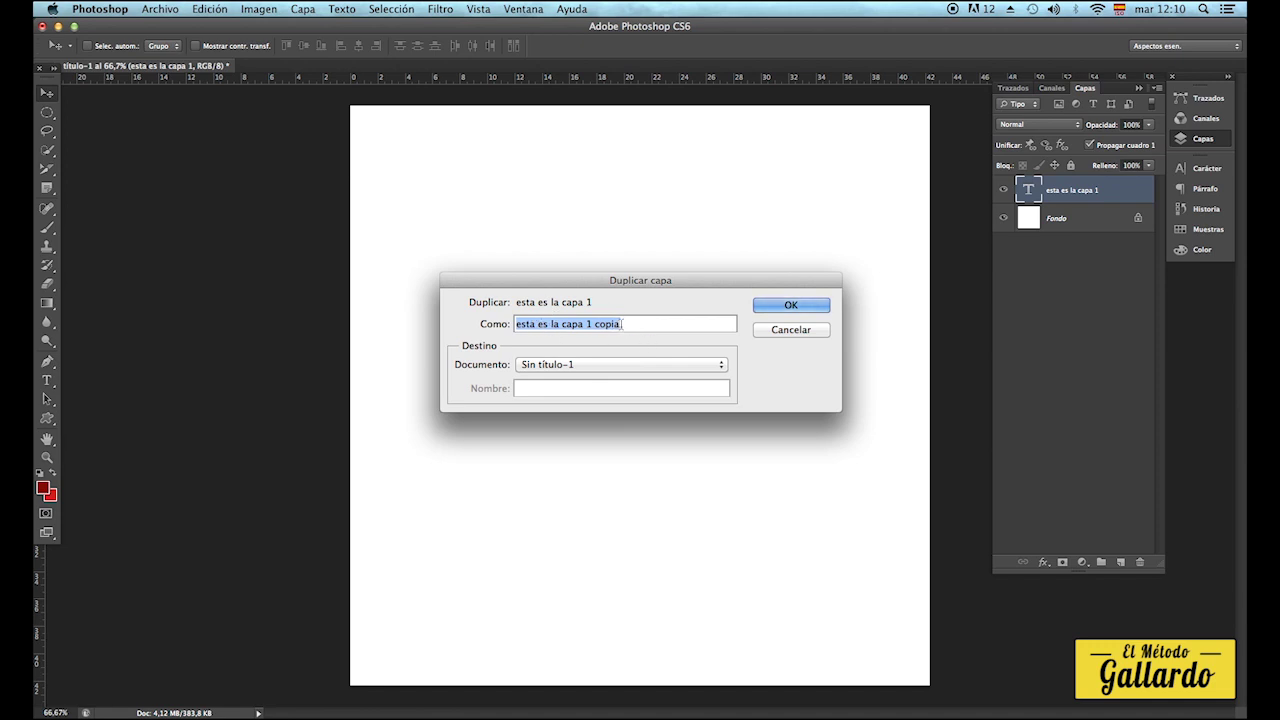
click(786, 306)
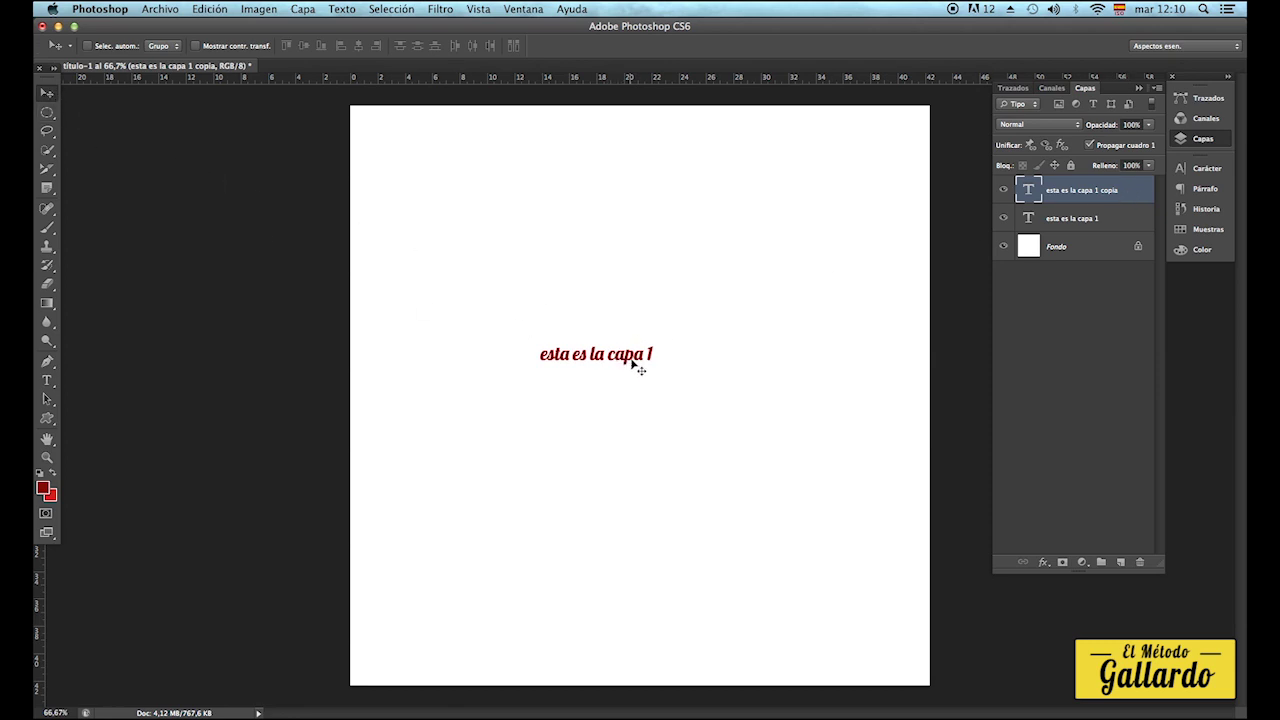
drag(640, 366, 591, 199)
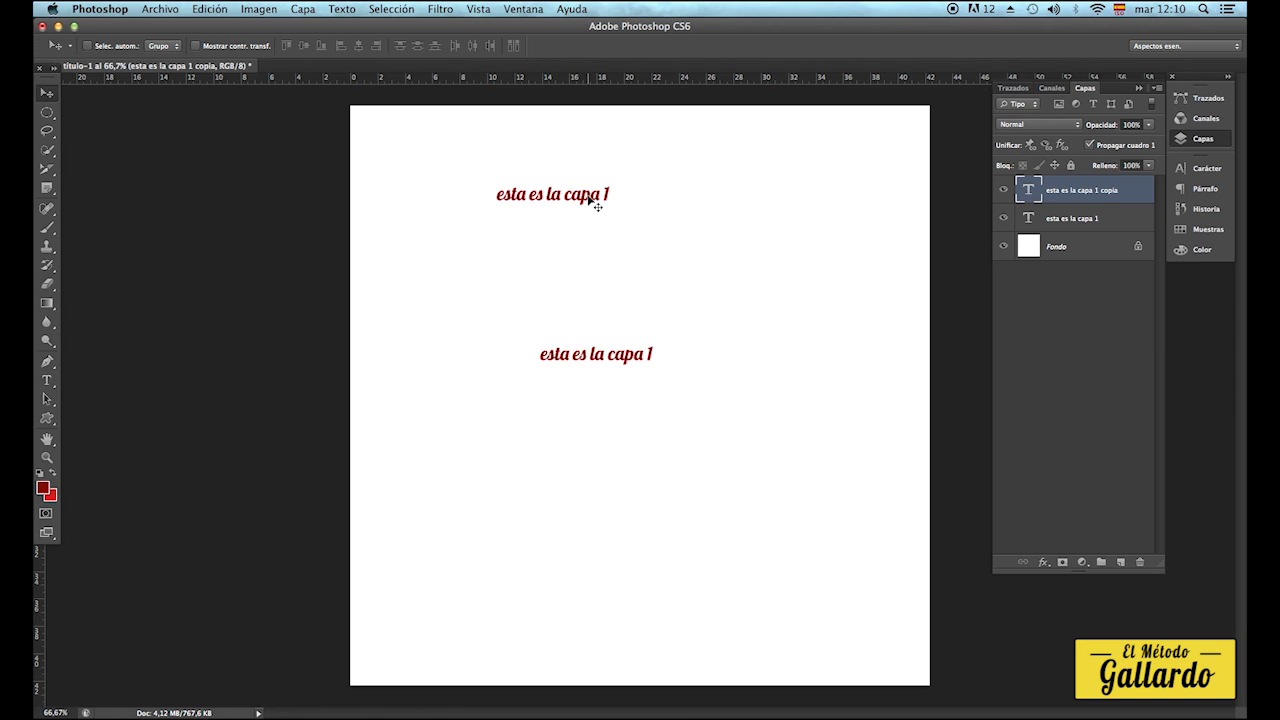
Change the duplicated text on the upper part of the canvas to read "esta es la capa 2".
click(46, 381)
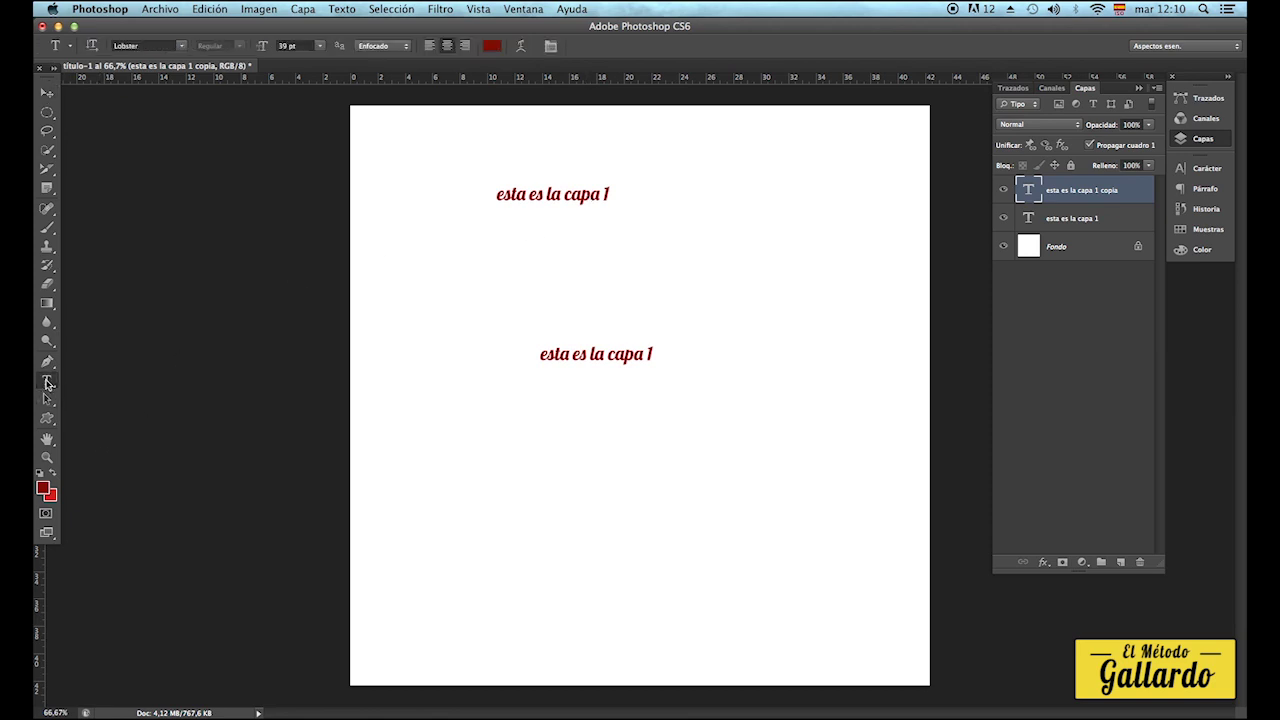
double_click(606, 194)
text(2)
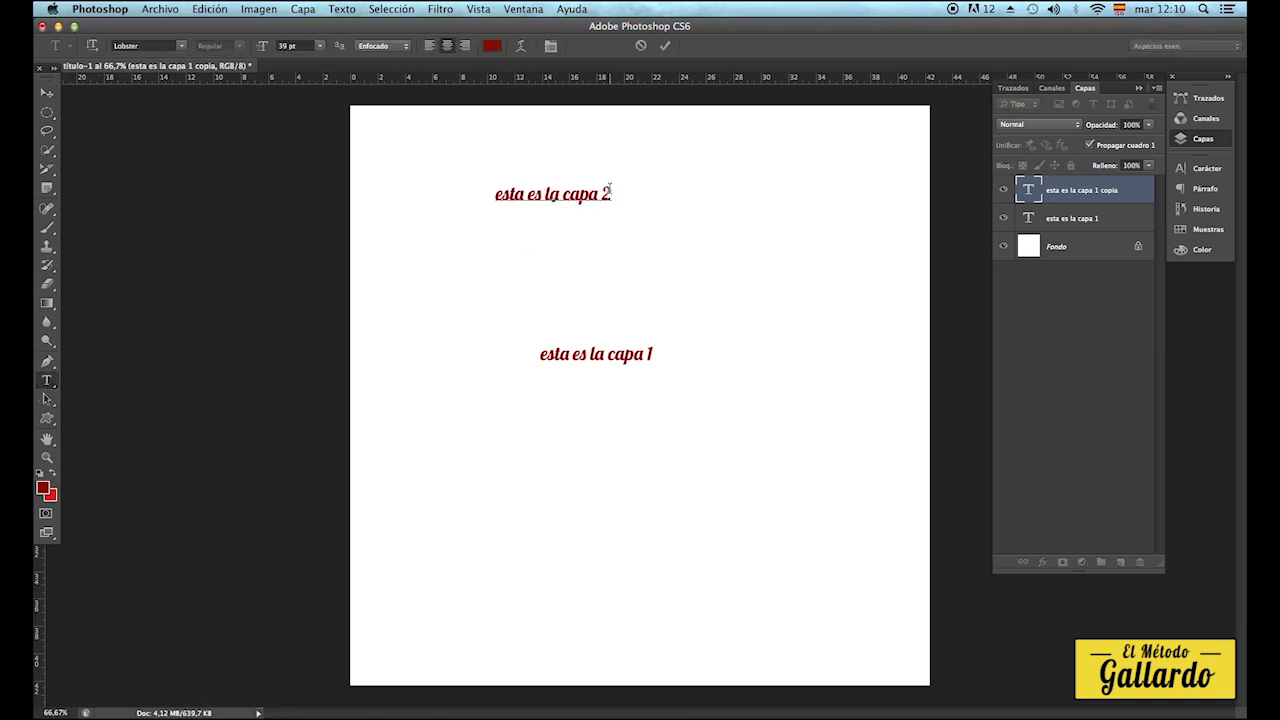
click(46, 92)
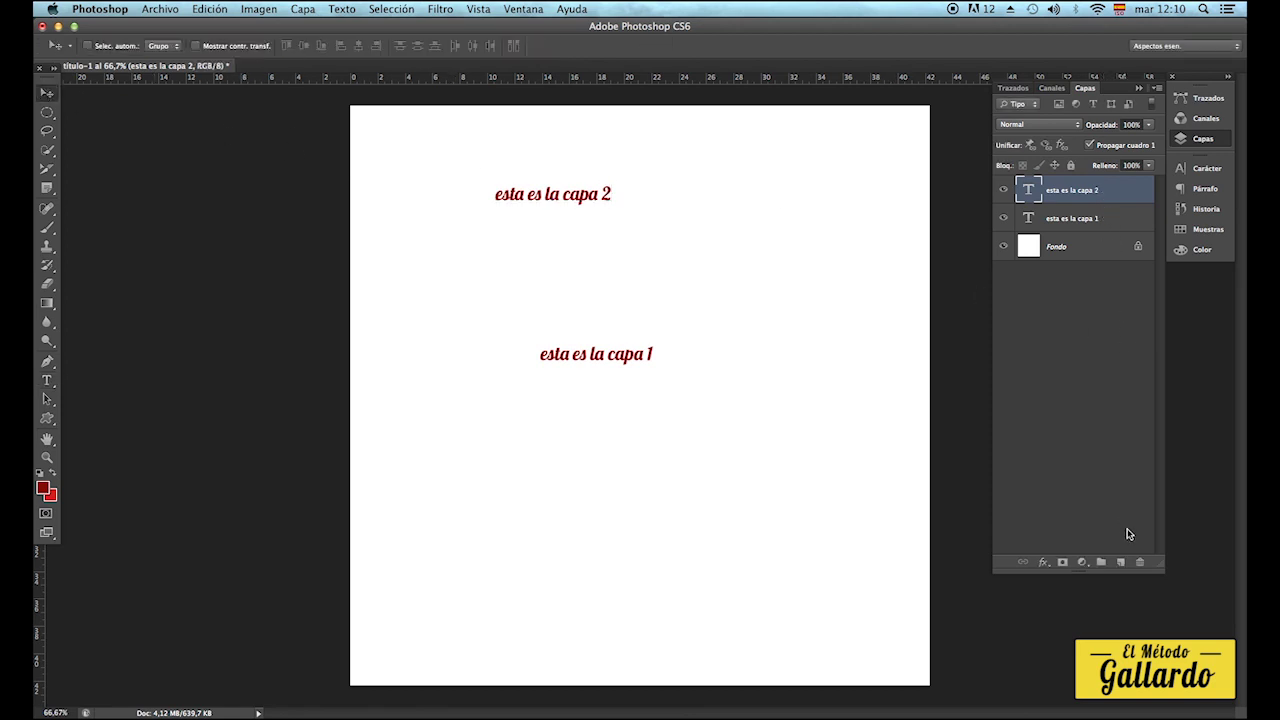
Create a new empty layer above the "esta es la capa 2" text layer.
click(1121, 563)
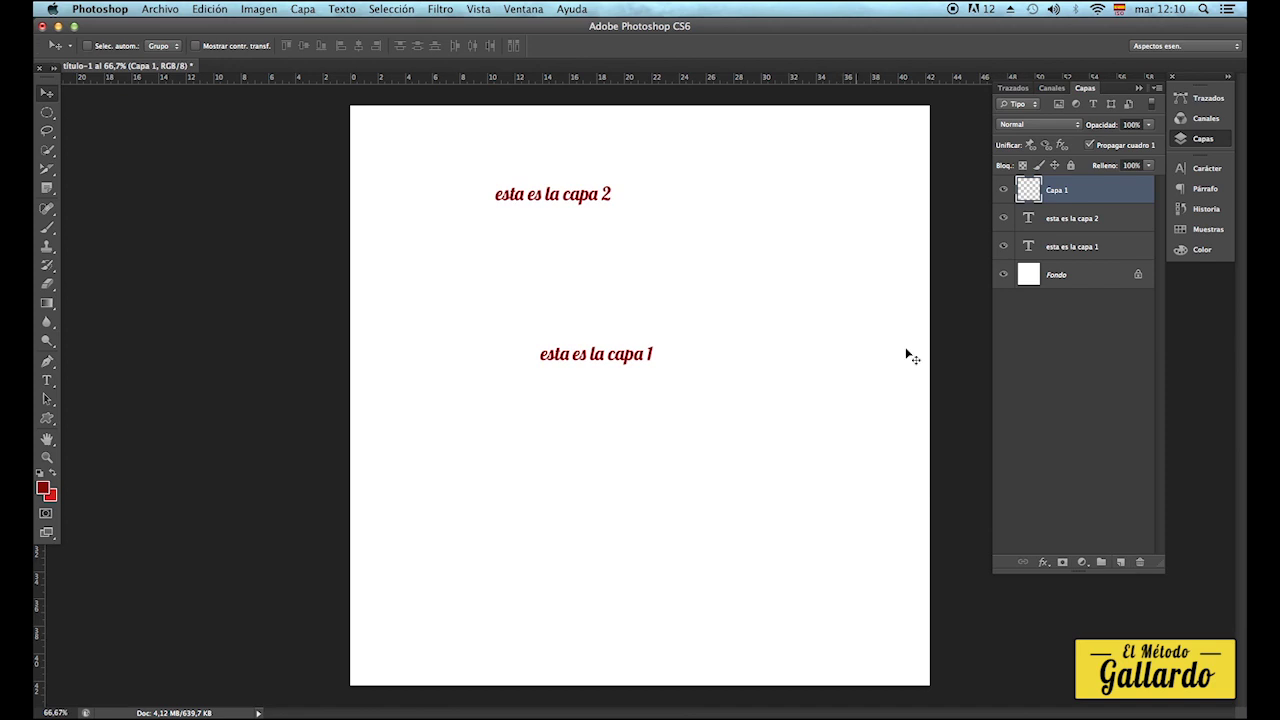
Add the text "esta es la capa 3" in the lower part of the canvas on the empty top layer.
click(46, 380)
click(566, 558)
text(e)
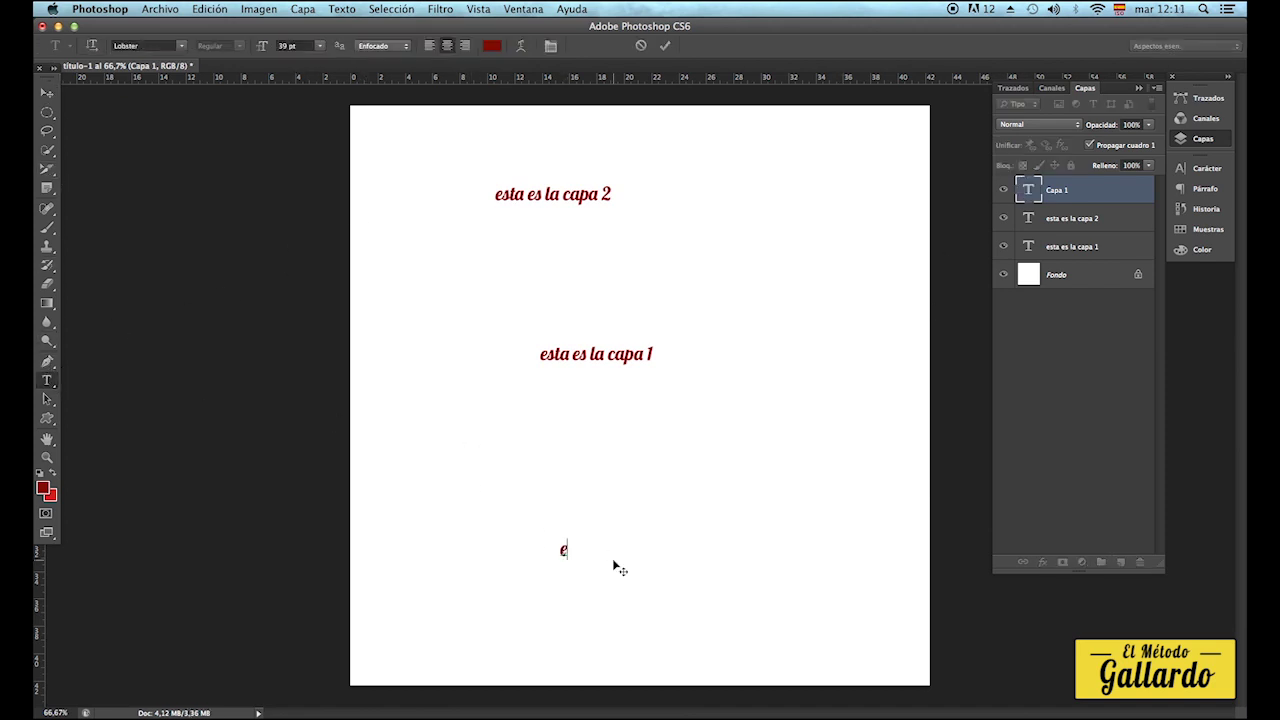
text(sta es la capa 3)
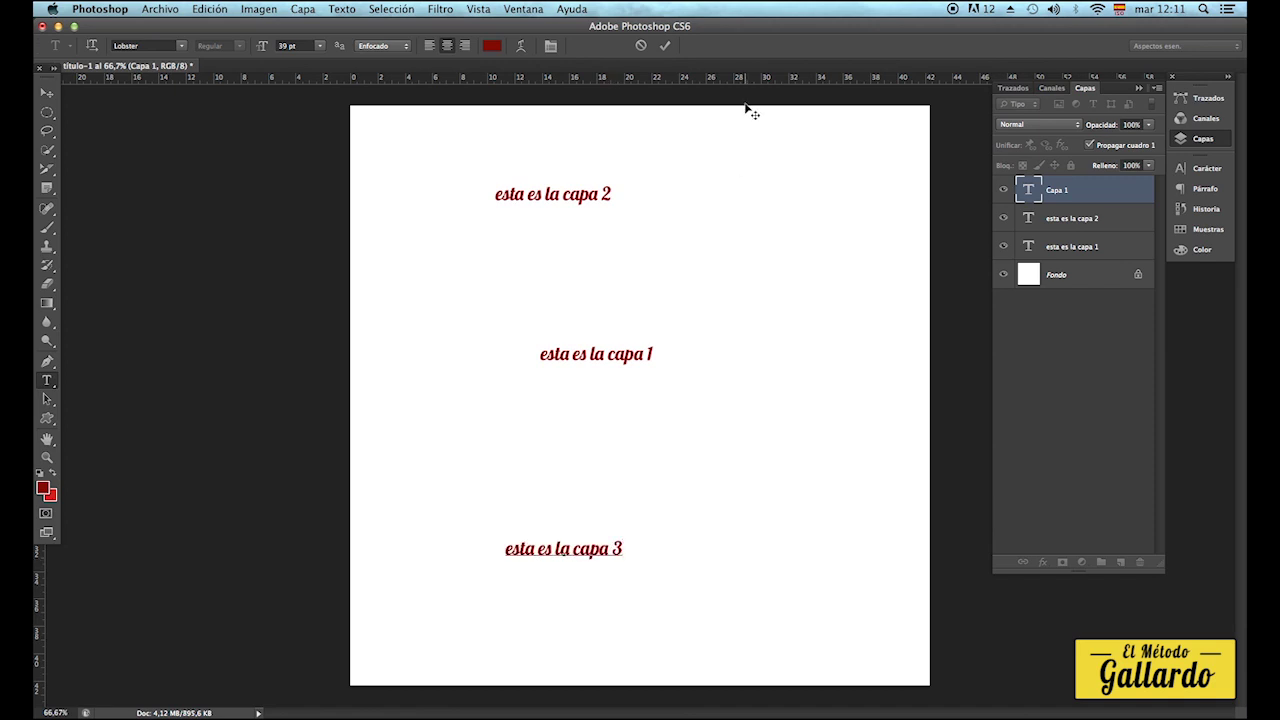
click(665, 45)
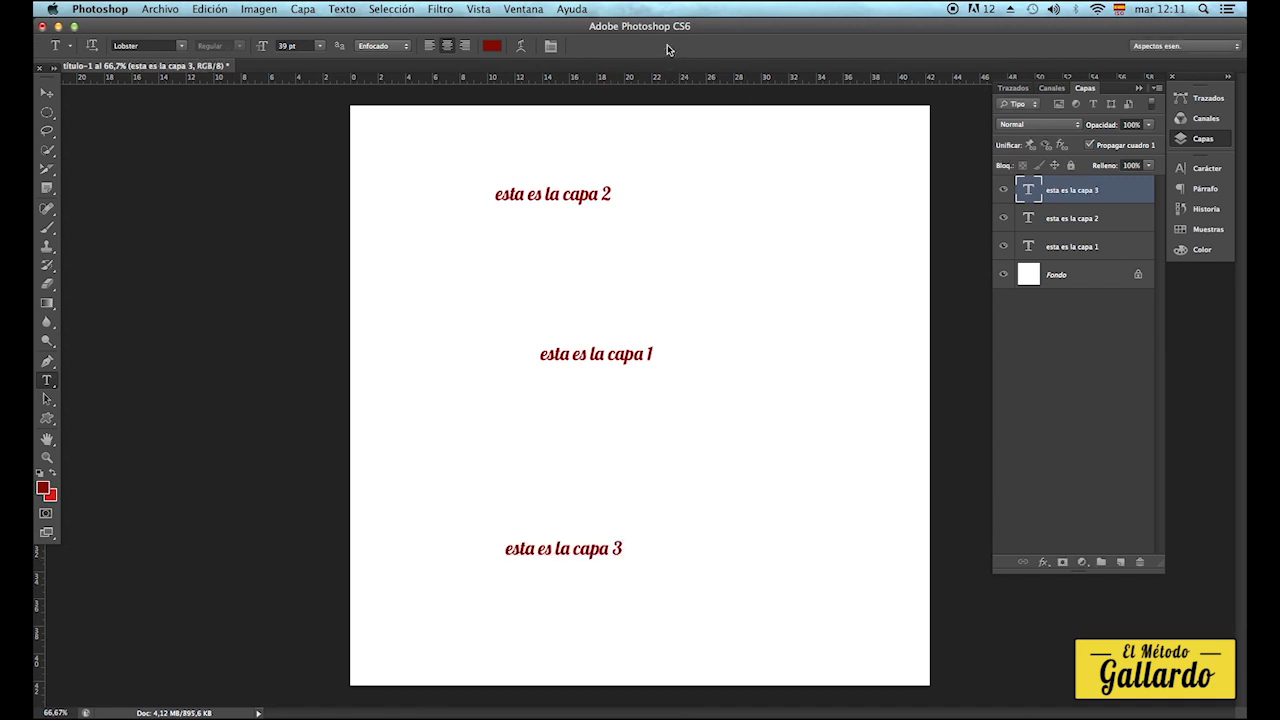
Move the "esta es la capa 3" text up the canvas to just above the "esta es la capa 1" text.
click(46, 92)
drag(630, 550, 699, 451)
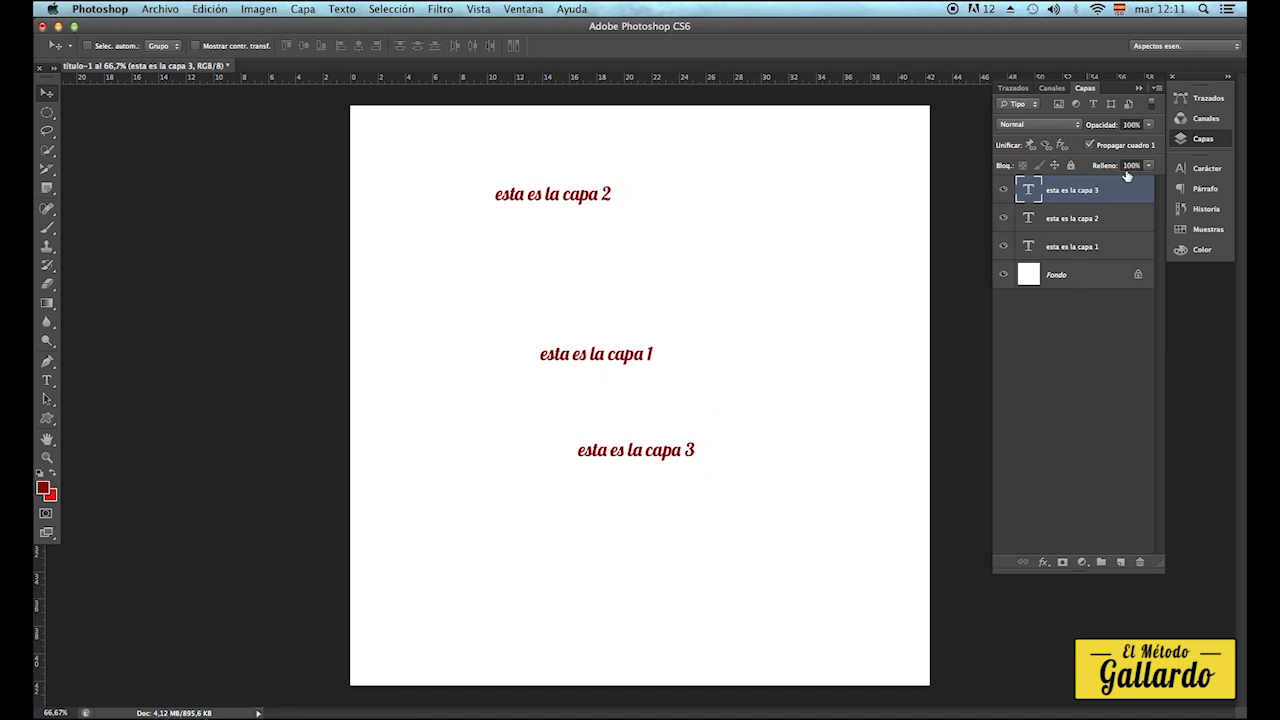
drag(702, 450, 691, 320)
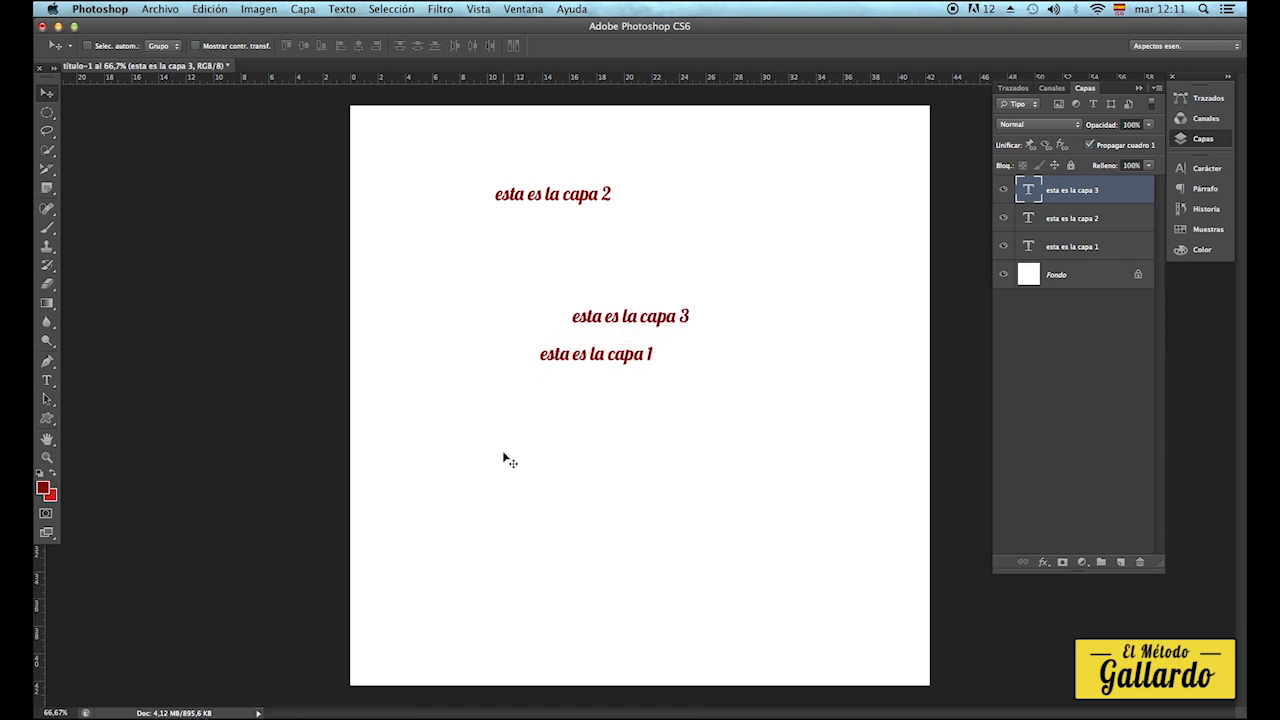
Change the colour of the "esta es la capa 3" text to bright green.
click(56, 385)
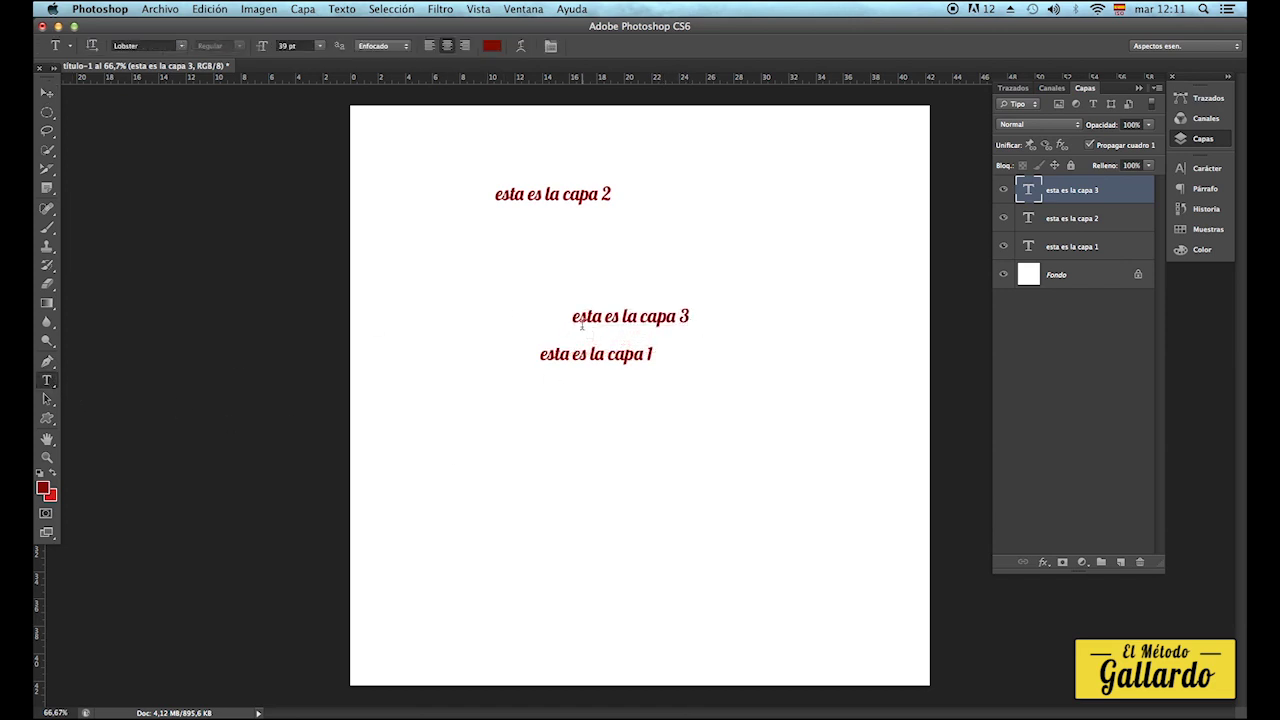
drag(572, 316, 690, 318)
click(491, 45)
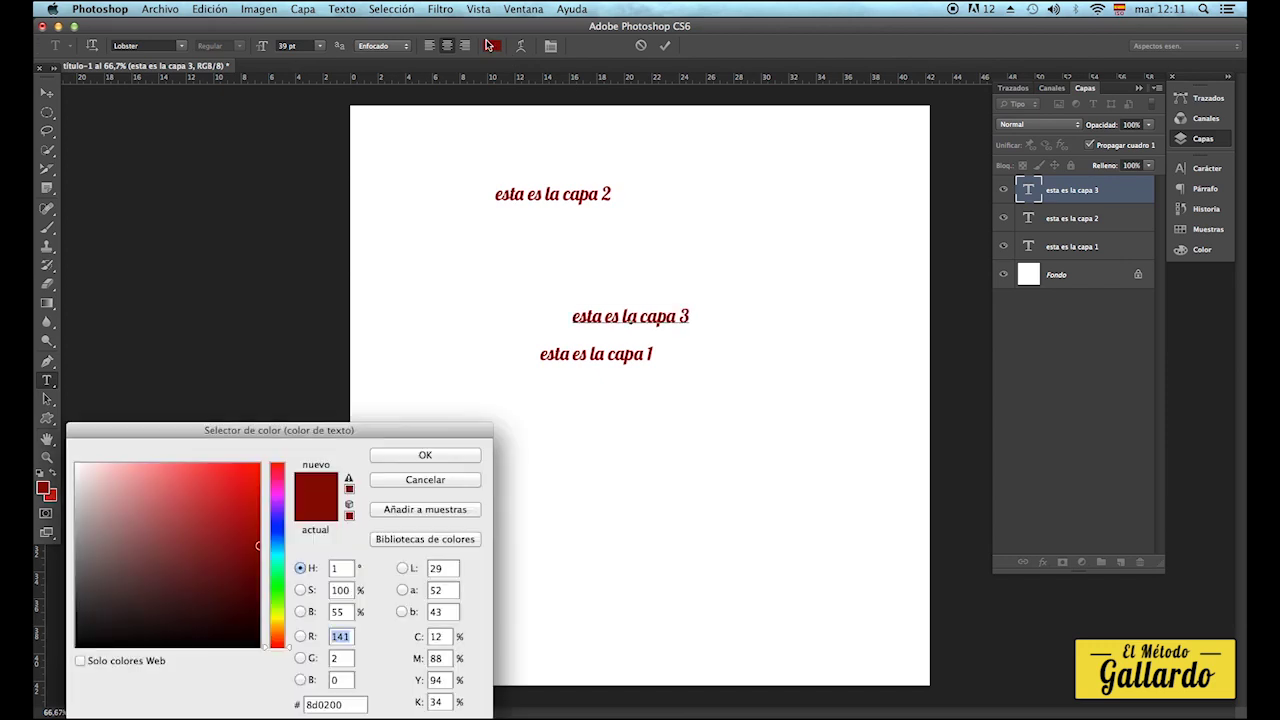
drag(281, 622, 281, 597)
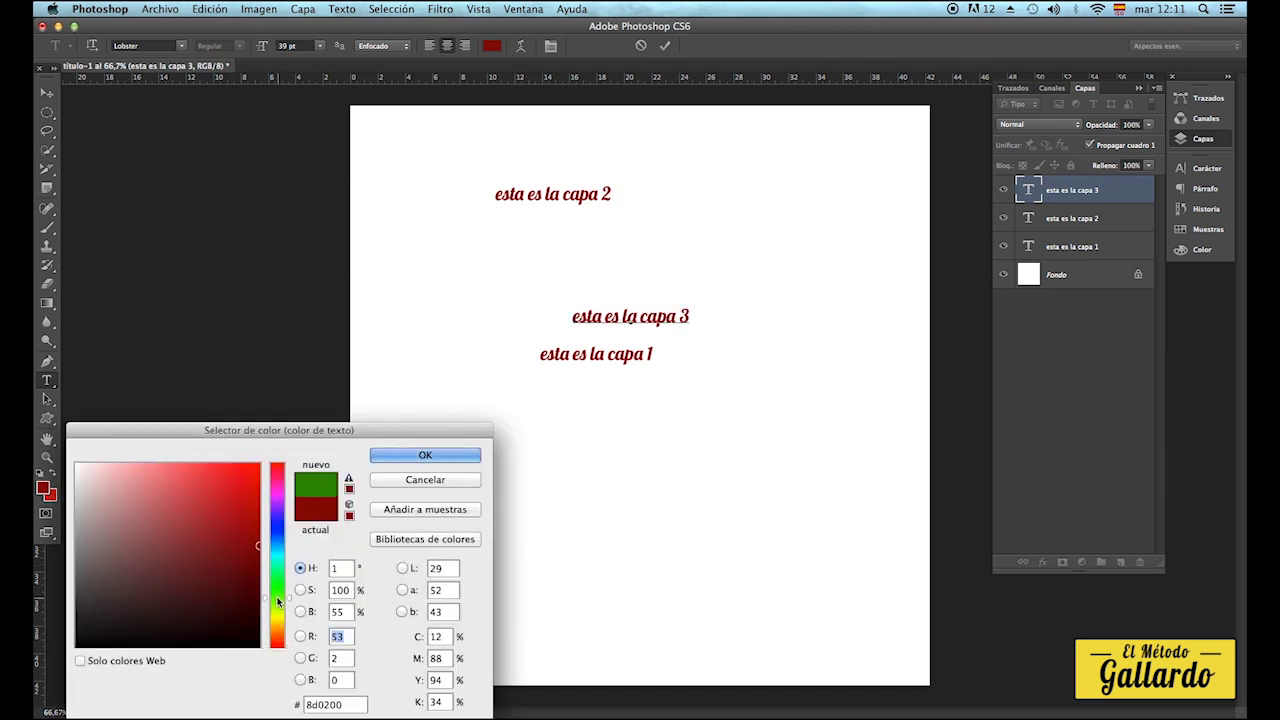
click(254, 508)
click(413, 456)
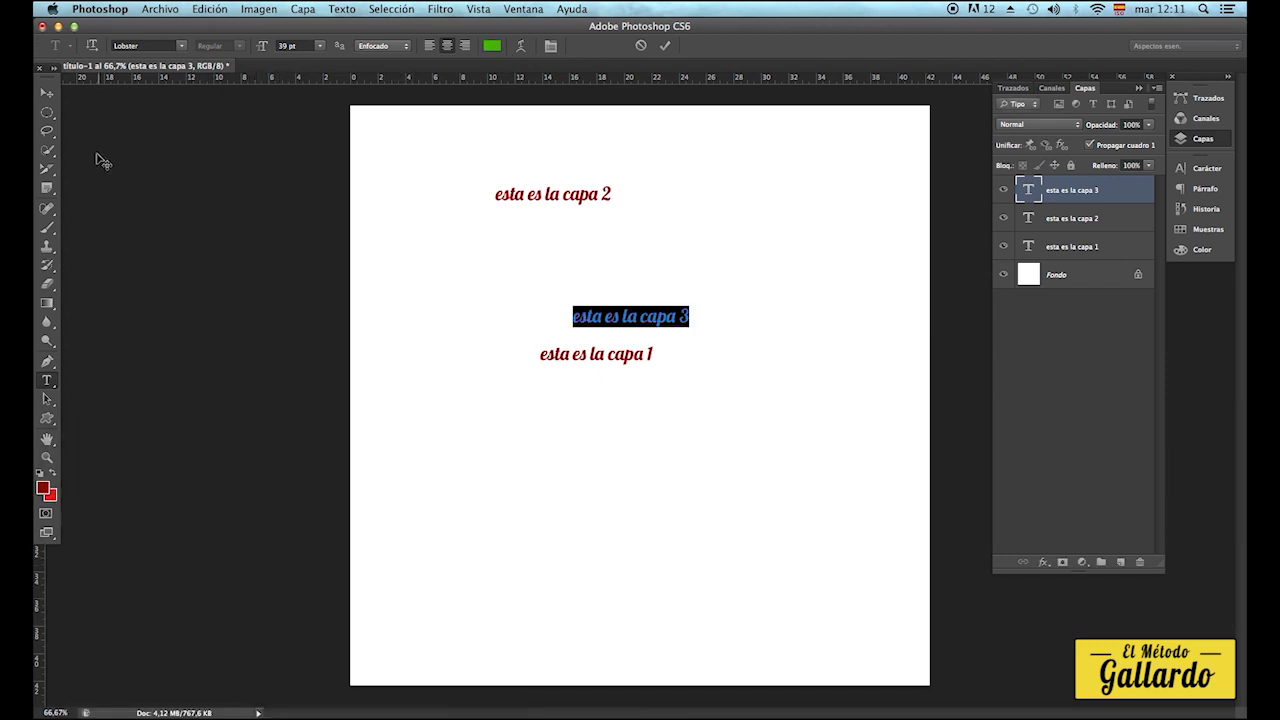
Move the green "esta es la capa 3" text directly over the "esta es la capa 1" text.
click(47, 92)
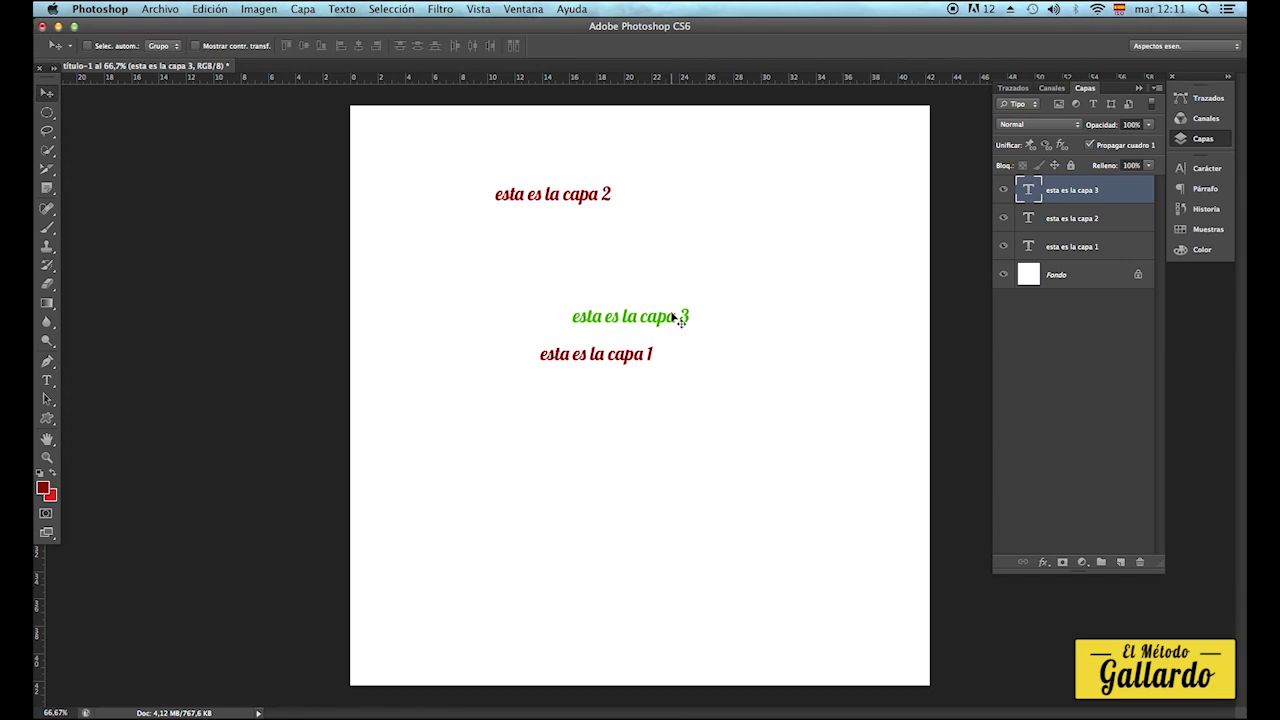
drag(677, 318, 643, 355)
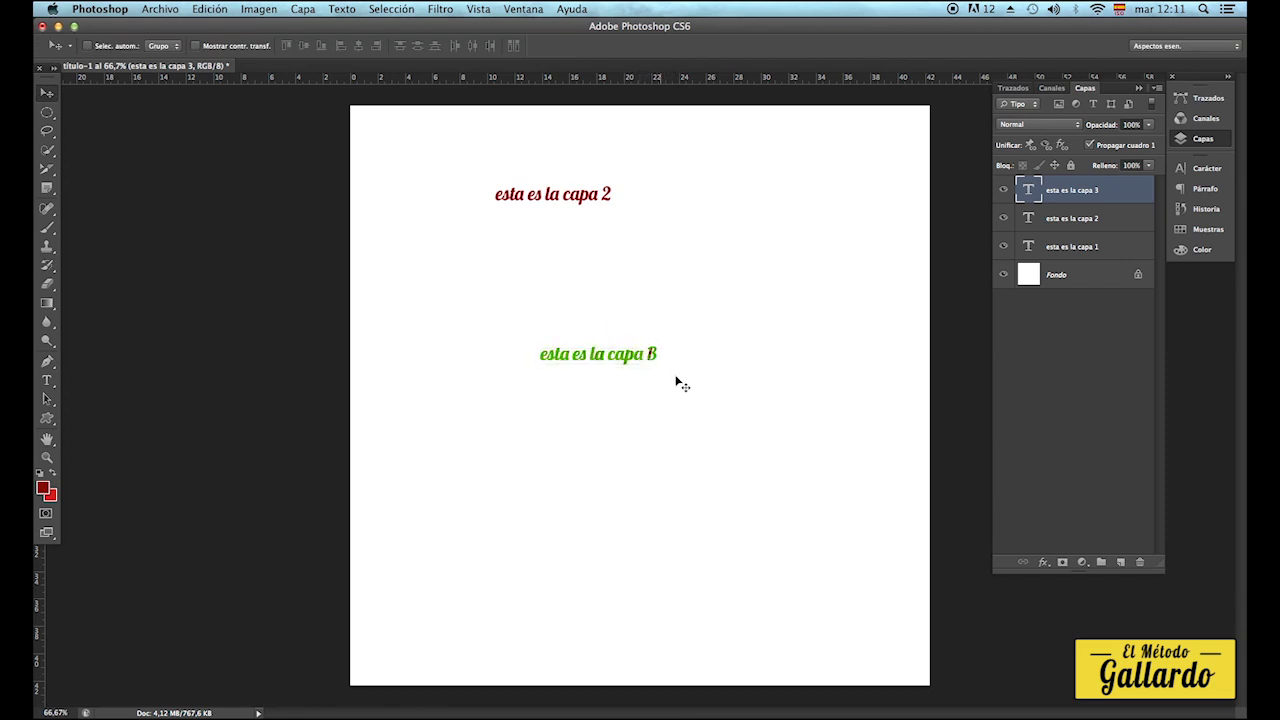
Select the "esta es la capa 2" layer and change its text colour to near-black 050500.
click(1106, 219)
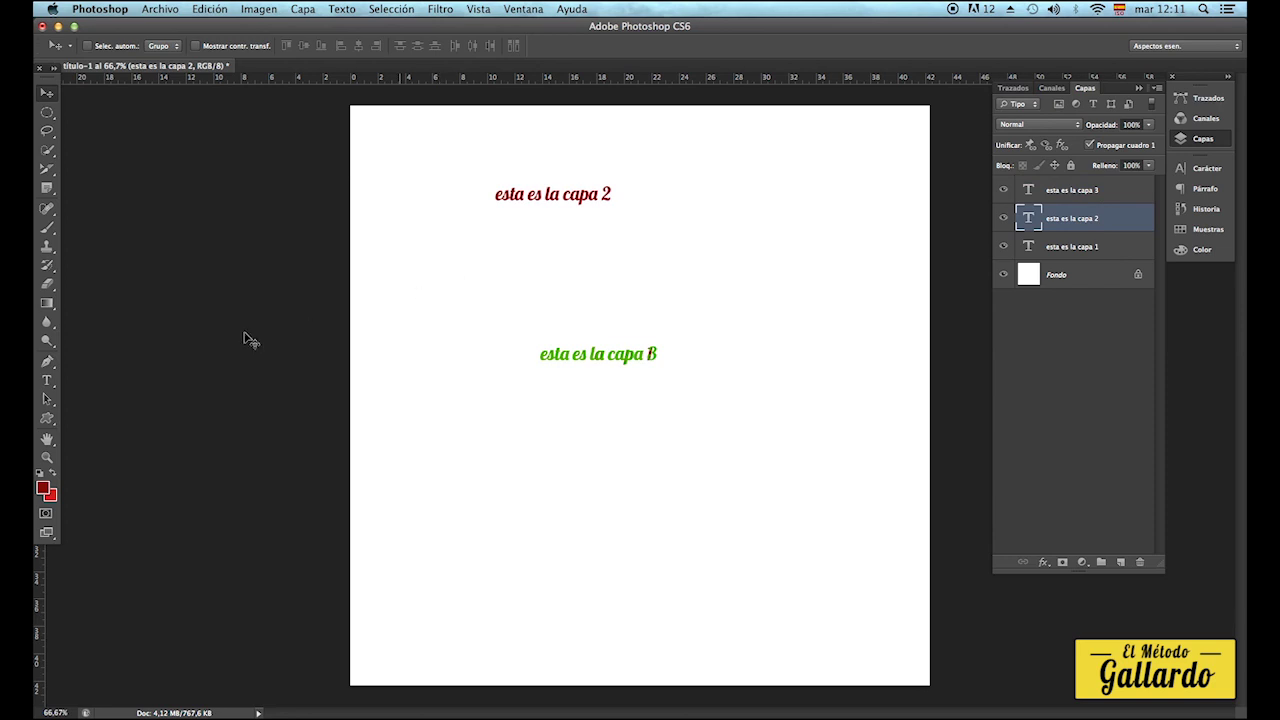
click(44, 385)
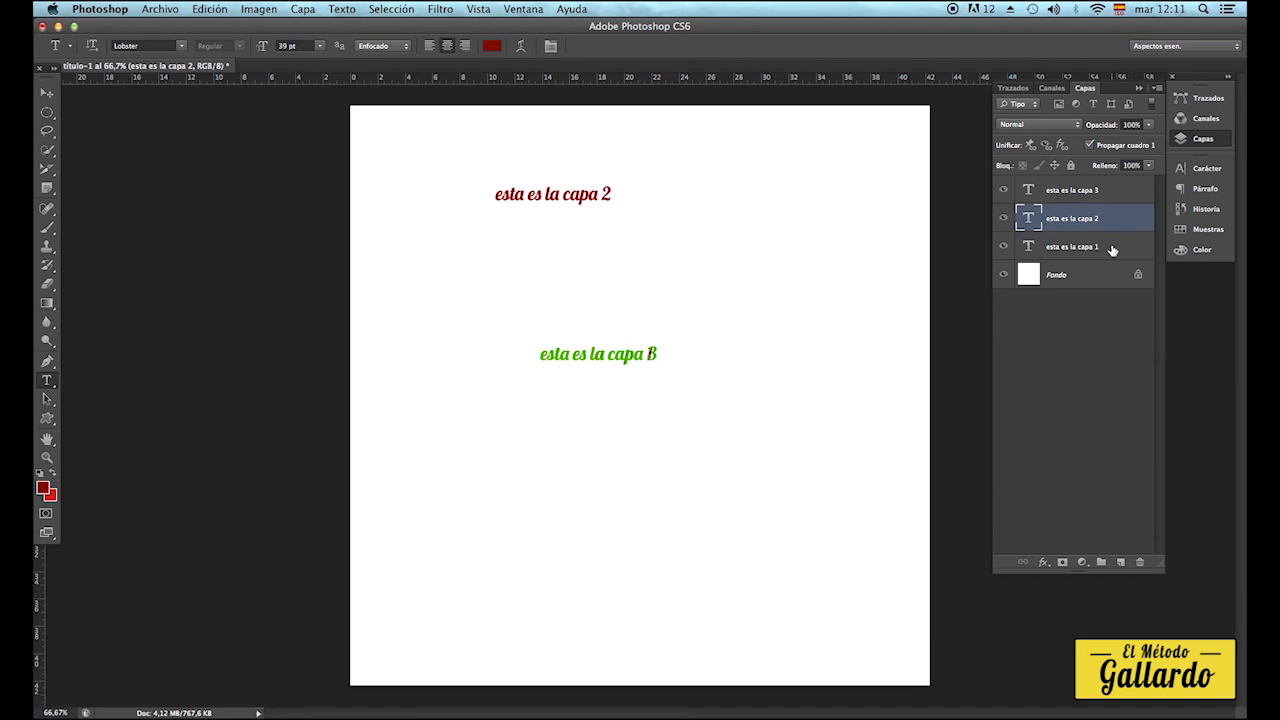
click(1116, 191)
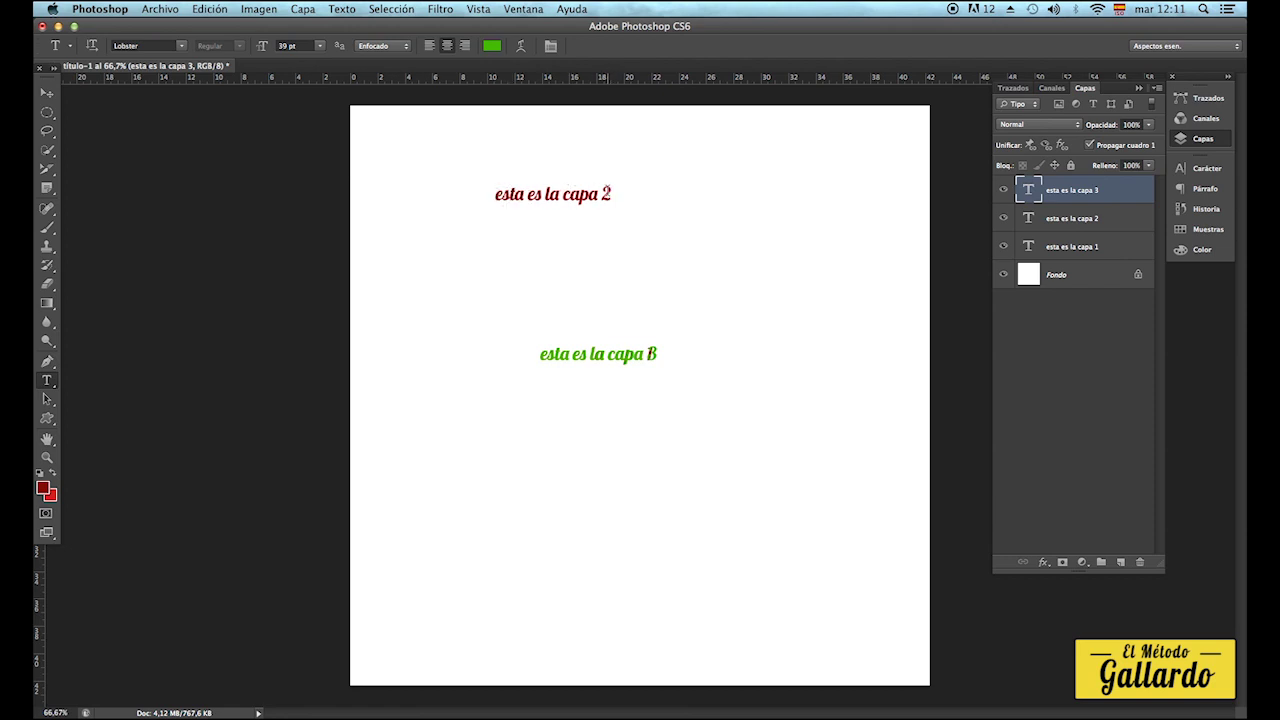
click(1115, 221)
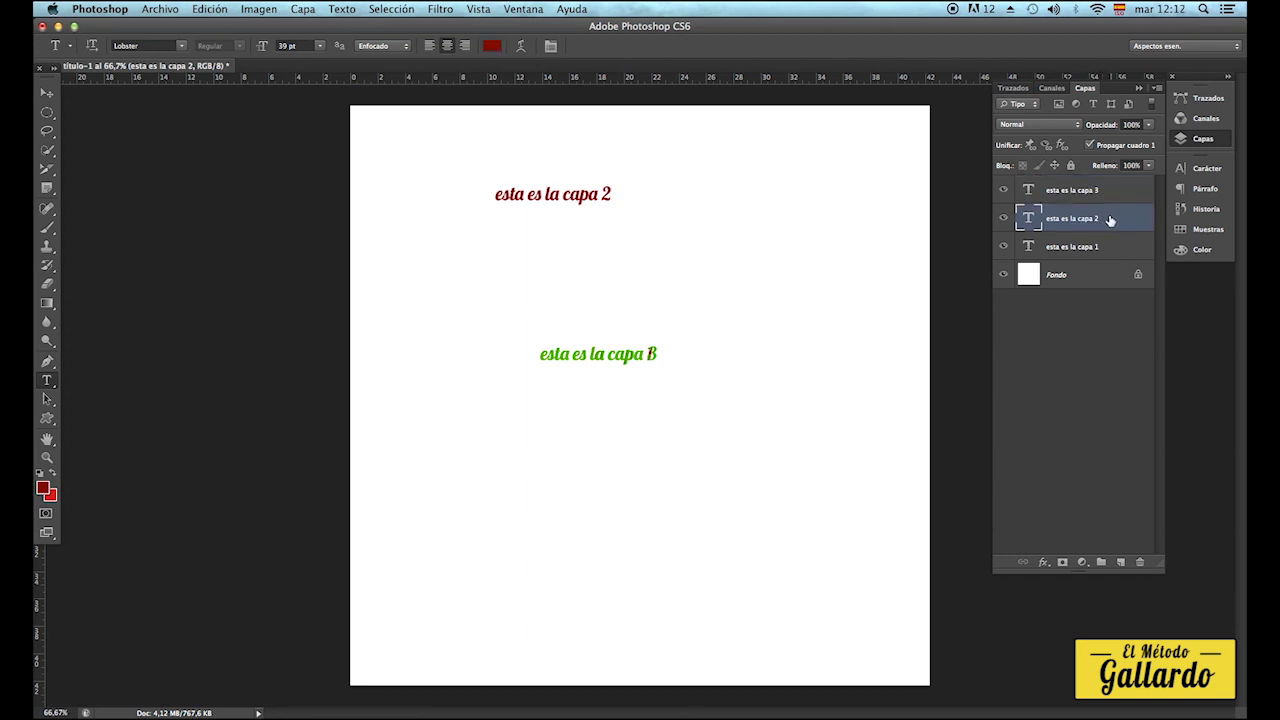
drag(611, 195, 466, 195)
click(491, 46)
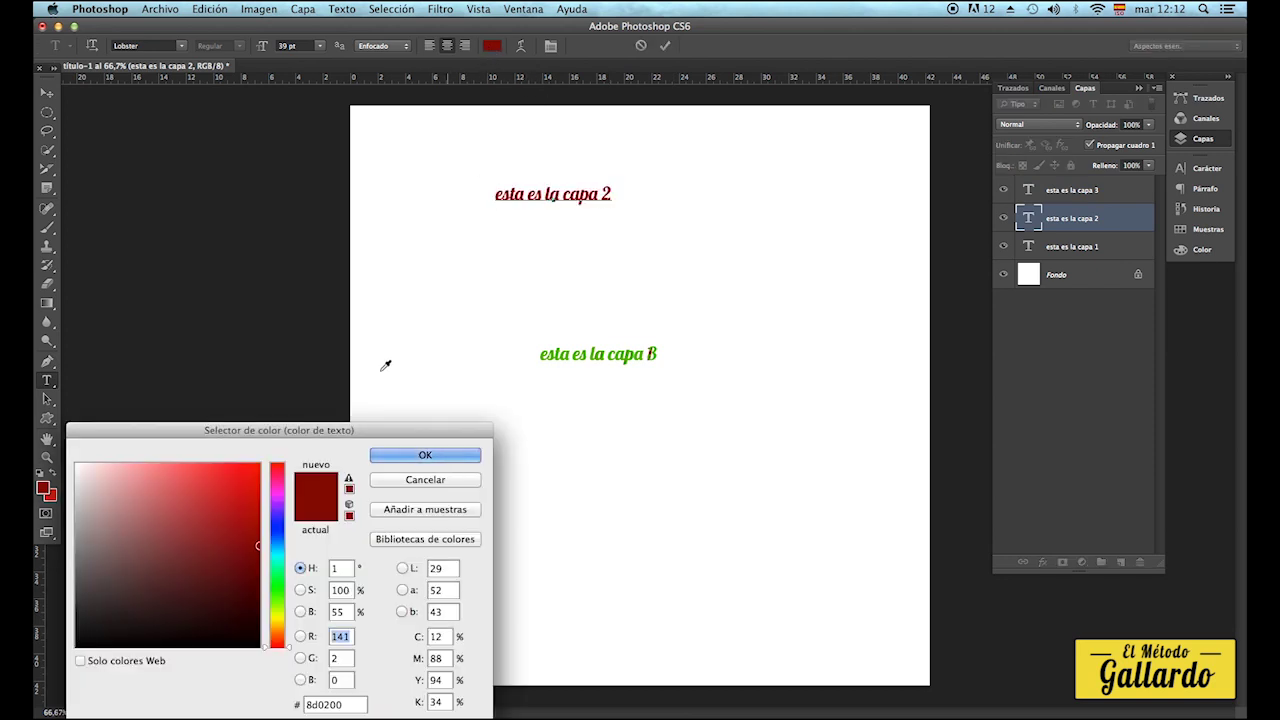
click(277, 618)
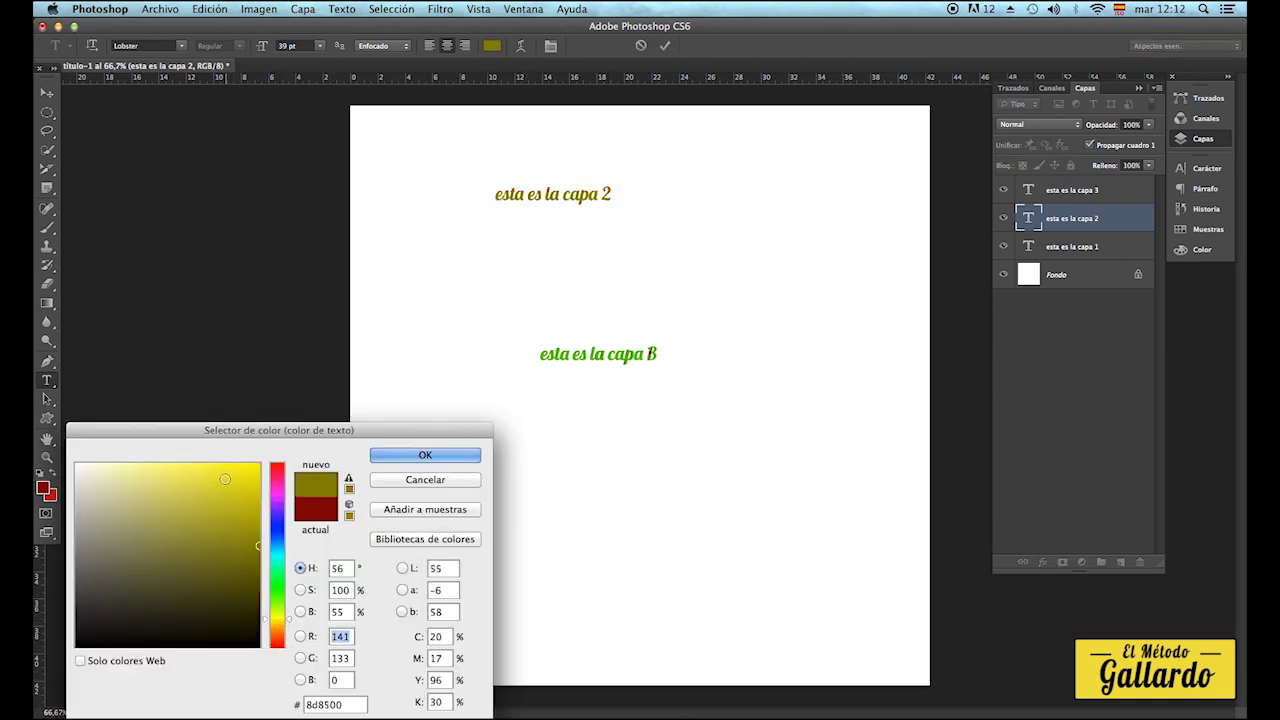
click(212, 472)
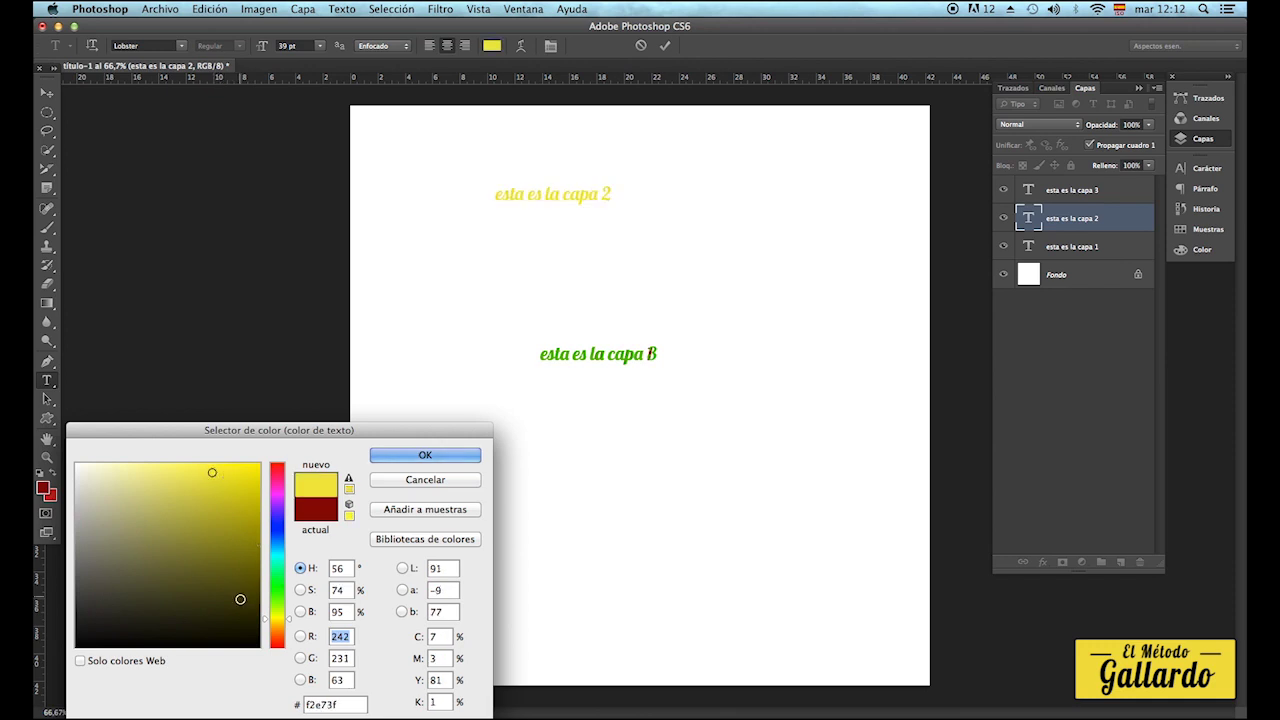
click(253, 643)
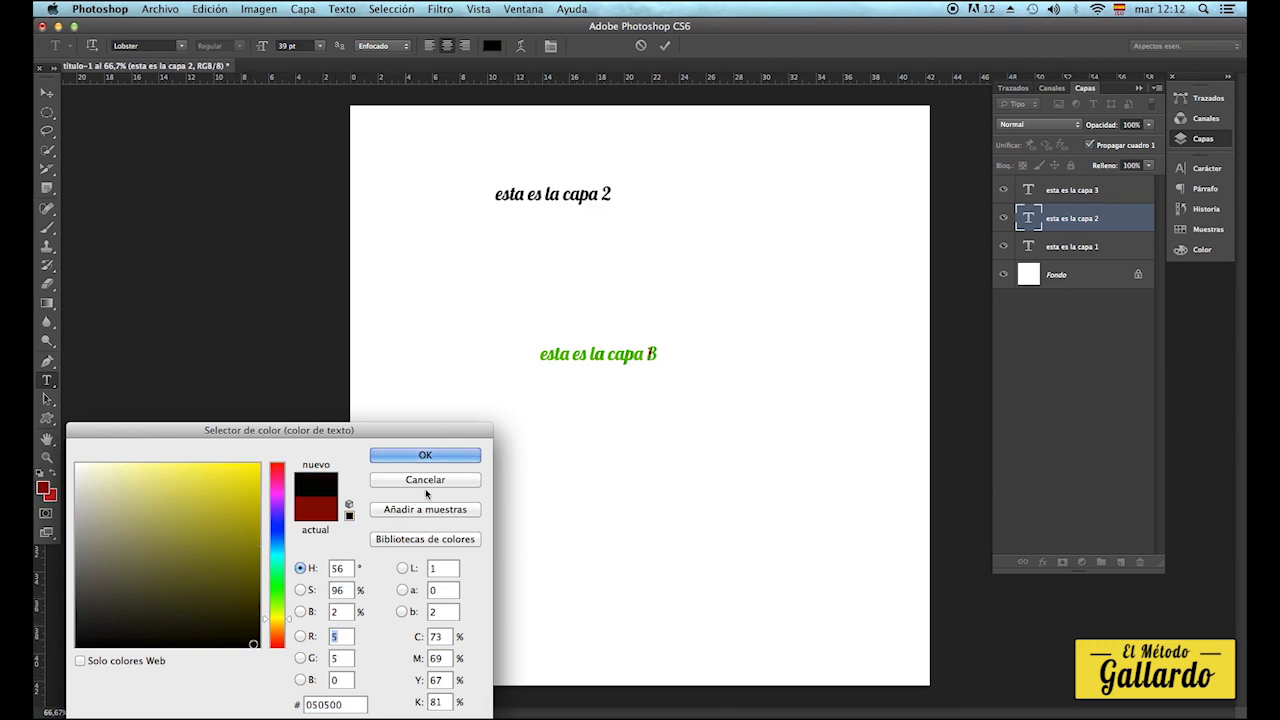
click(432, 459)
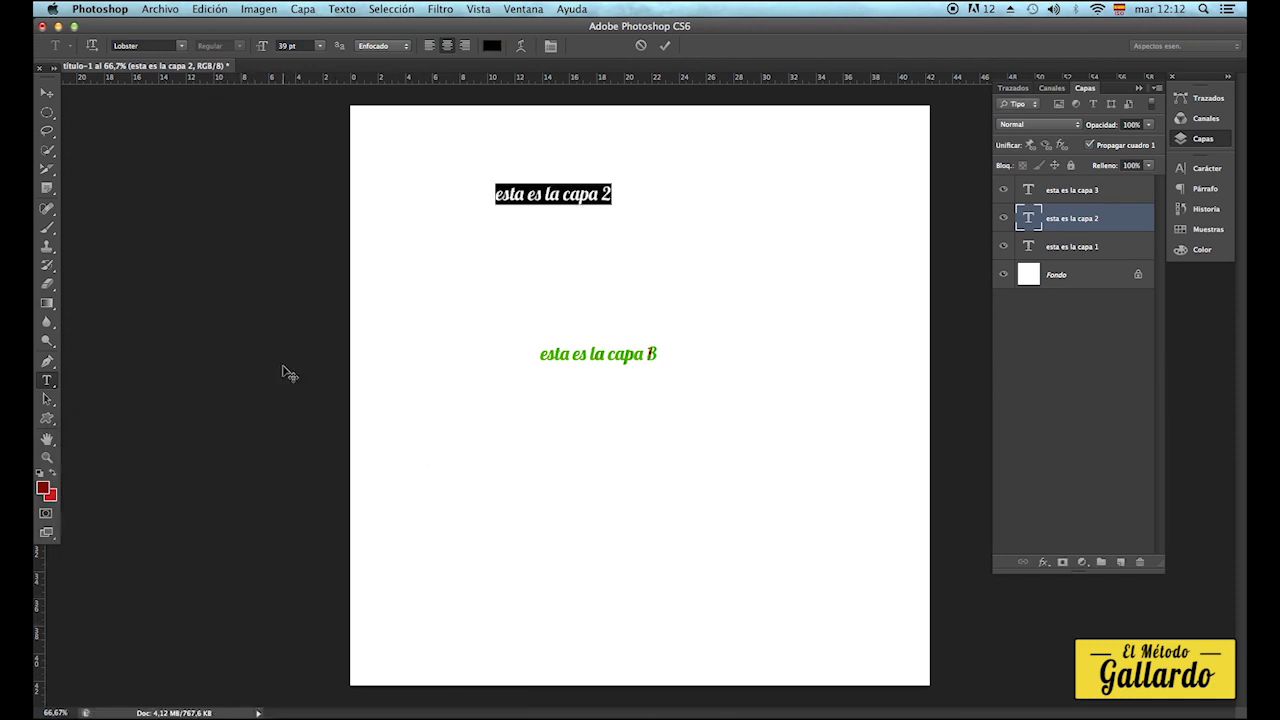
click(48, 95)
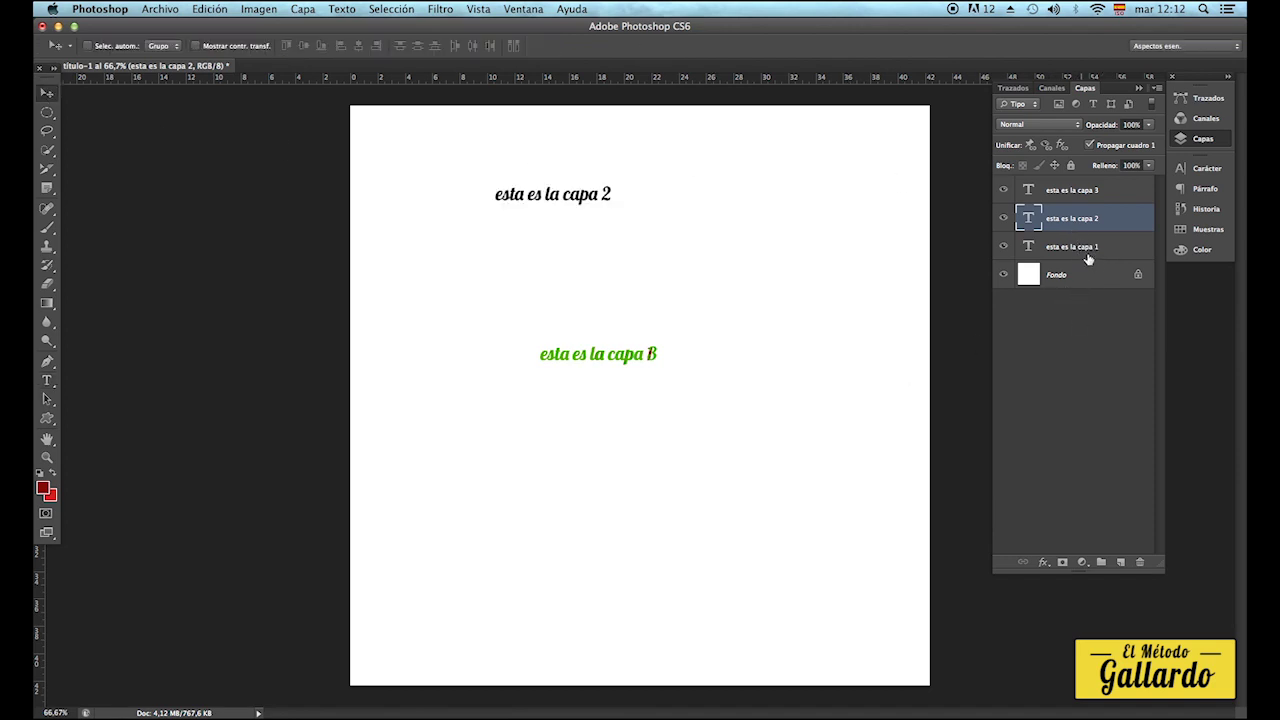
Line up the texts in an overlapping row, with "esta es la capa 2" partly over "esta es la capa 1" and "esta es la capa 3" to their right.
drag(600, 199, 776, 355)
click(1117, 198)
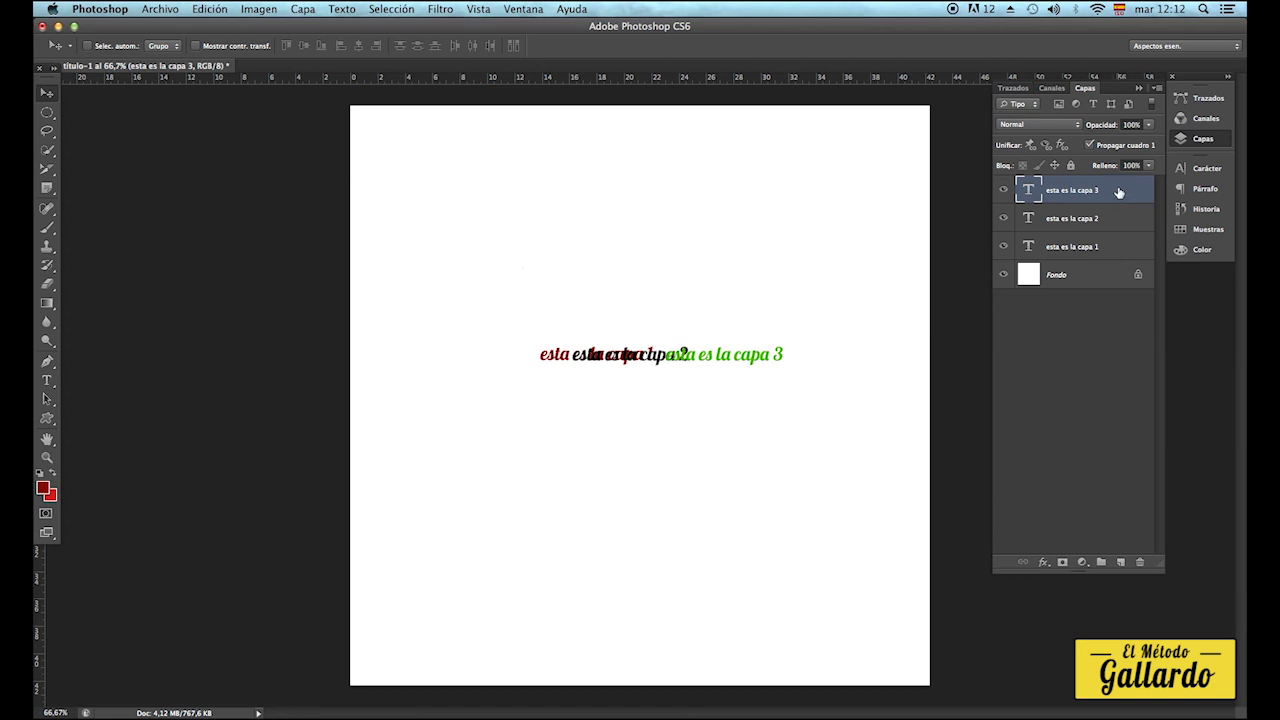
Place the "esta es la capa 3" layer just above Fondo and move its text to the left end of the overlapping row.
drag(1119, 191, 1111, 260)
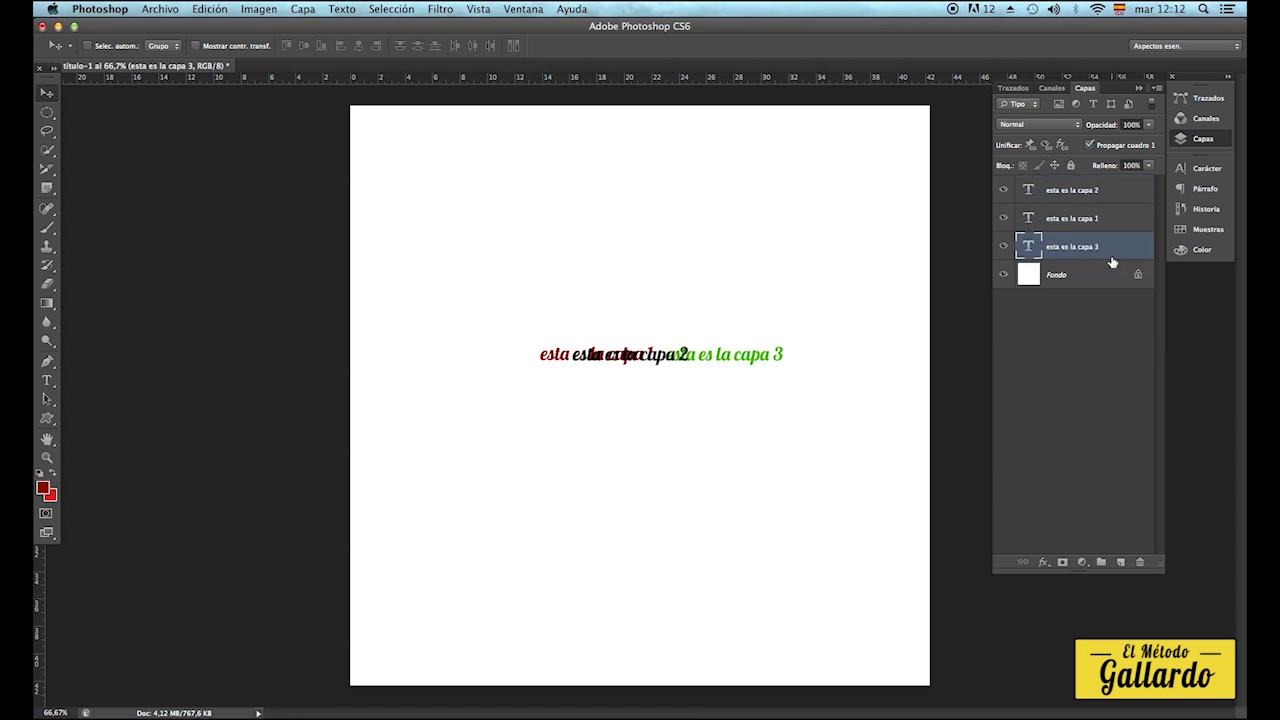
drag(700, 360, 492, 366)
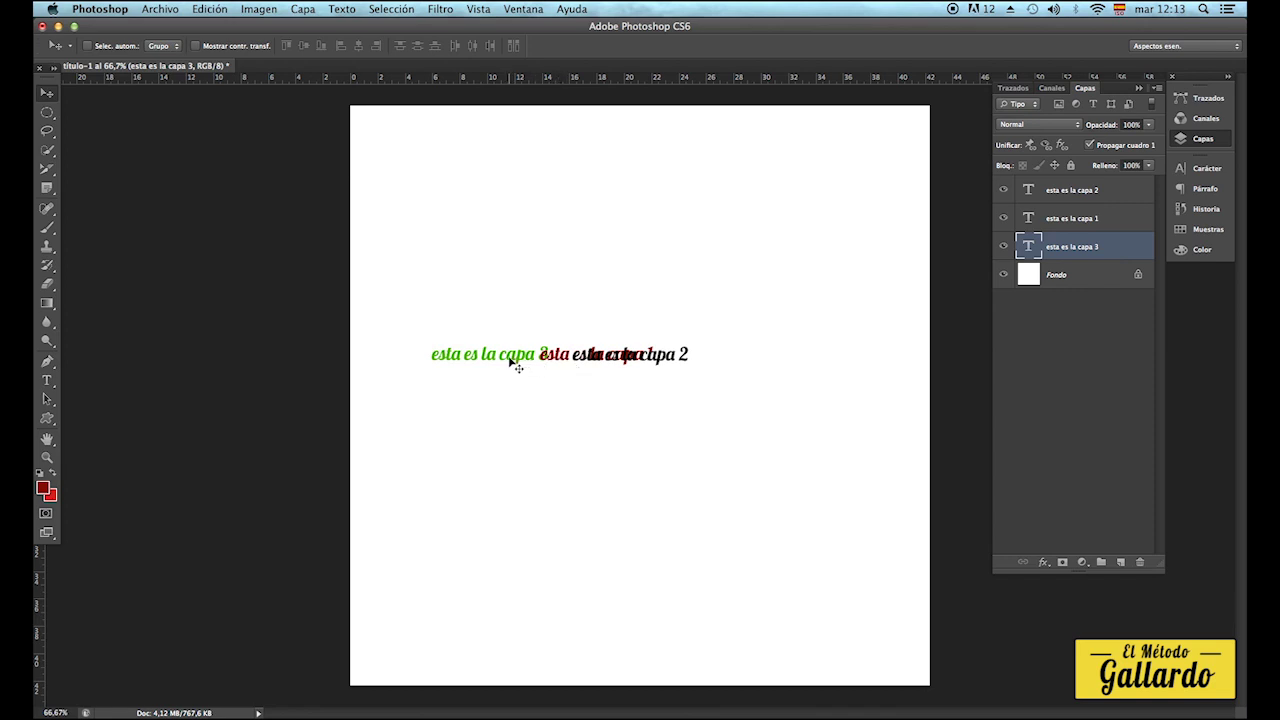
drag(515, 362, 515, 359)
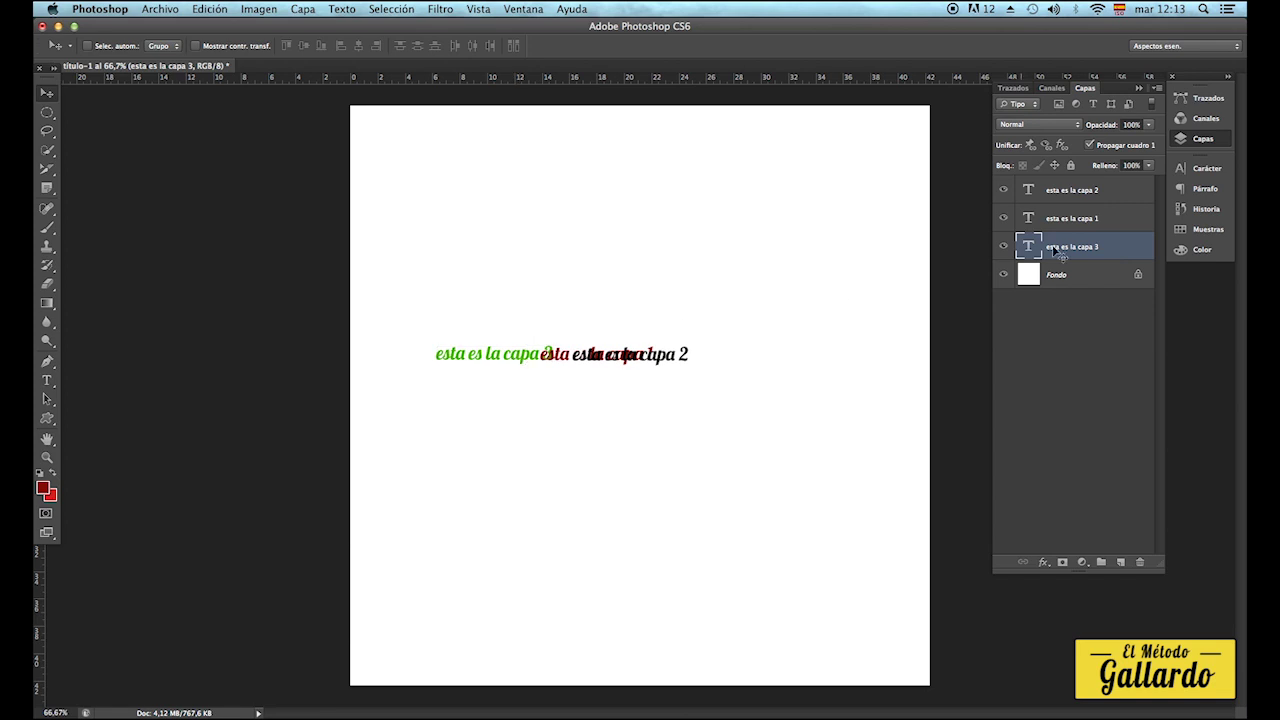
Reorder the layers so "esta es la capa 1" is on top and "esta es la capa 2" lies directly above Fondo.
drag(1096, 220, 1098, 189)
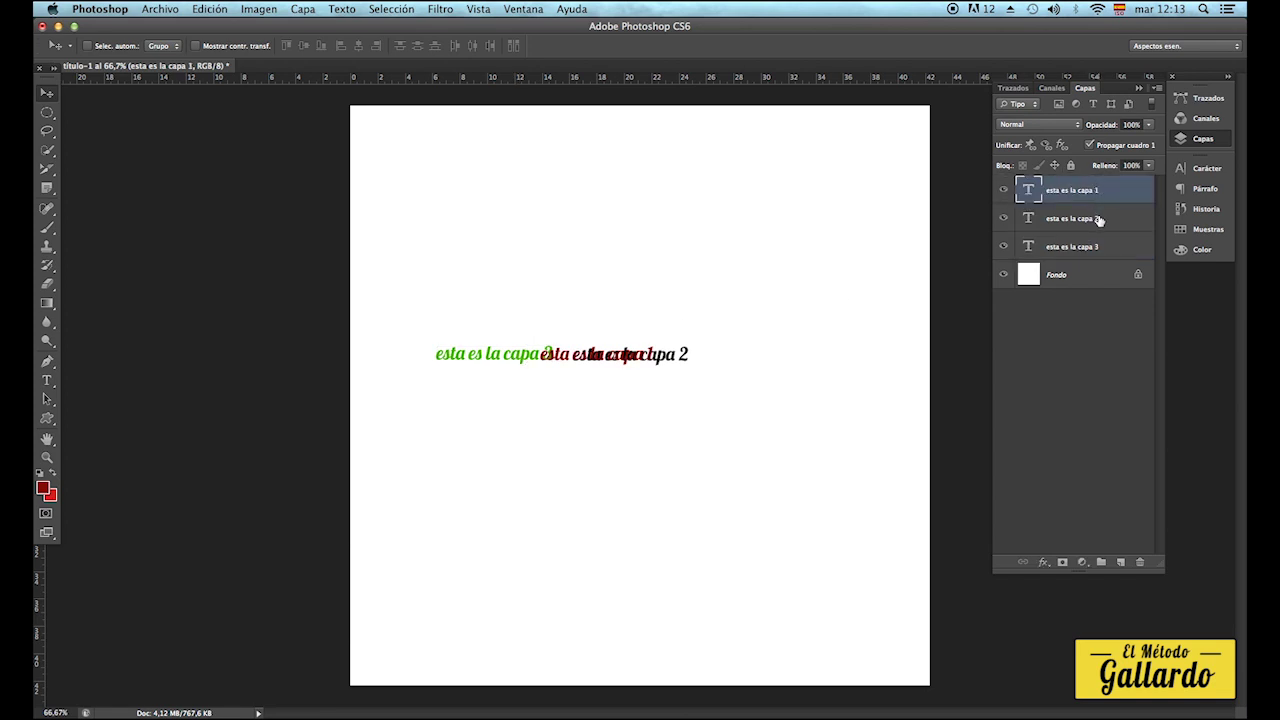
drag(1100, 229, 1098, 254)
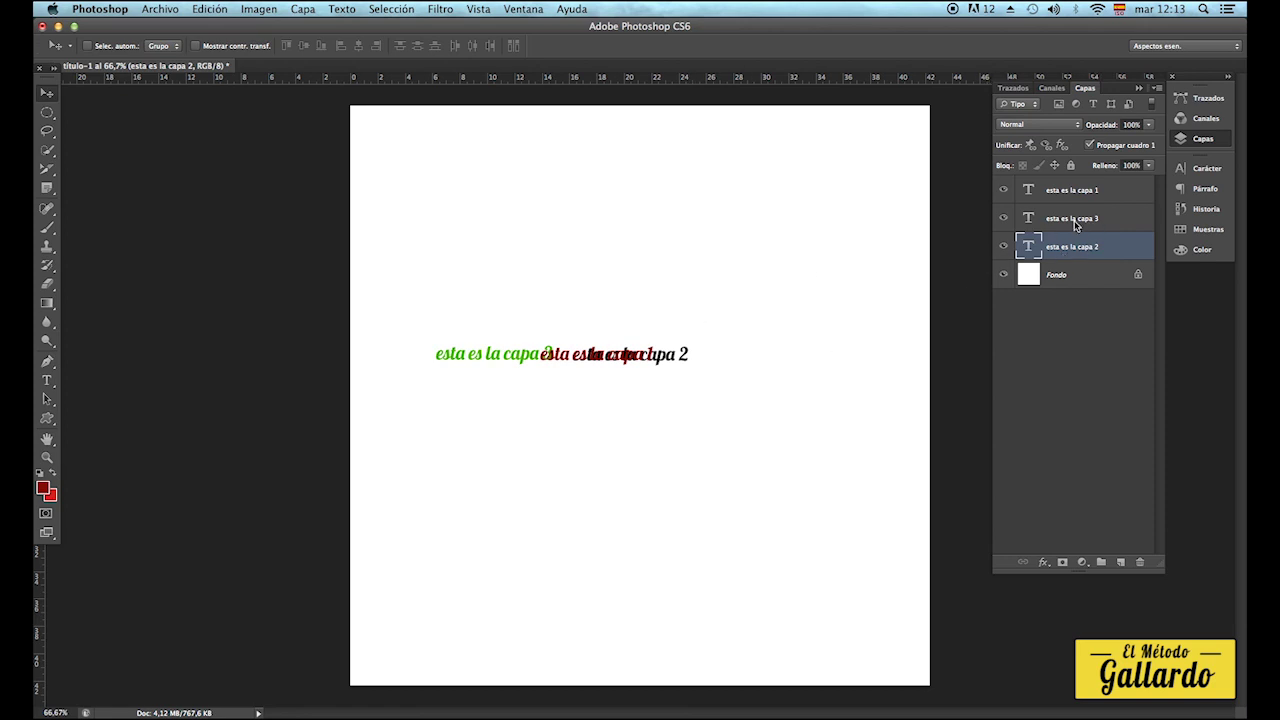
Separate the texts into a column, with "esta es la capa 2" below "esta es la capa 1" and "esta es la capa 3" lowest.
drag(656, 354, 703, 267)
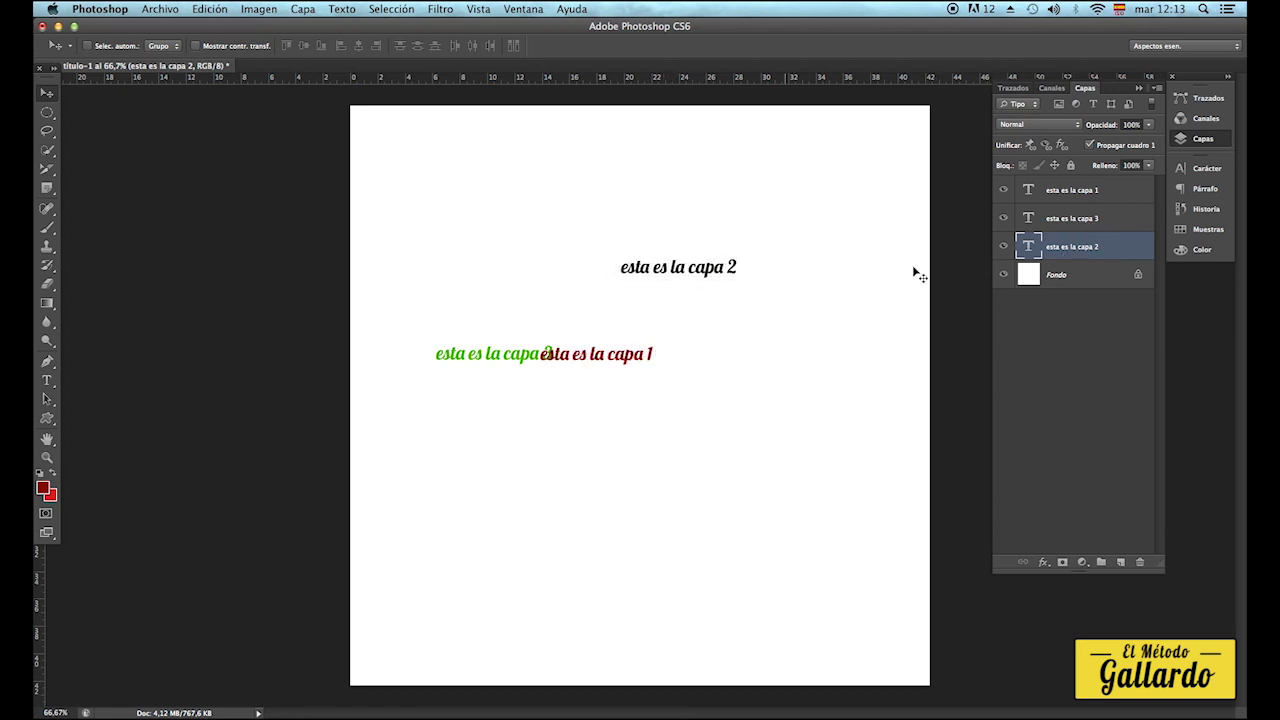
click(1106, 220)
drag(534, 362, 624, 435)
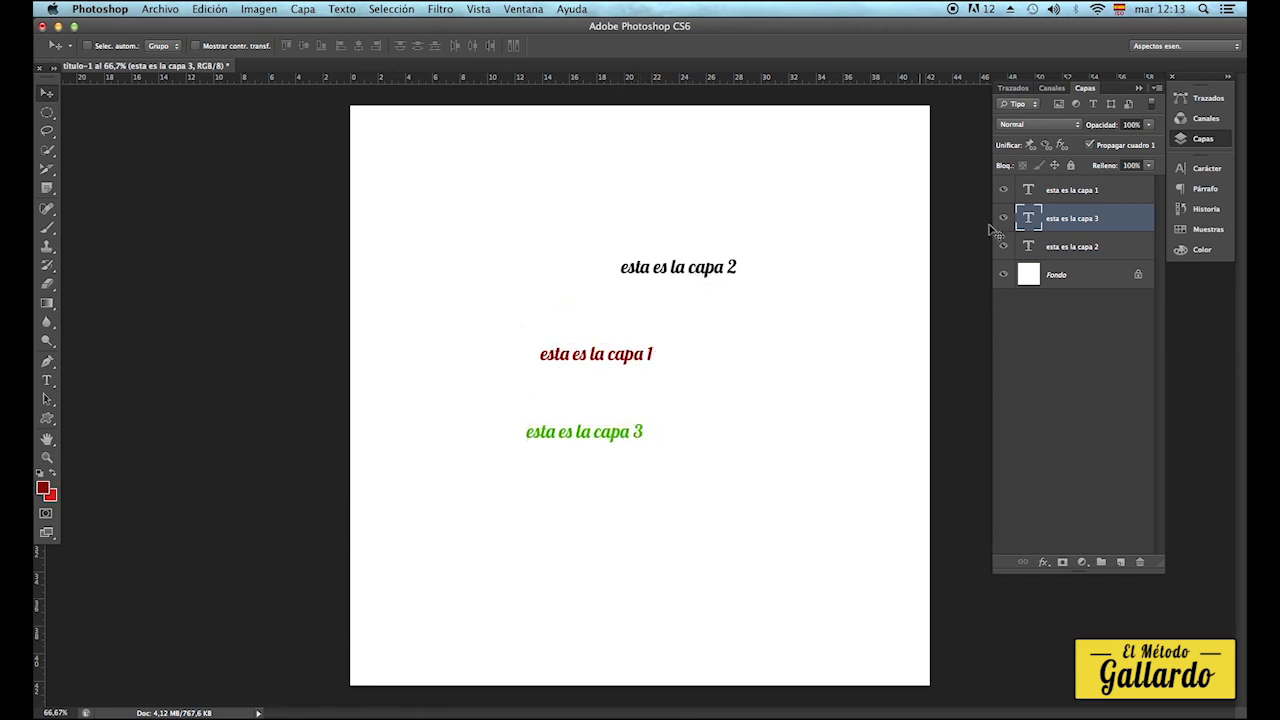
click(1107, 248)
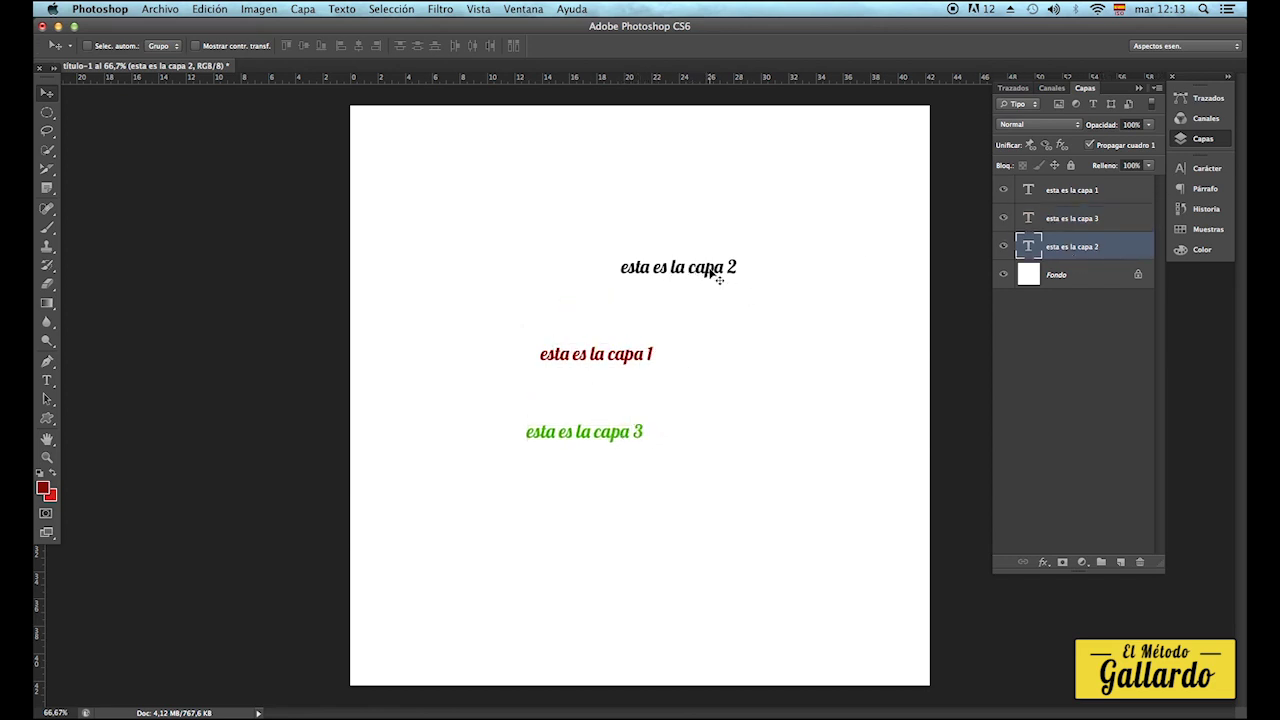
drag(713, 275, 629, 400)
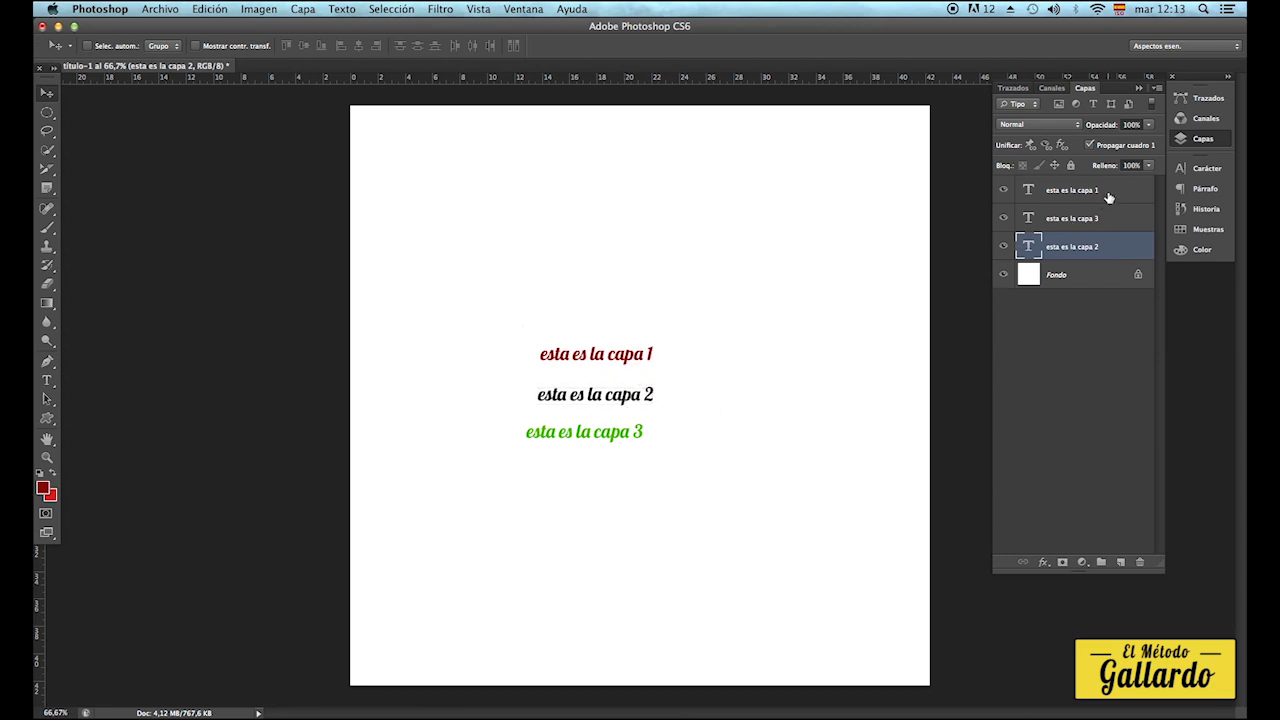
Create a layer group named "capa 1 y 2" and put the "esta es la capa 1" layer inside it.
click(1157, 91)
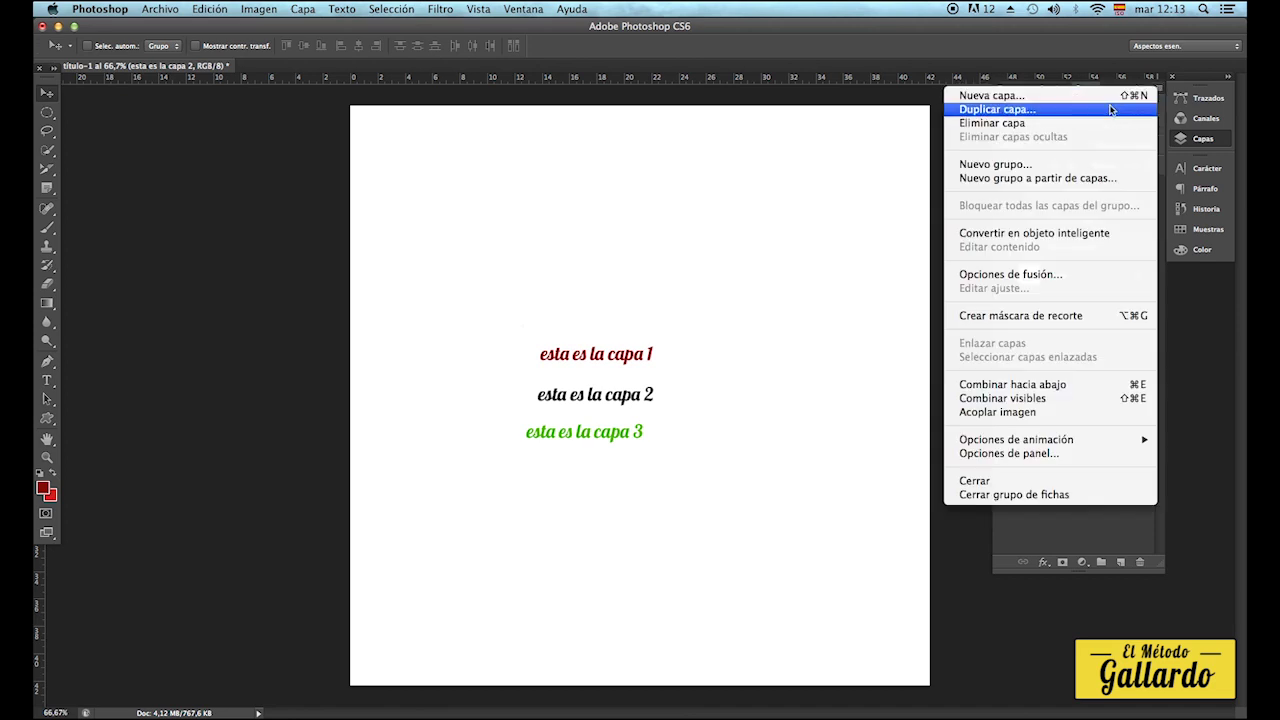
click(1040, 166)
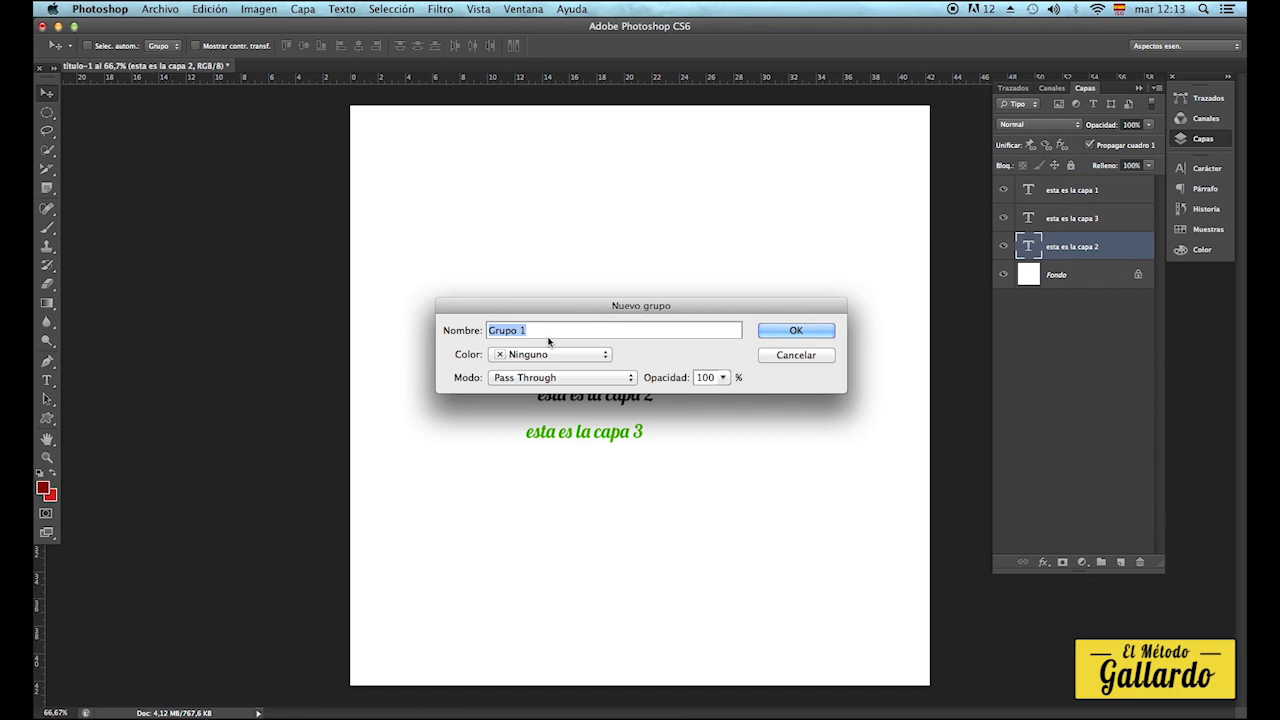
text(capa 1 y 2)
click(796, 331)
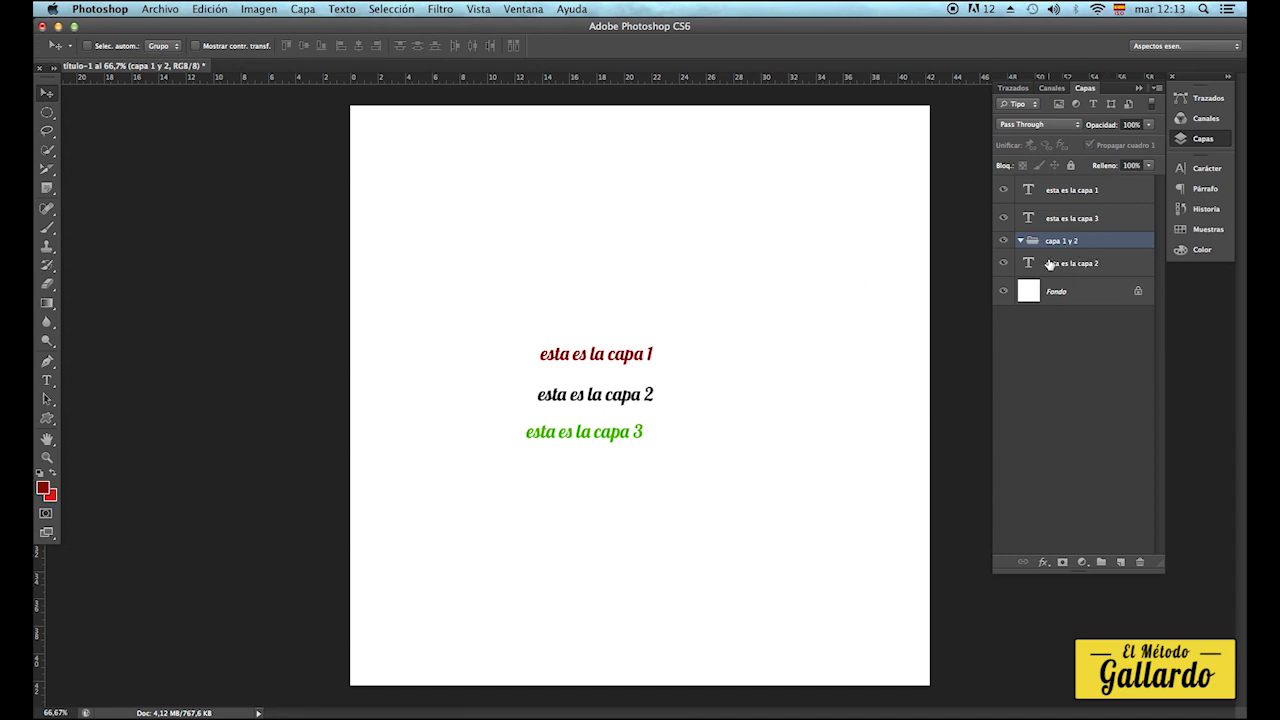
drag(1115, 191, 1106, 241)
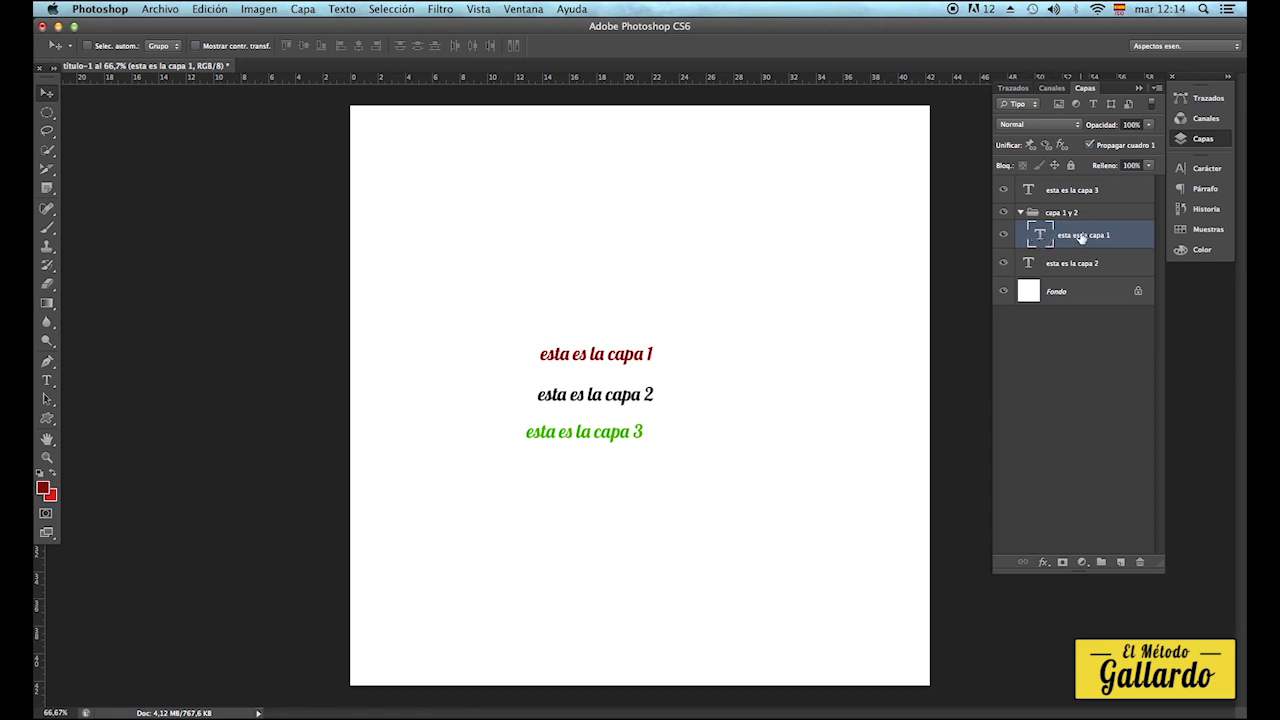
Put the "esta es la capa 2" layer inside the "capa 1 y 2" group, below "esta es la capa 1", and collapse the group.
mouse_move(1069, 265)
mouse_down()
mouse_move(1088, 215)
mouse_move(1080, 265)
mouse_up()
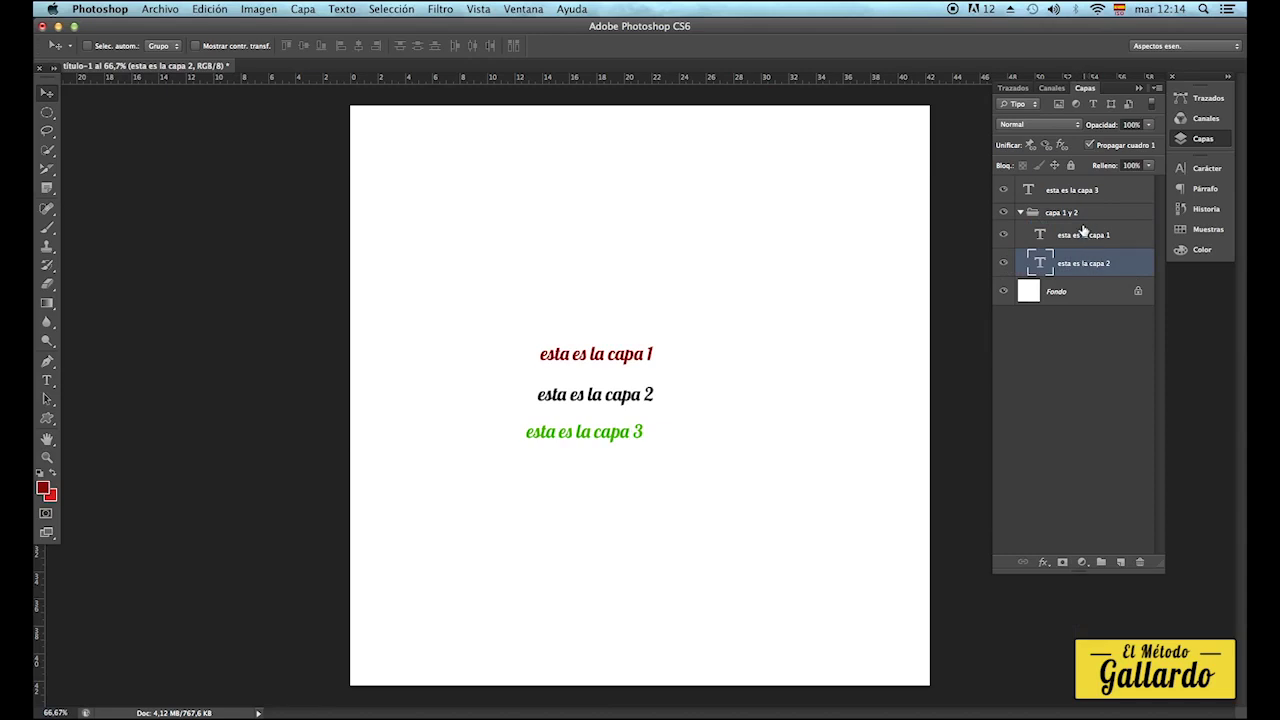
click(1022, 213)
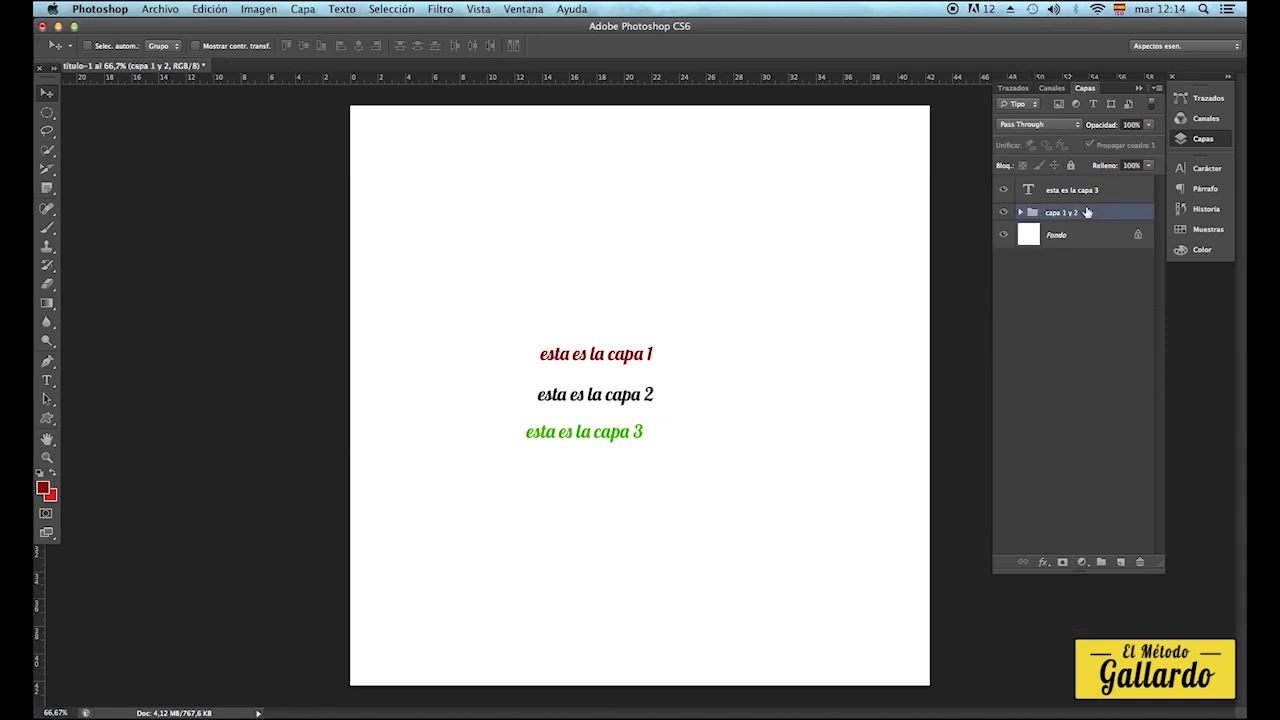
Move the "capa 1 y 2" group up into the right half of the canvas and the "esta es la capa 3" text to the upper left.
drag(670, 358, 839, 333)
click(1092, 199)
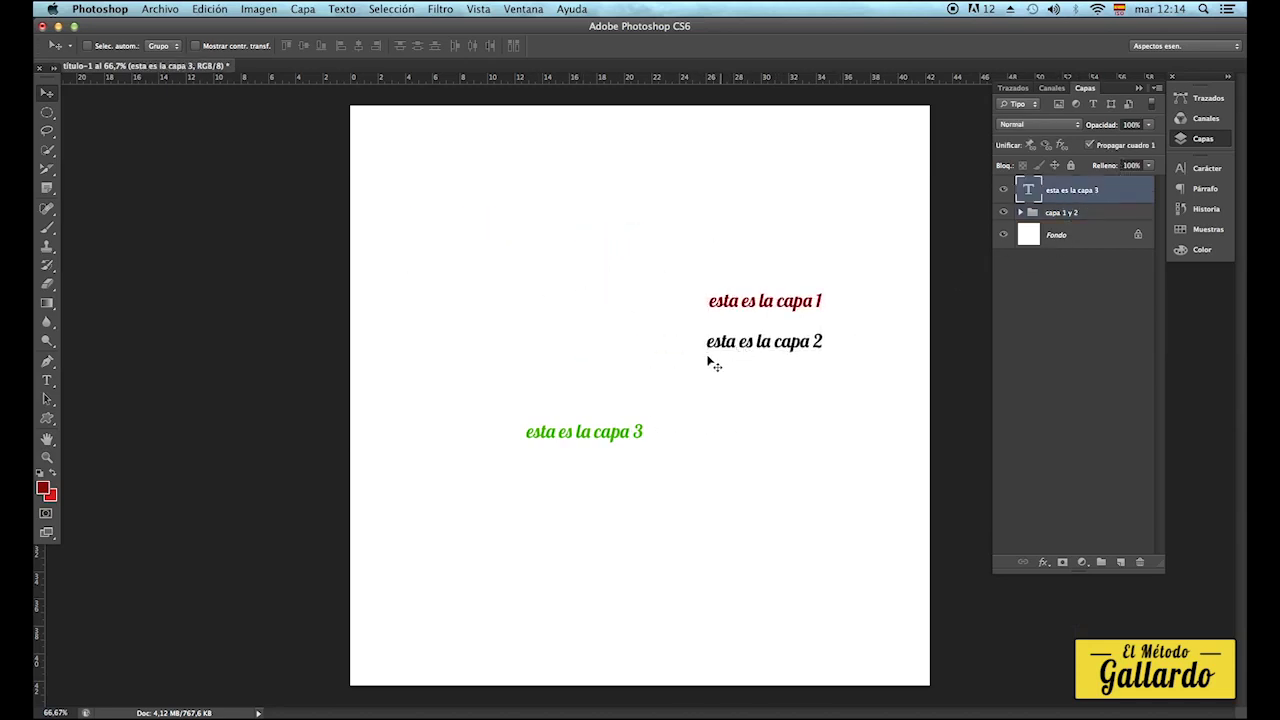
drag(615, 432, 534, 255)
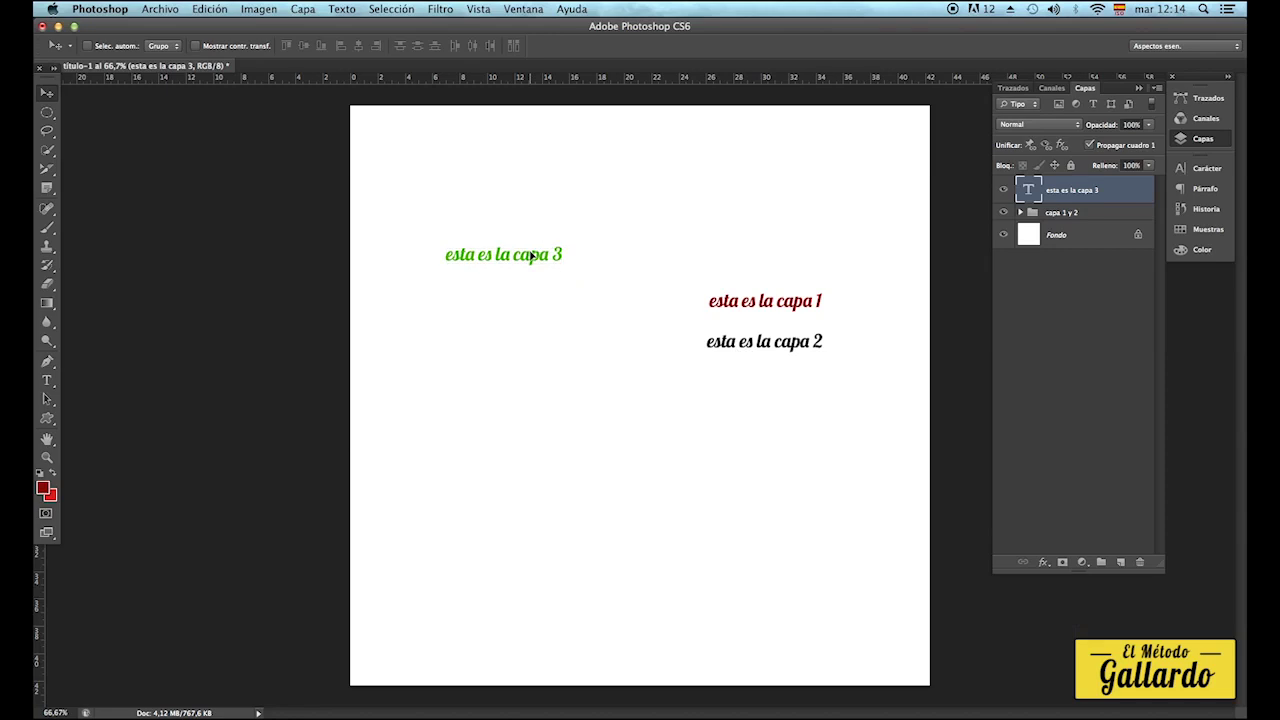
Expand the "capa 1 y 2" group, bring its two texts close together individually, and move the whole group to the canvas's lower centre.
click(1020, 212)
click(1075, 237)
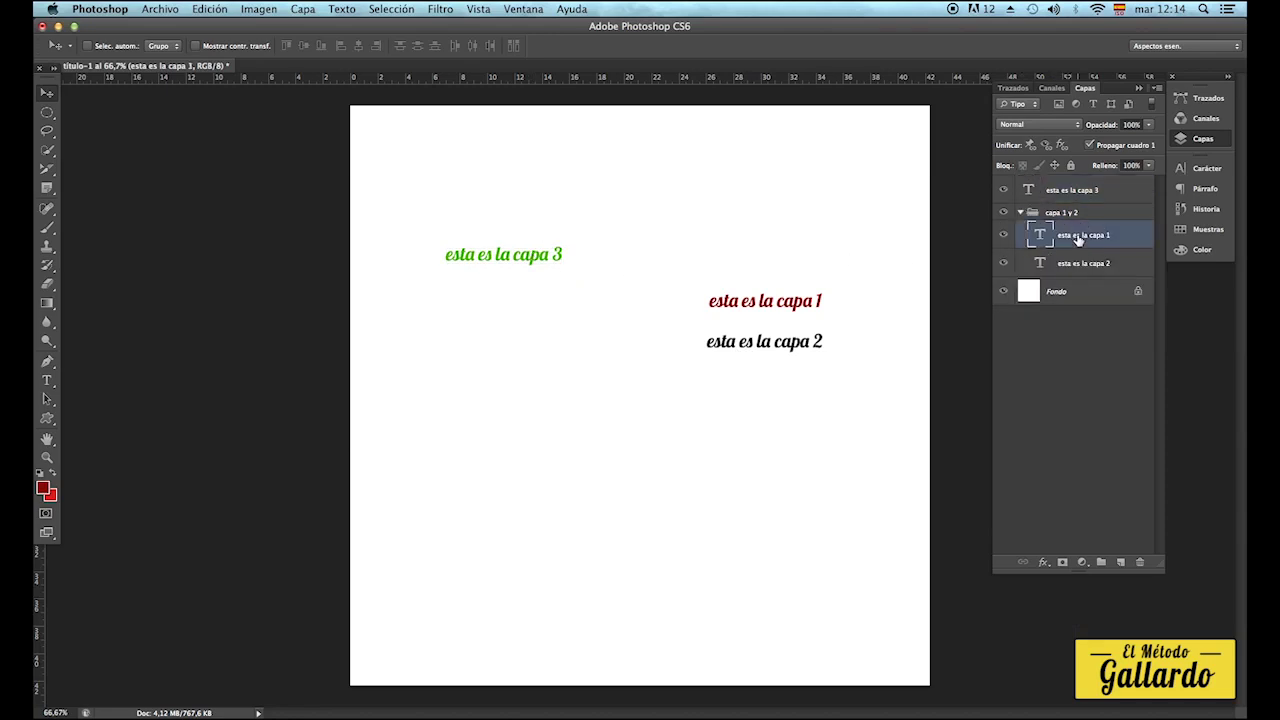
drag(824, 294, 830, 392)
click(1062, 268)
click(1088, 217)
drag(731, 427, 698, 525)
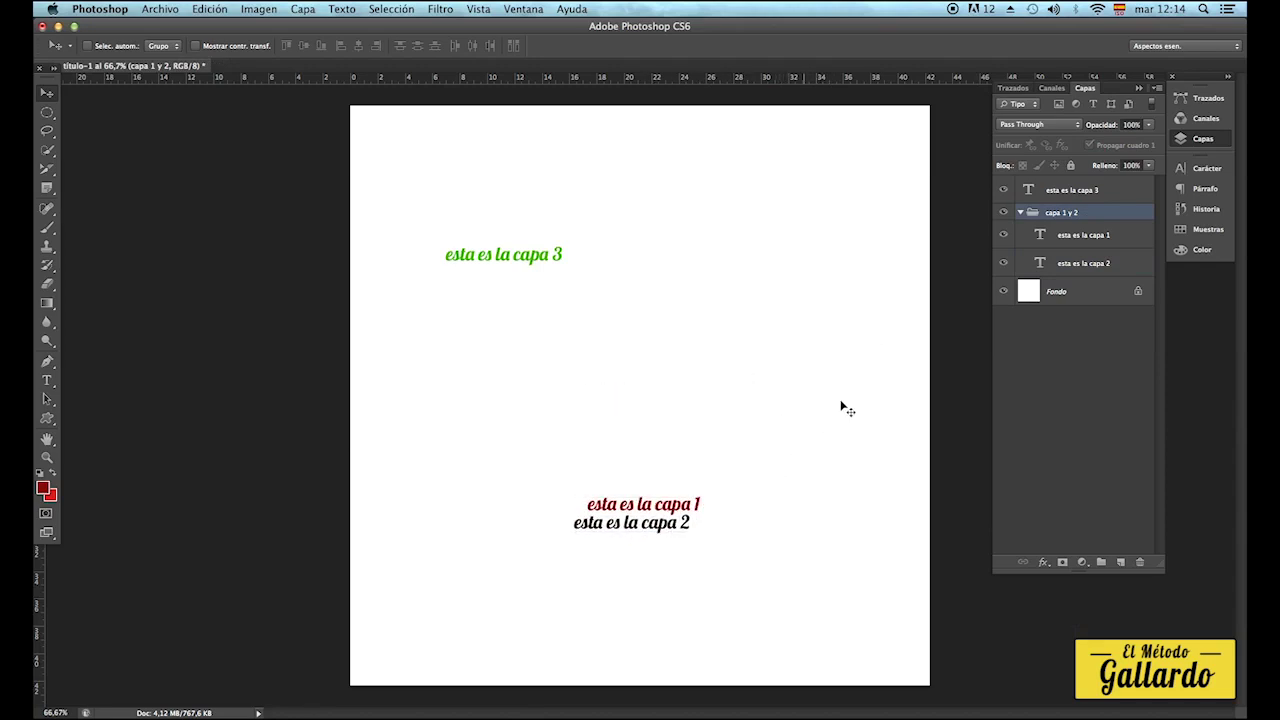
Hide and show again the "capa 1 y 2" group and the "esta es la capa 3" layer.
click(1003, 213)
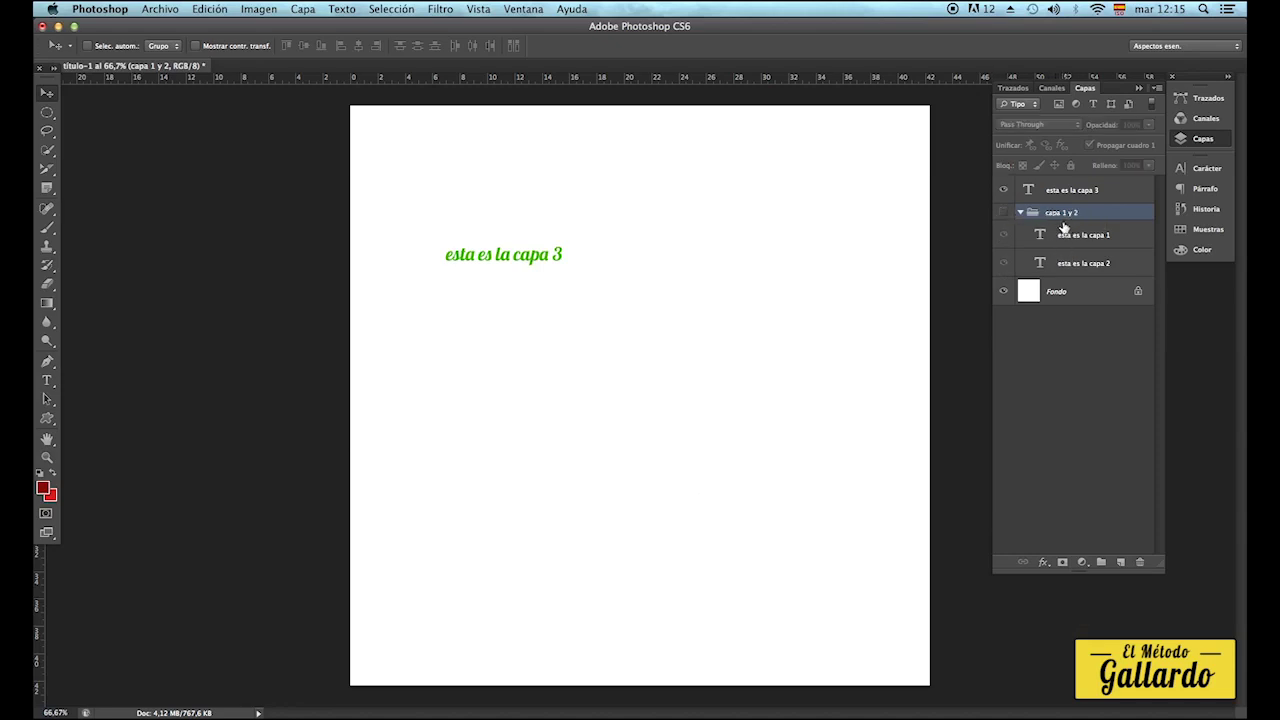
click(1003, 213)
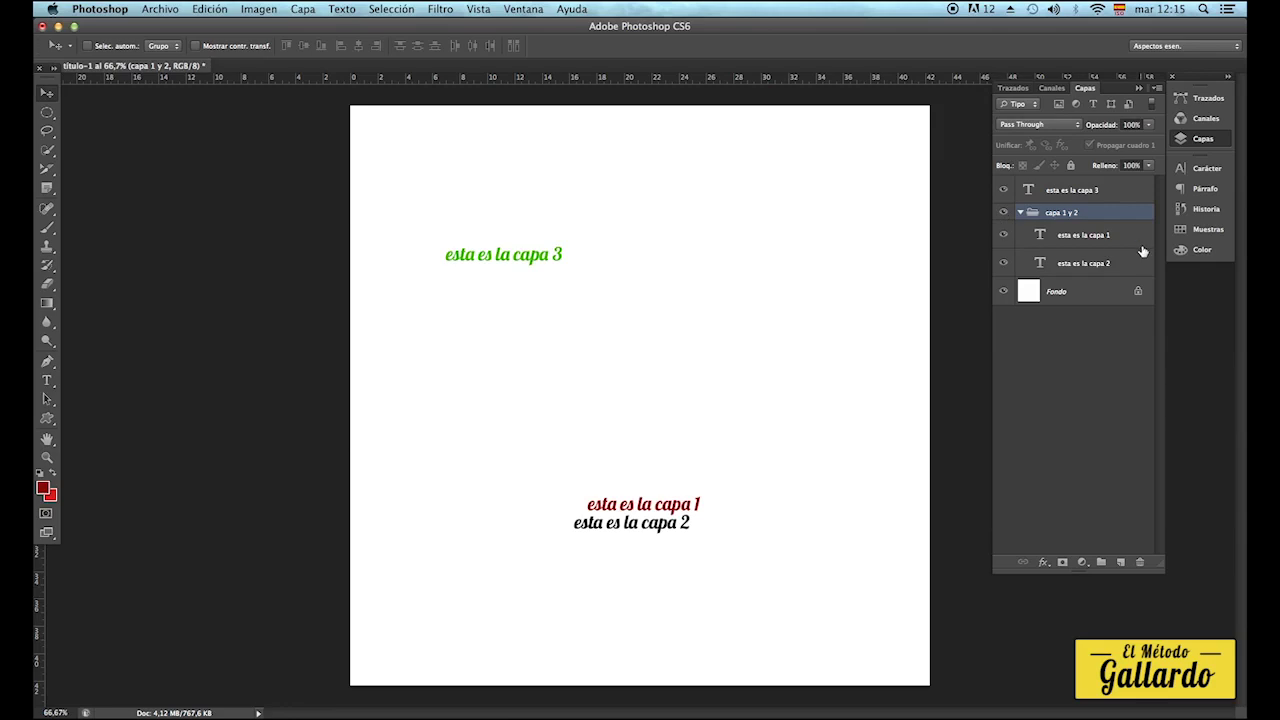
click(1004, 213)
click(1004, 213)
click(1004, 190)
click(1004, 190)
Duplicate the "capa 1 y 2" group within the same document and move the copy up and to the right of the original texts.
click(1159, 92)
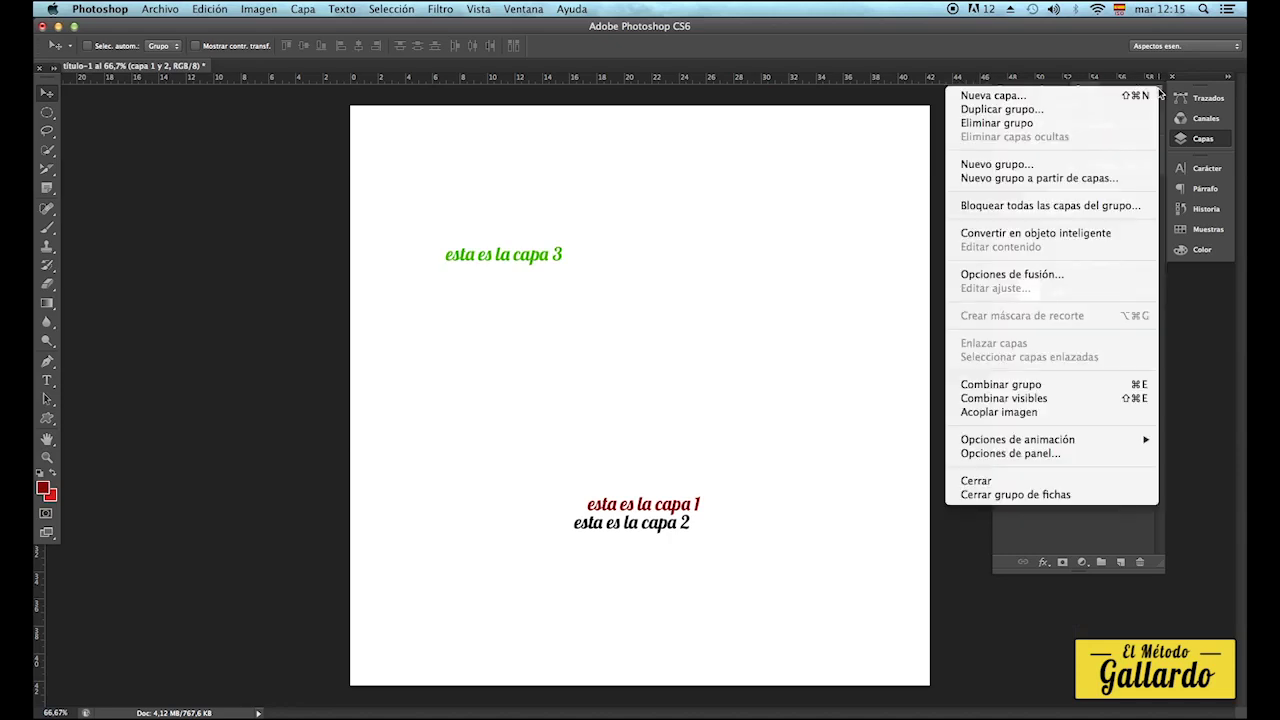
click(1080, 110)
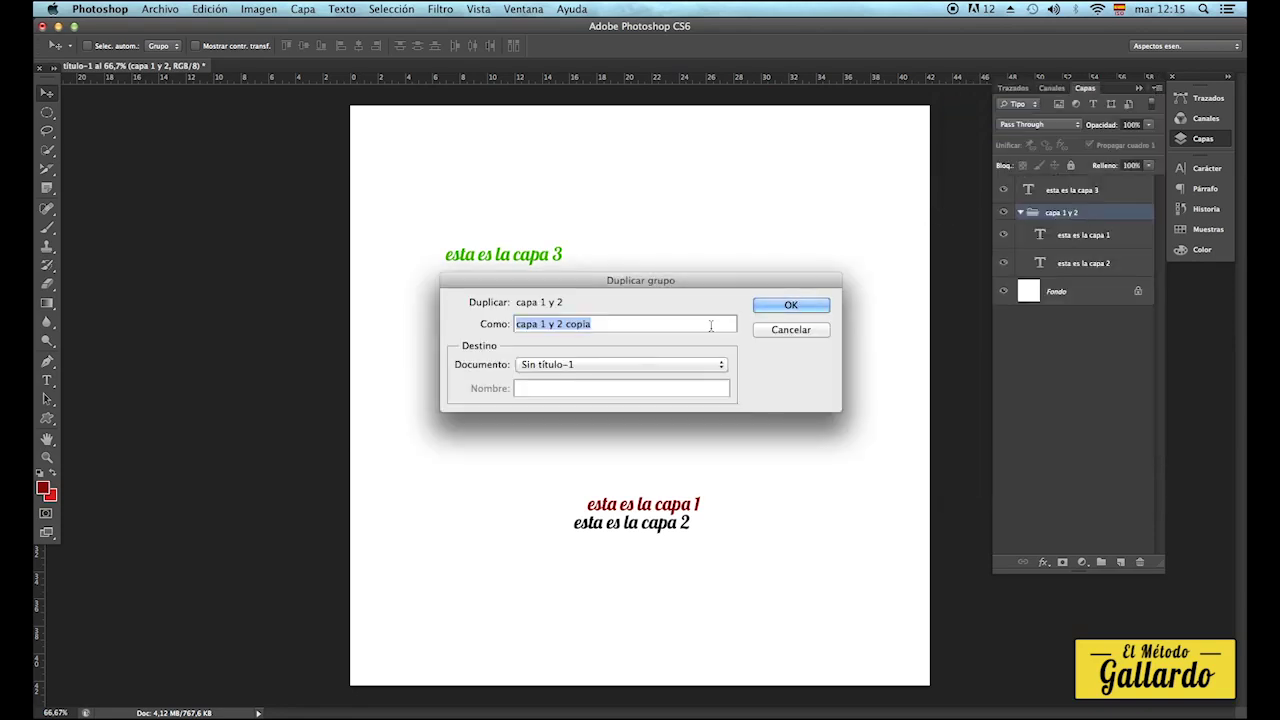
click(785, 305)
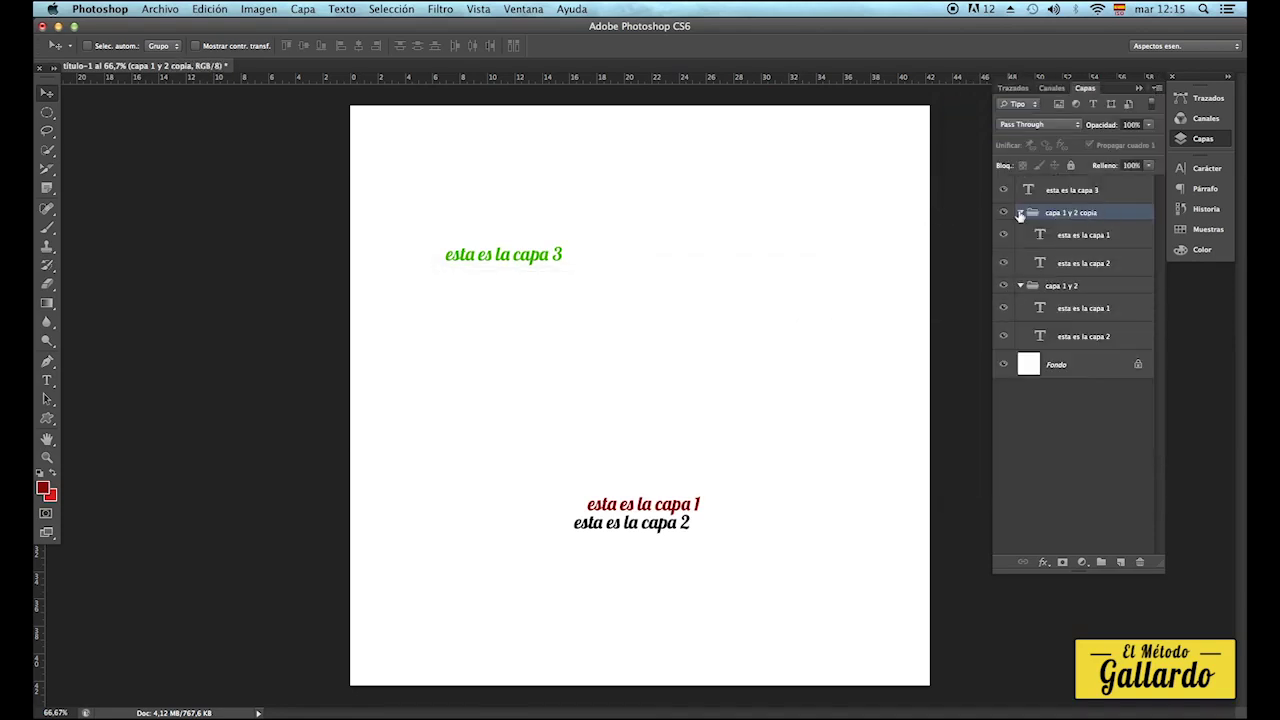
drag(665, 527, 828, 424)
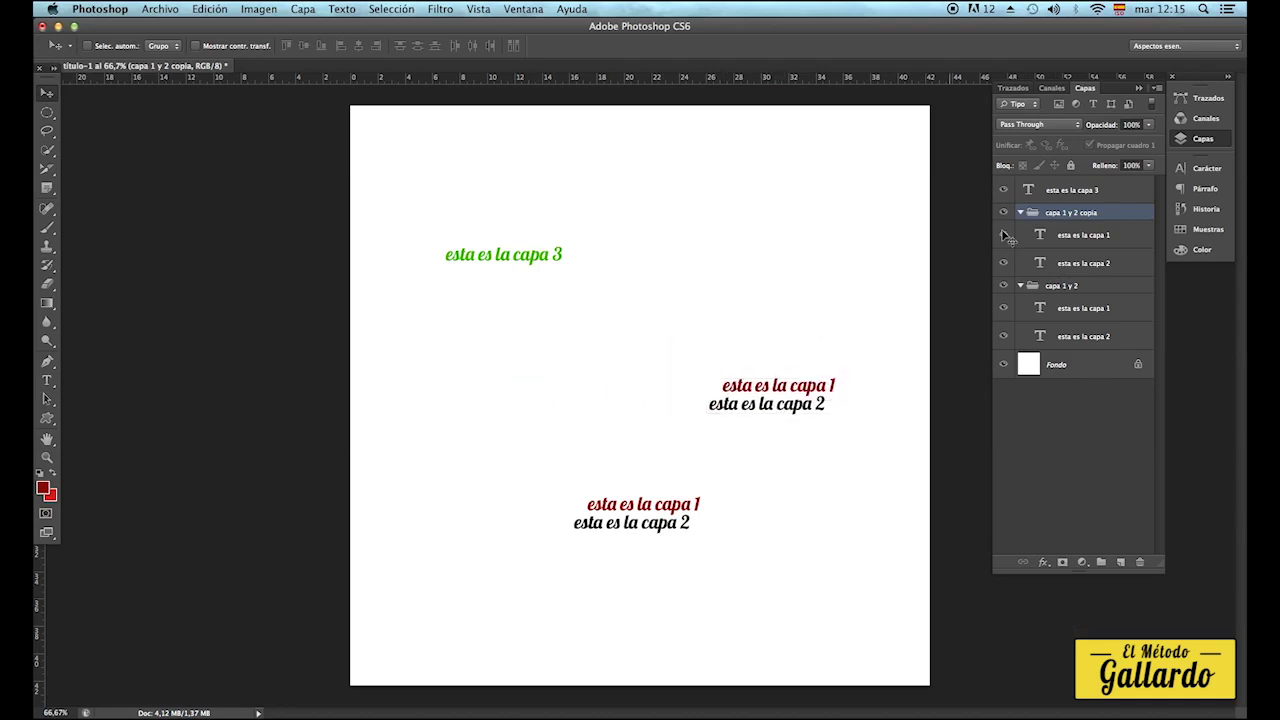
Delete only the "capa 1 y 2 copia" group, keeping the text layers it contains.
click(1138, 561)
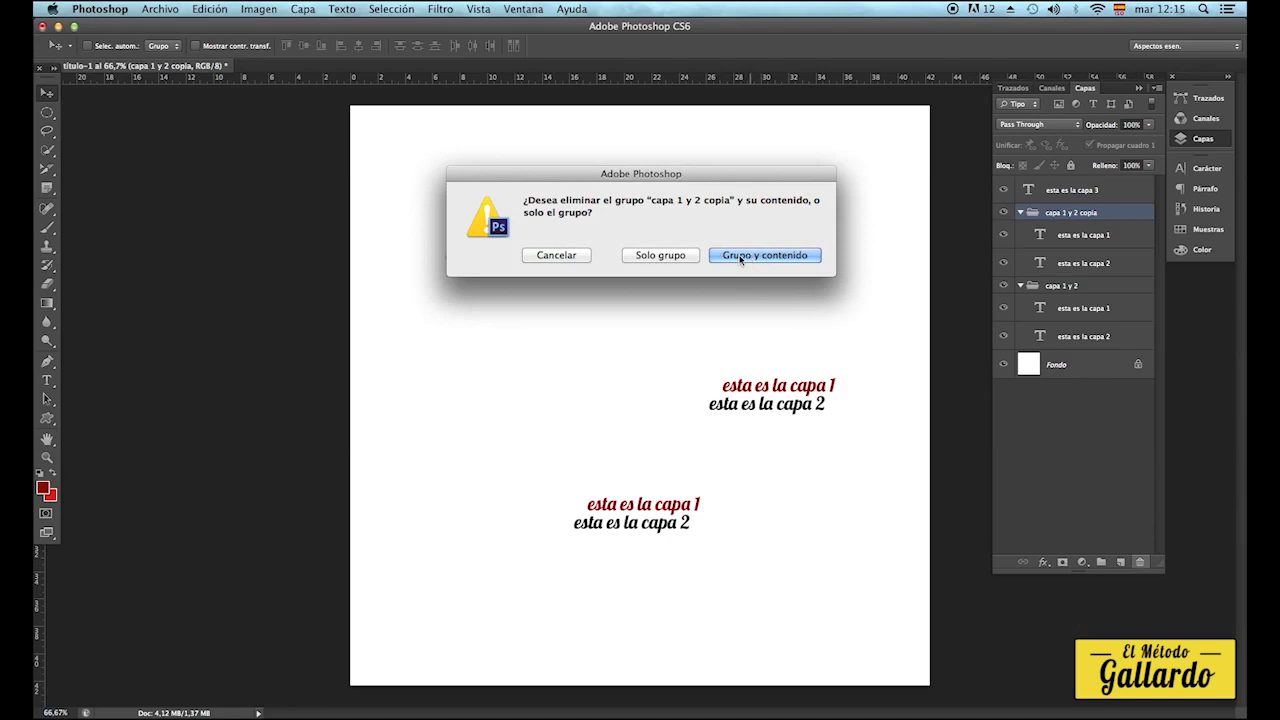
click(662, 255)
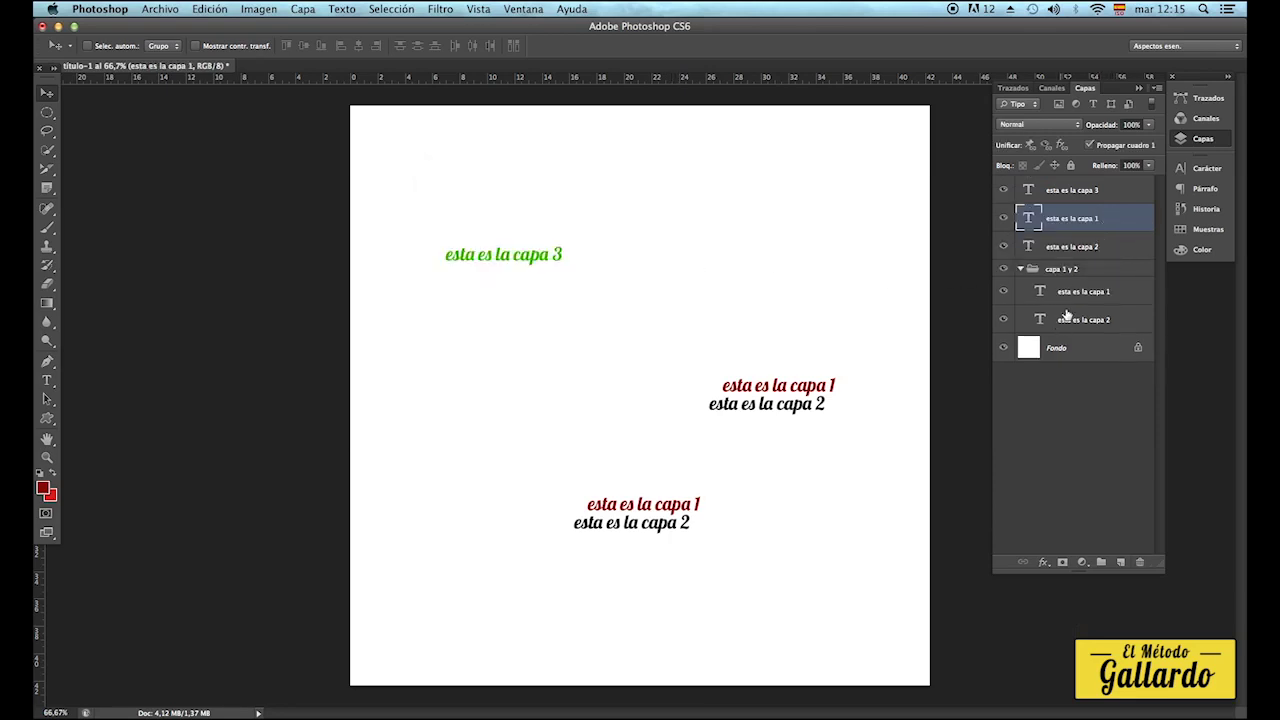
Move the "capa 1 y 2" group to the left part of the canvas and delete it together with its contents.
click(1087, 276)
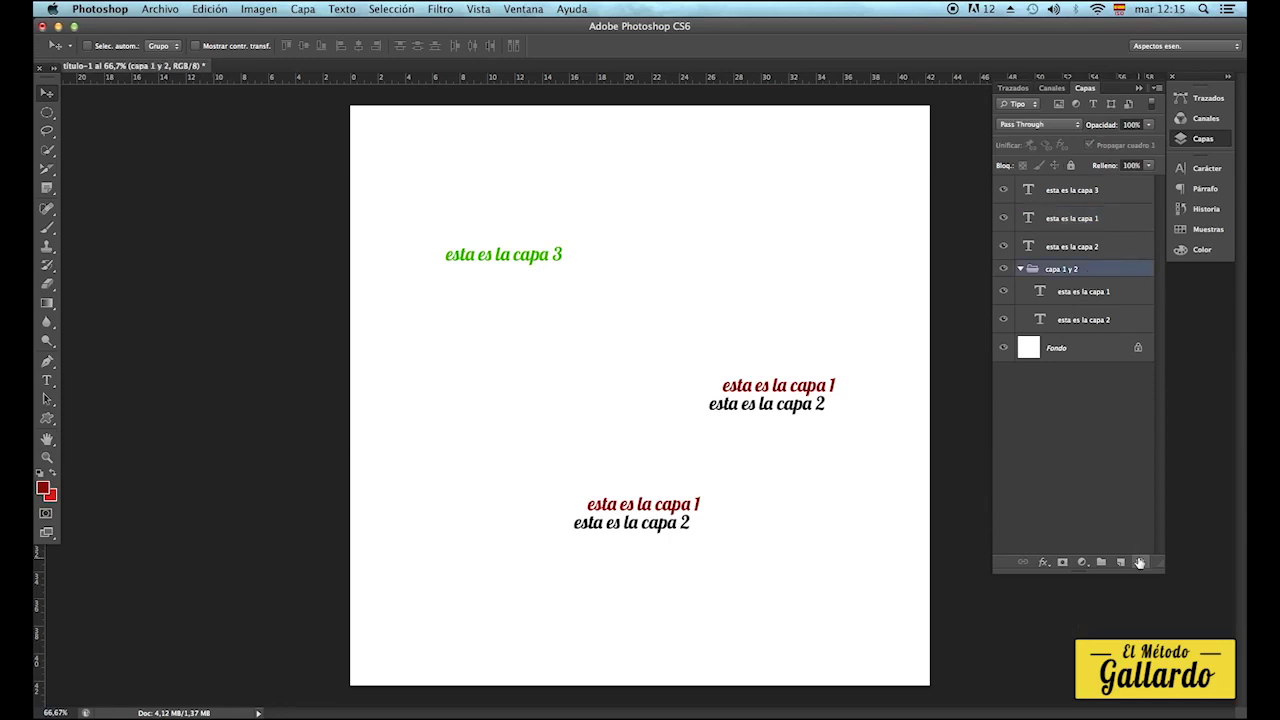
click(1005, 271)
click(1005, 271)
drag(670, 494, 519, 408)
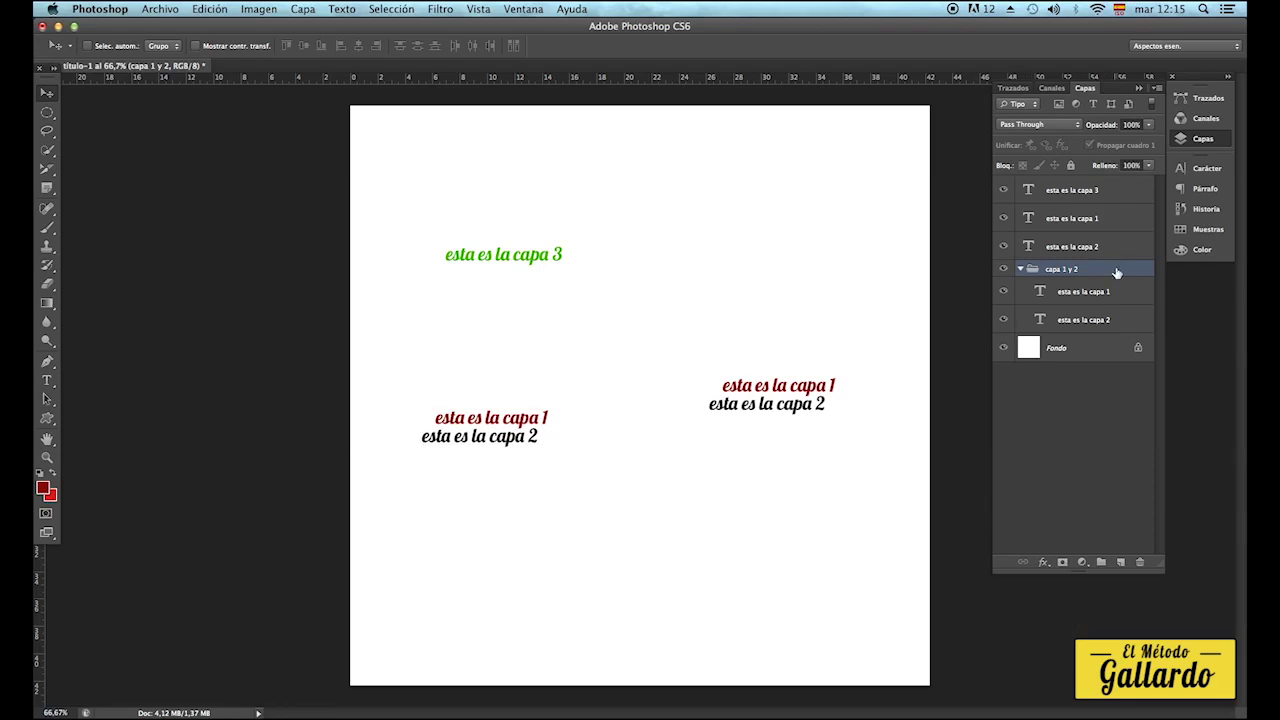
click(1139, 562)
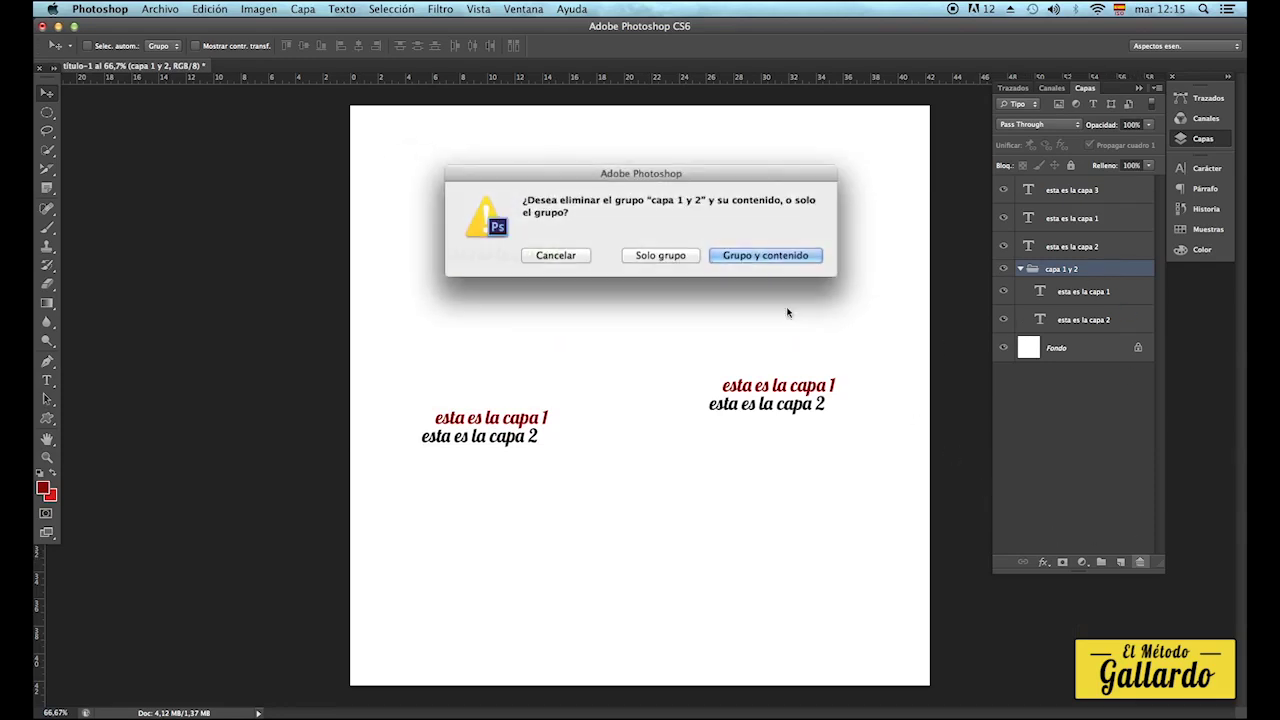
click(764, 256)
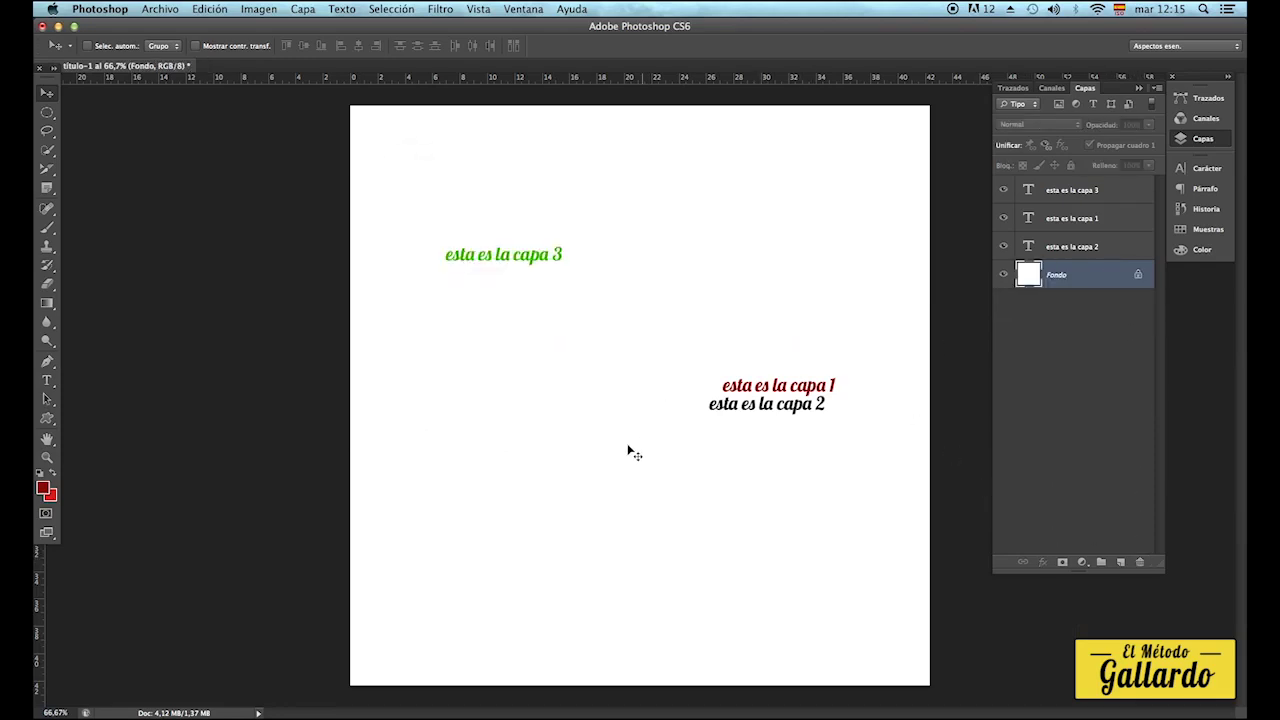
Move the "esta es la capa 1" text to the canvas centre and place the "esta es la capa 2" text directly beneath it.
click(1099, 222)
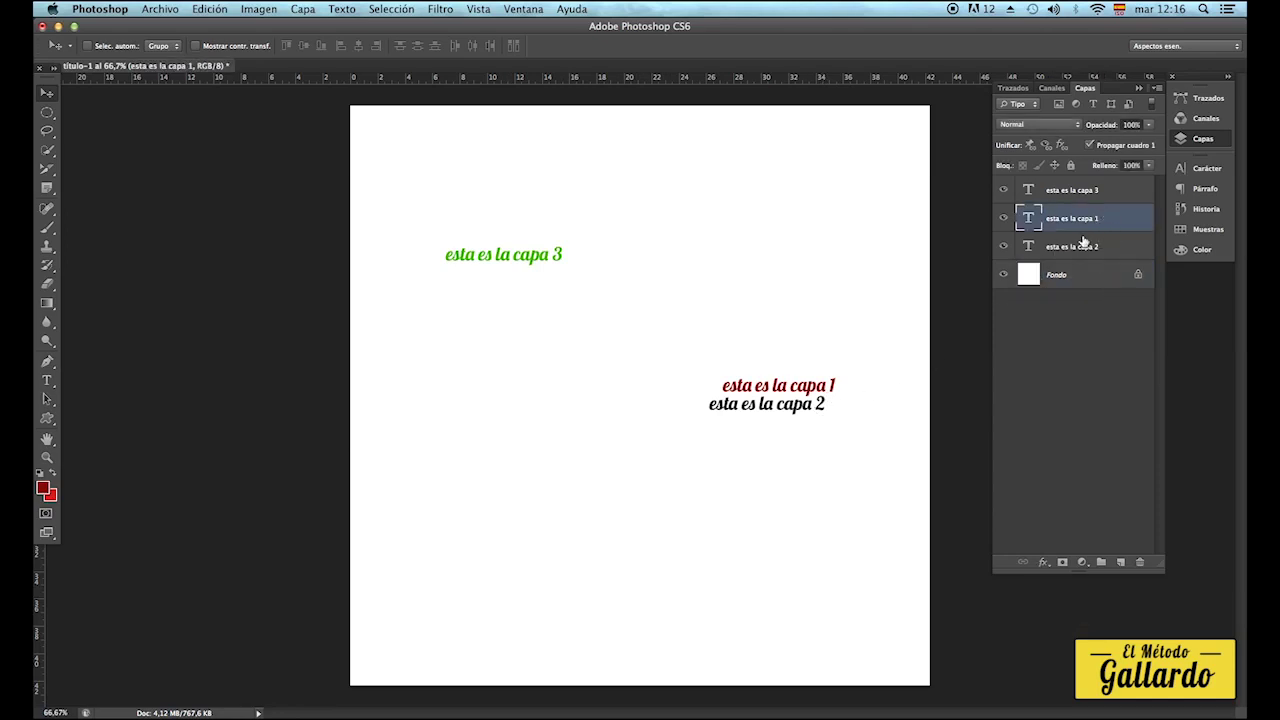
drag(831, 387, 683, 396)
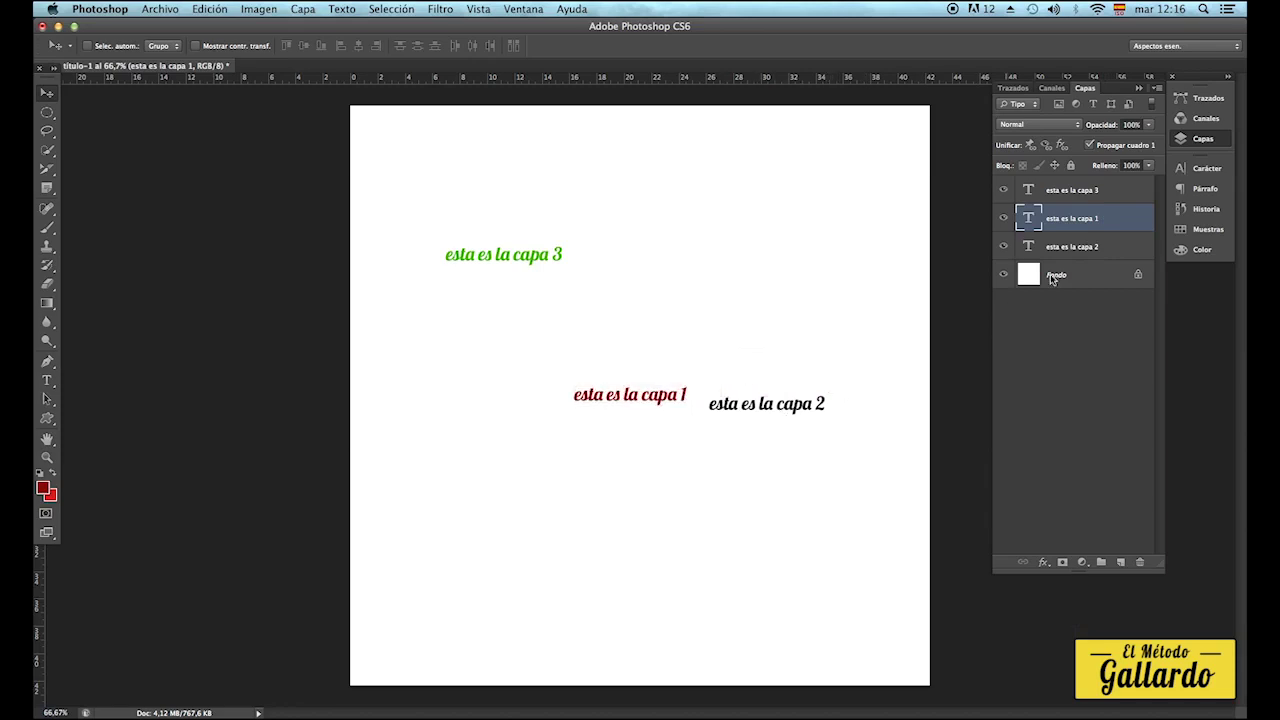
click(1113, 247)
drag(774, 405, 638, 421)
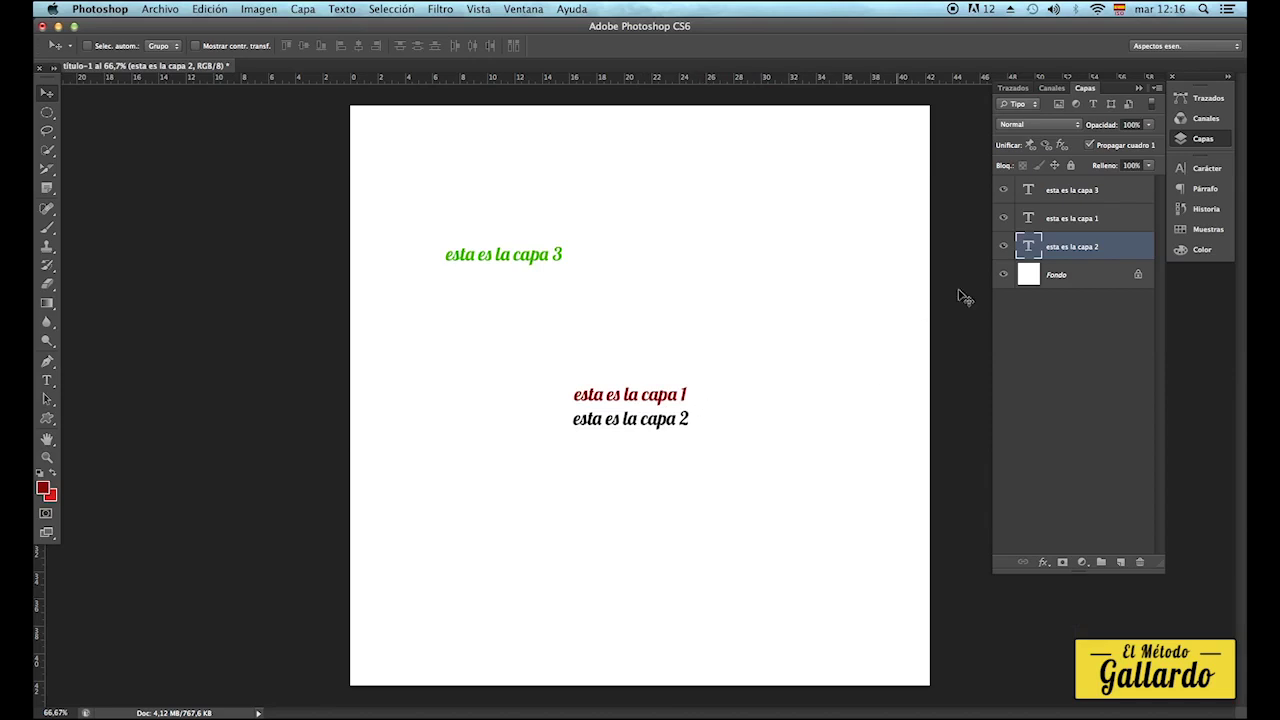
Merge the "esta es la capa 1" and "esta es la capa 2" layers into one and move it slightly up and right.
shift+click(1118, 222)
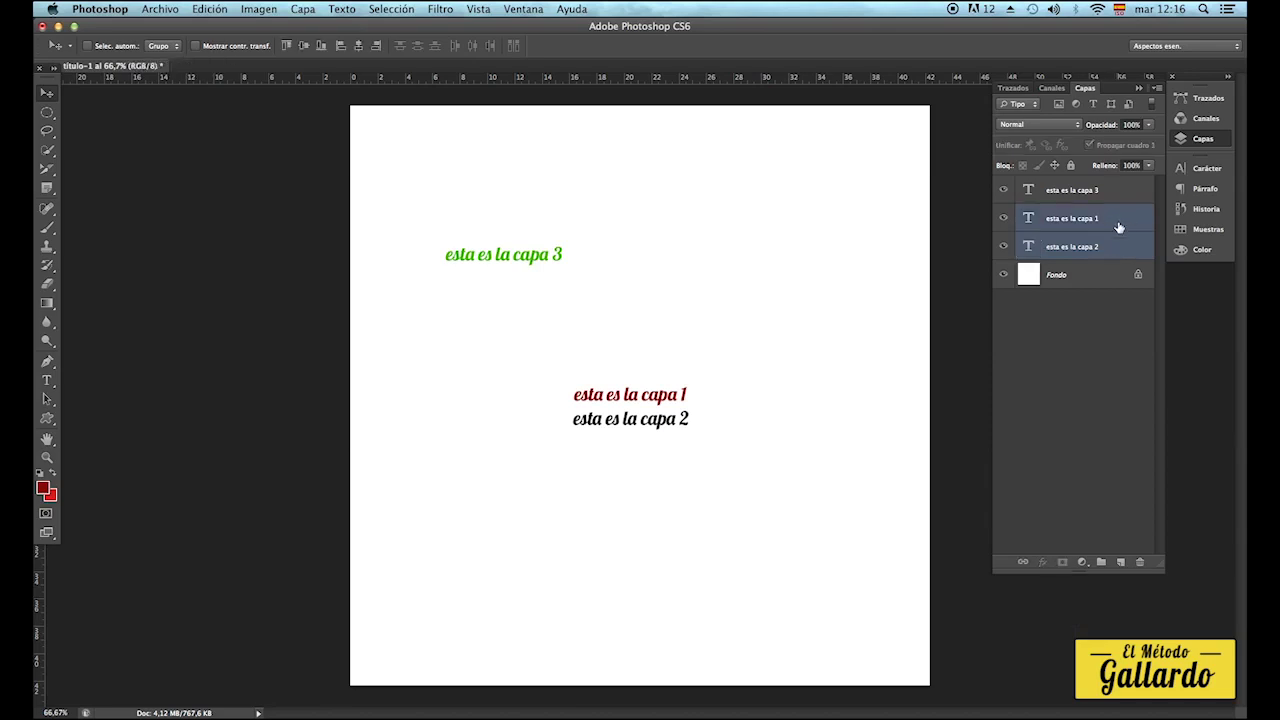
click(1157, 88)
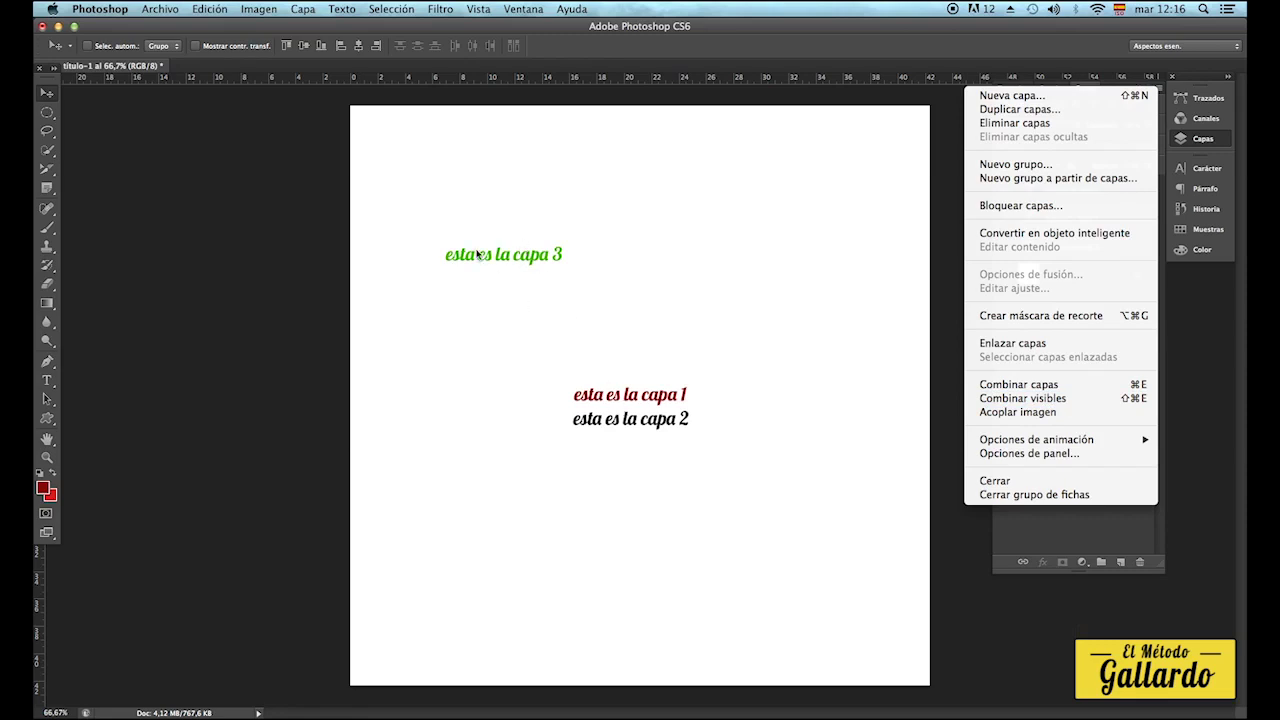
click(1063, 386)
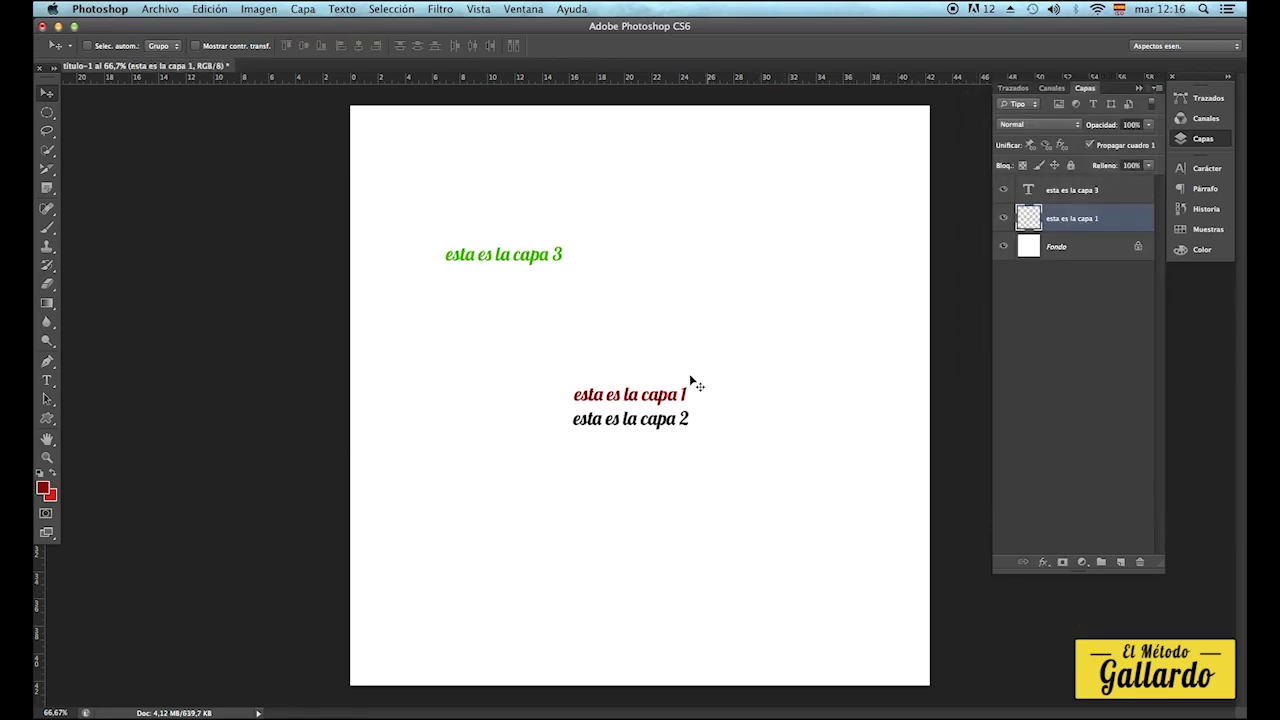
drag(706, 399, 751, 356)
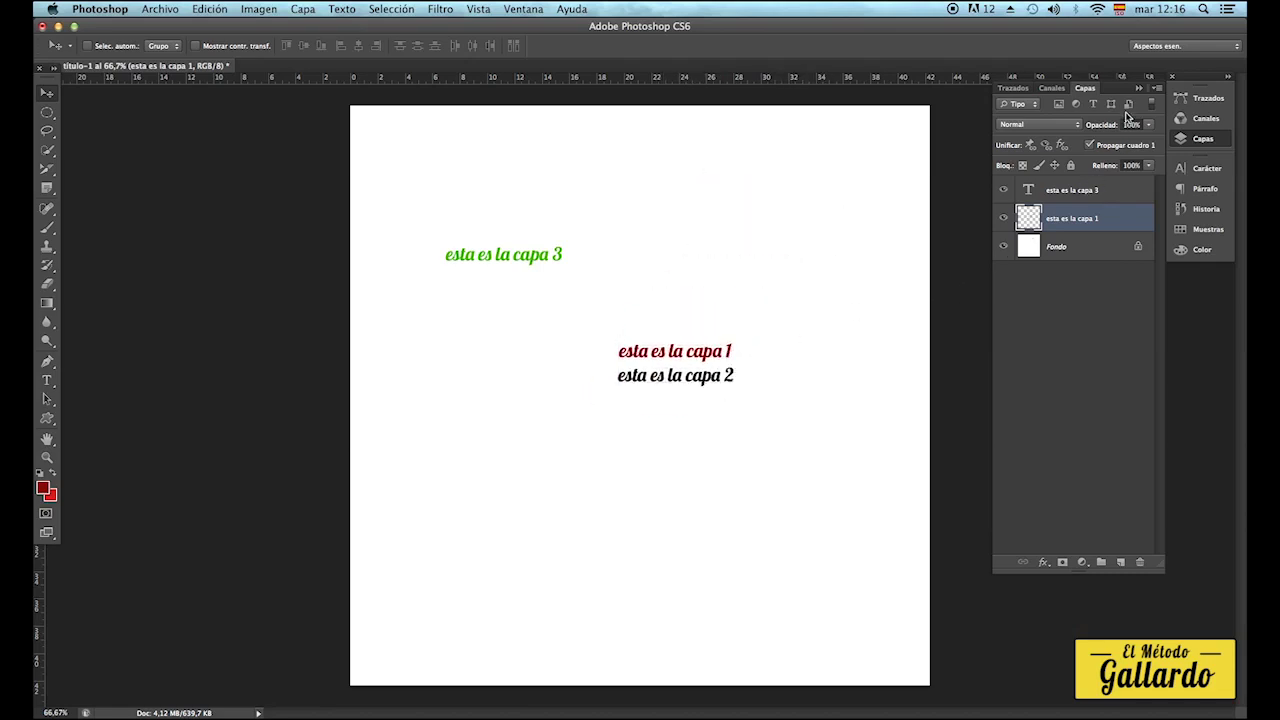
Duplicate the merged "esta es la capa 1" layer and move the copy directly below the original texts.
click(1157, 89)
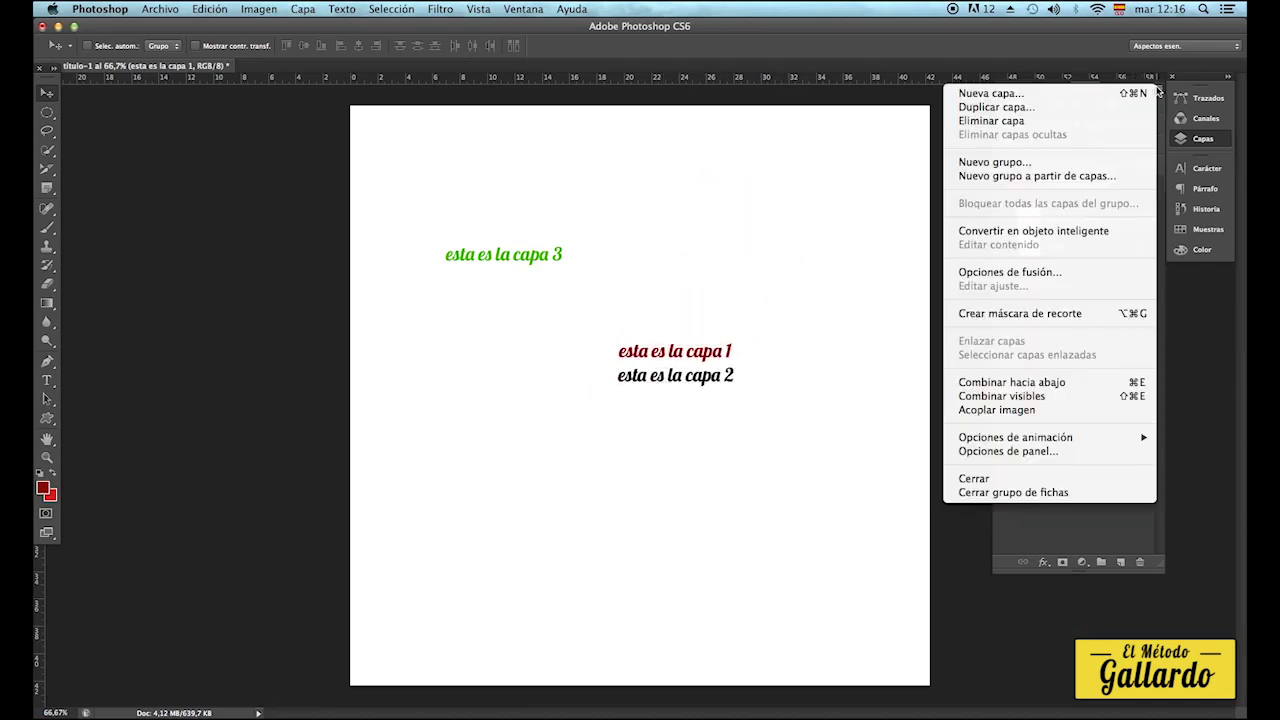
click(875, 373)
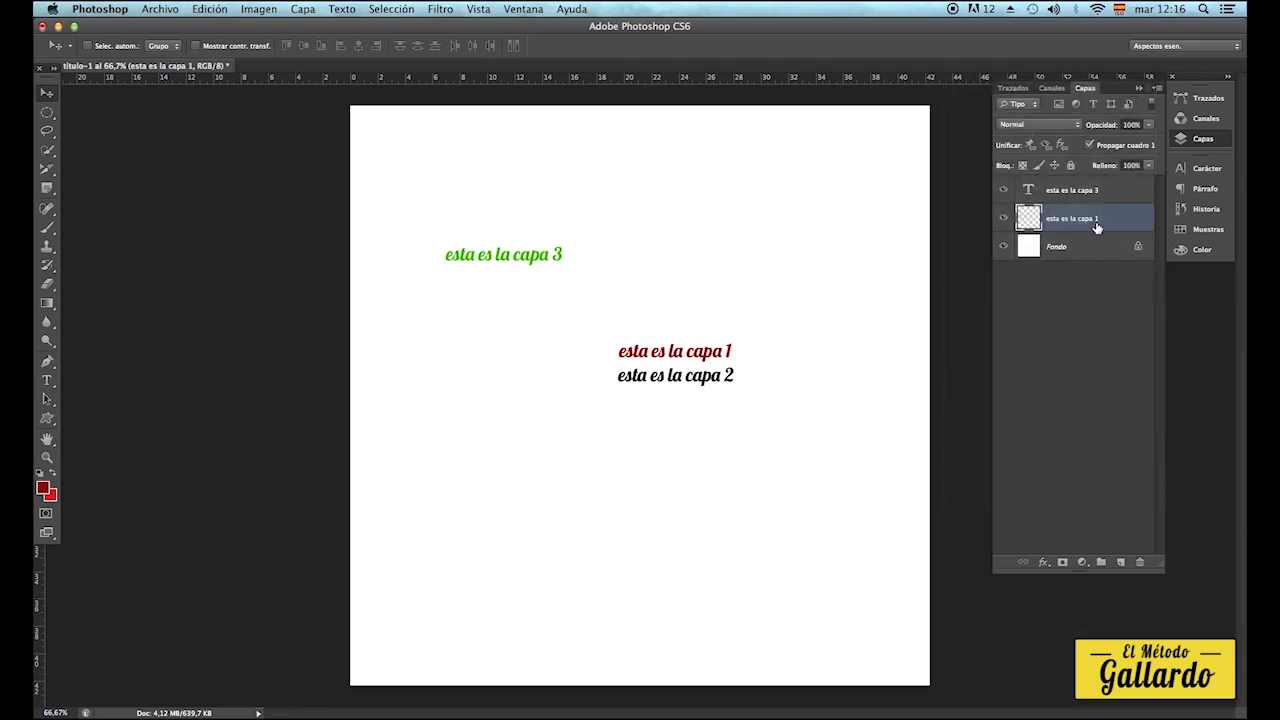
click(1157, 89)
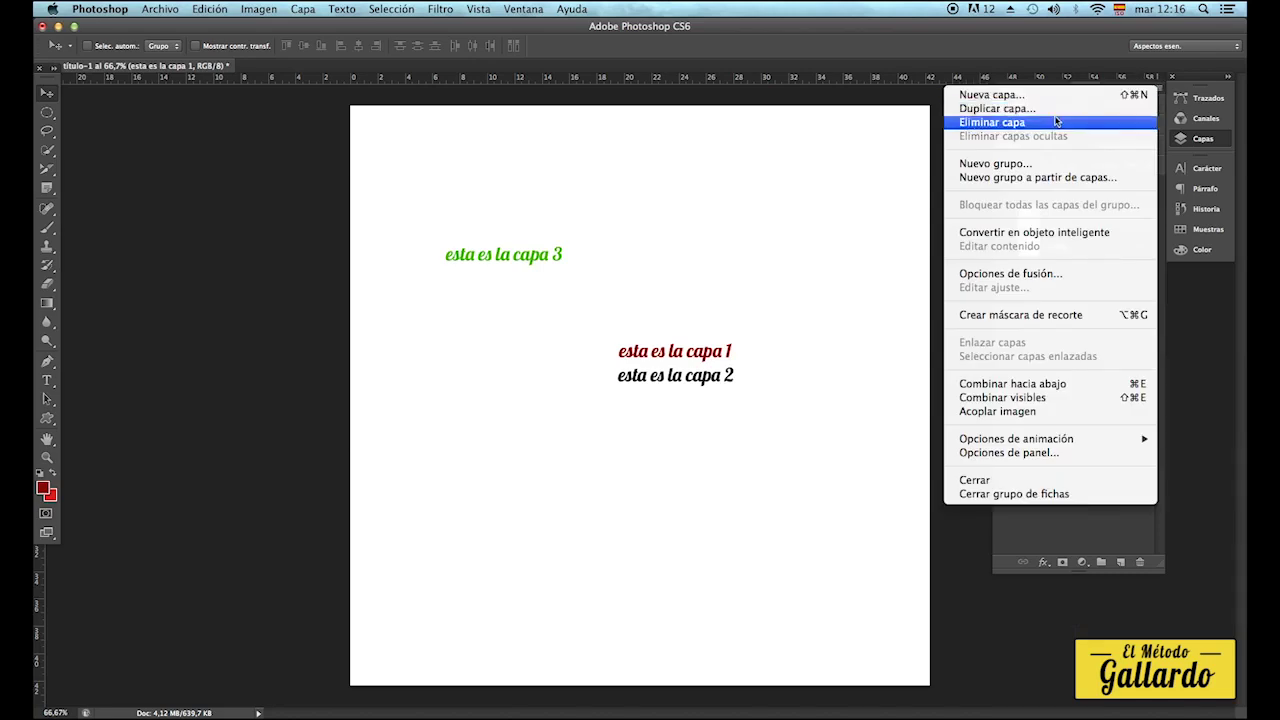
click(1005, 106)
click(790, 304)
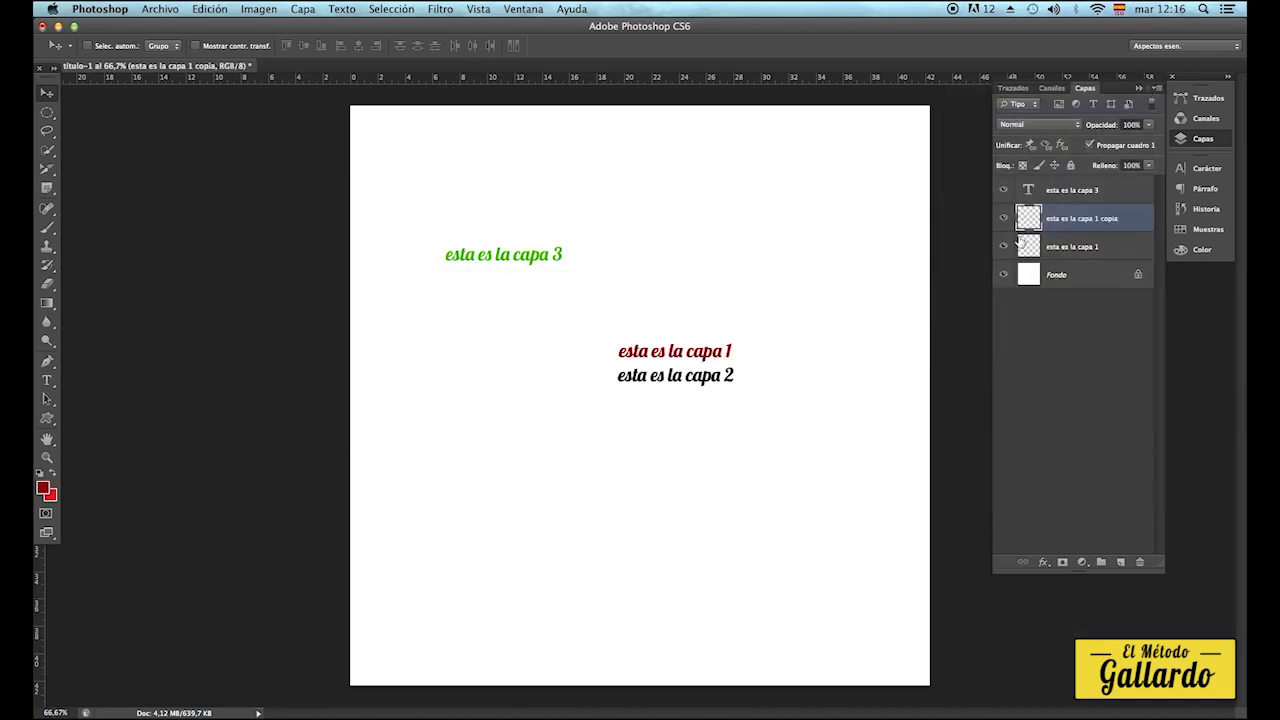
drag(719, 375, 713, 456)
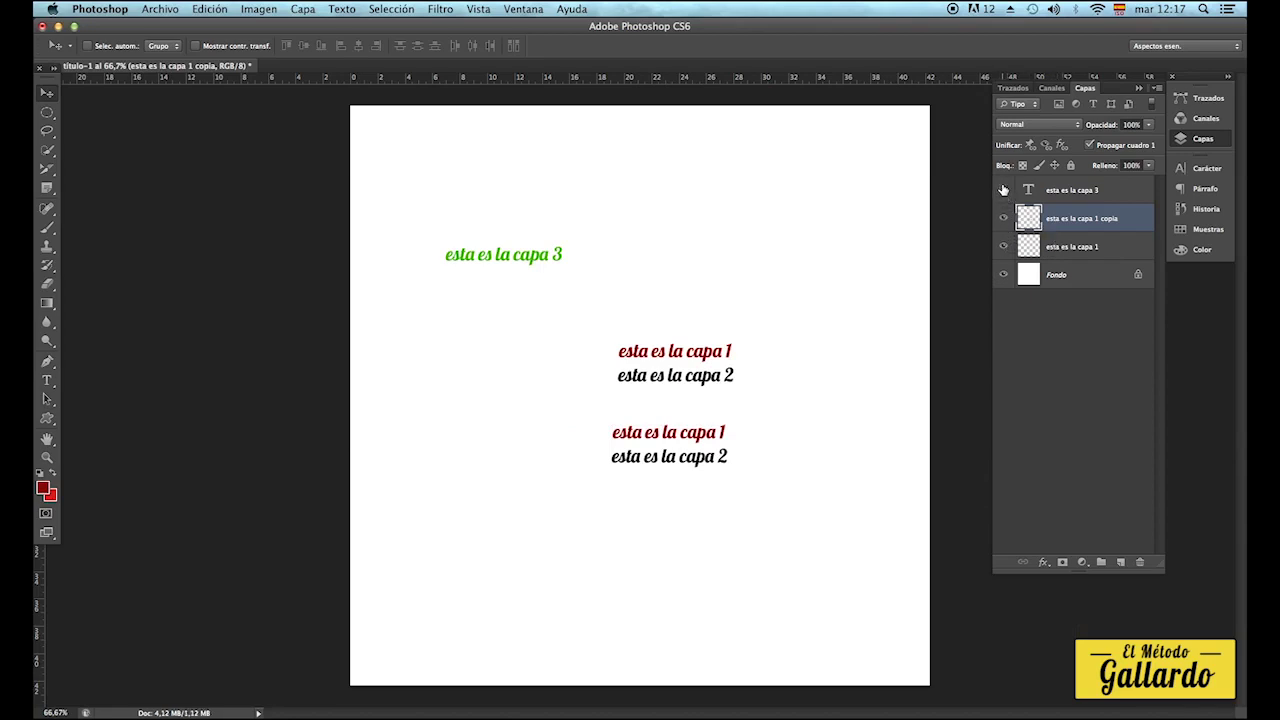
Hide the "esta es la capa 3" layer and merge all visible layers.
click(1004, 190)
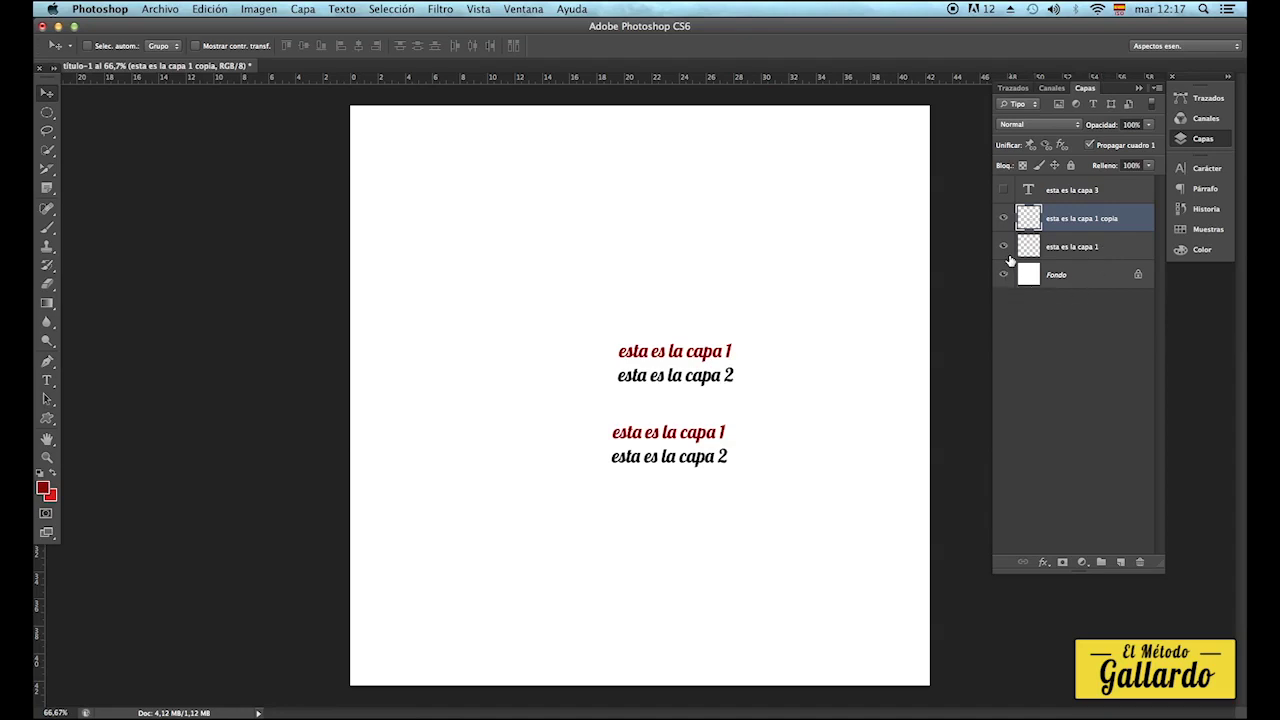
click(1157, 88)
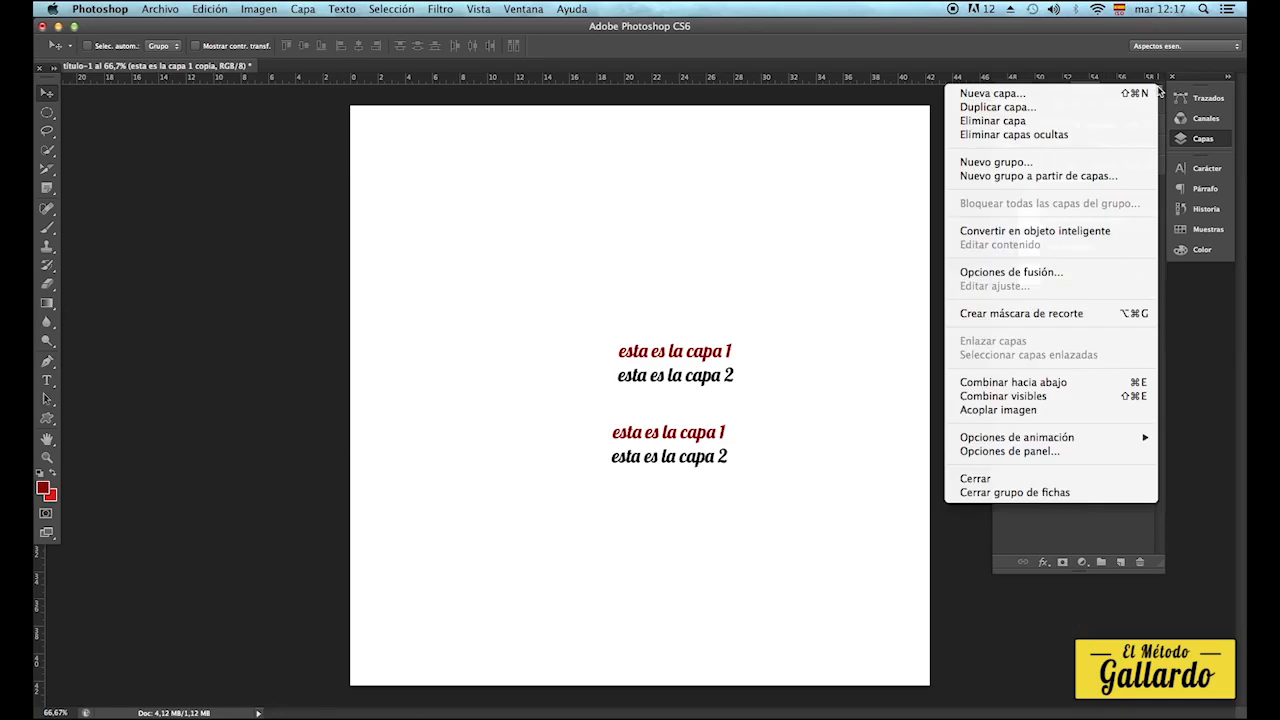
click(1064, 396)
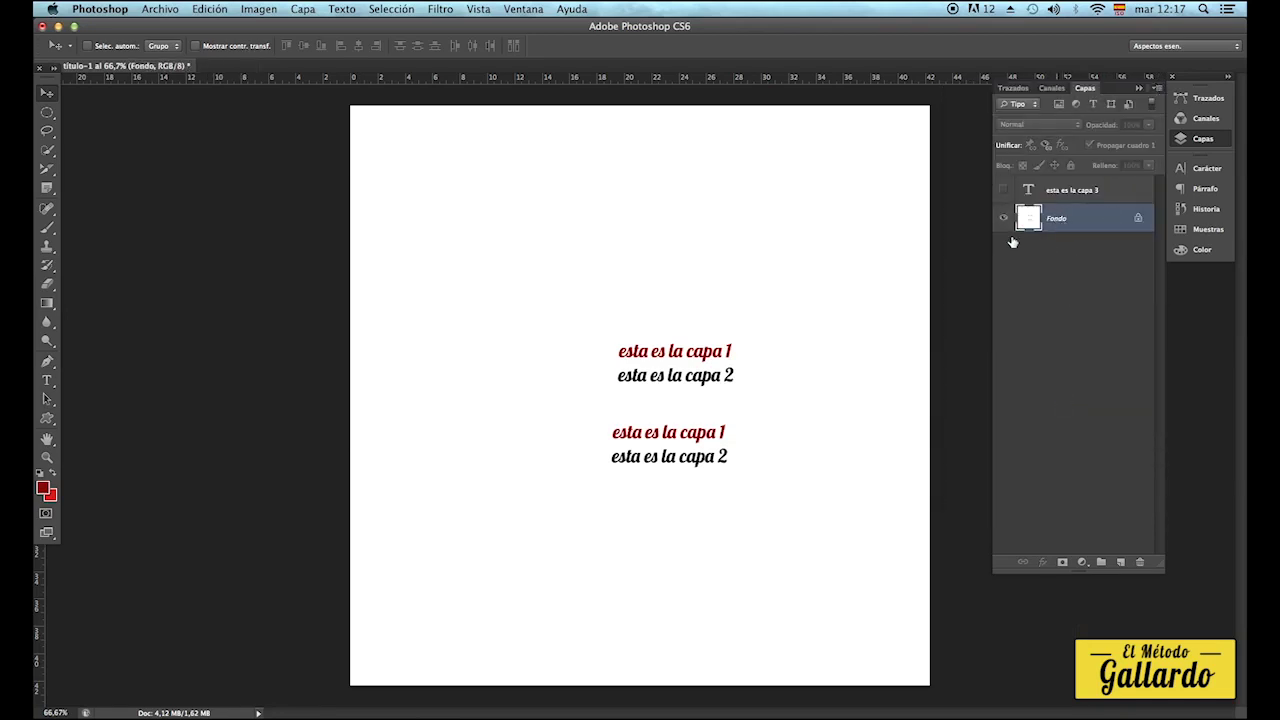
Show the "esta es la capa 3" layer again and move its text to the right, above the merged texts.
click(1050, 196)
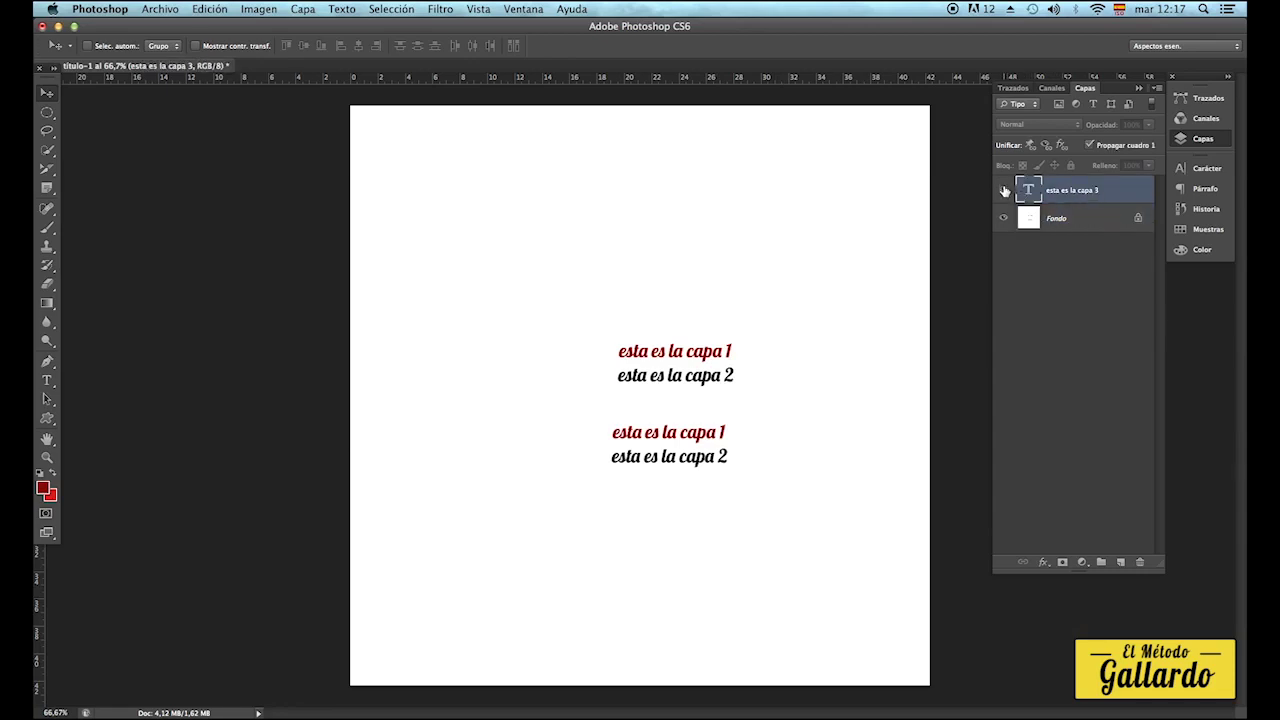
click(1005, 191)
drag(580, 249, 836, 214)
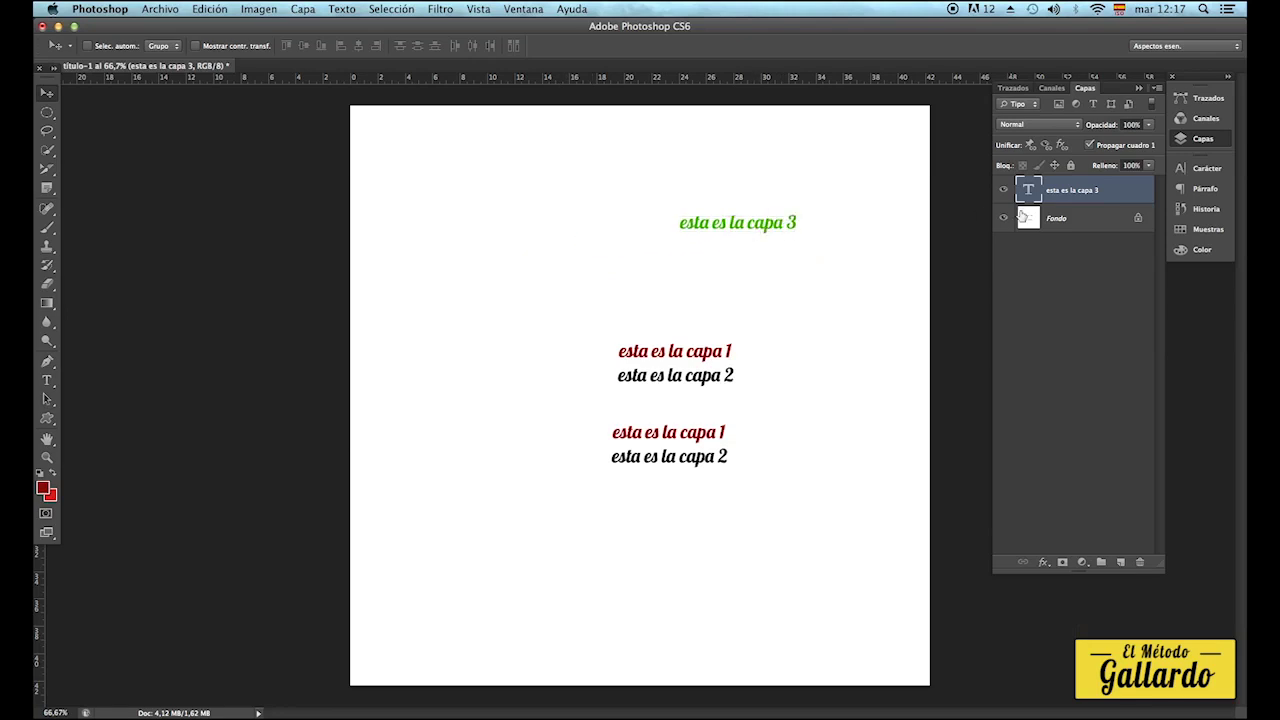
Try to move the merged texts on the locked "Fondo" layer up and to the left.
click(1099, 228)
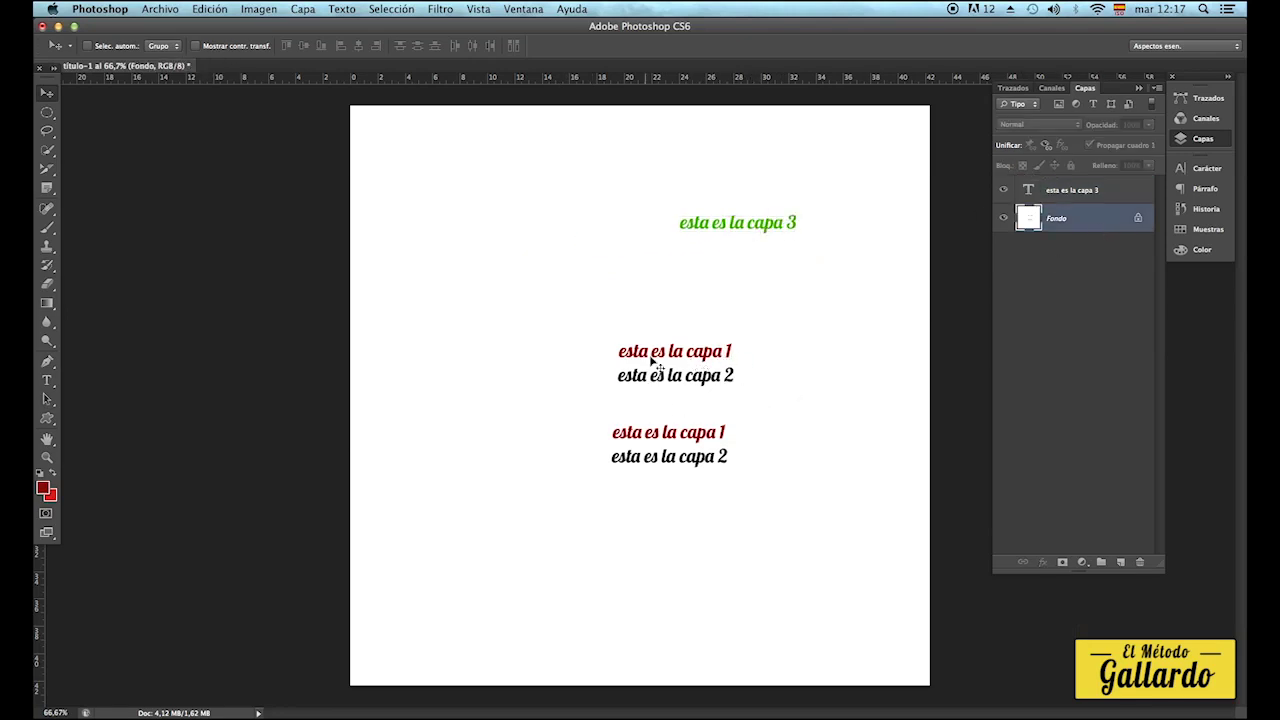
drag(749, 434, 543, 365)
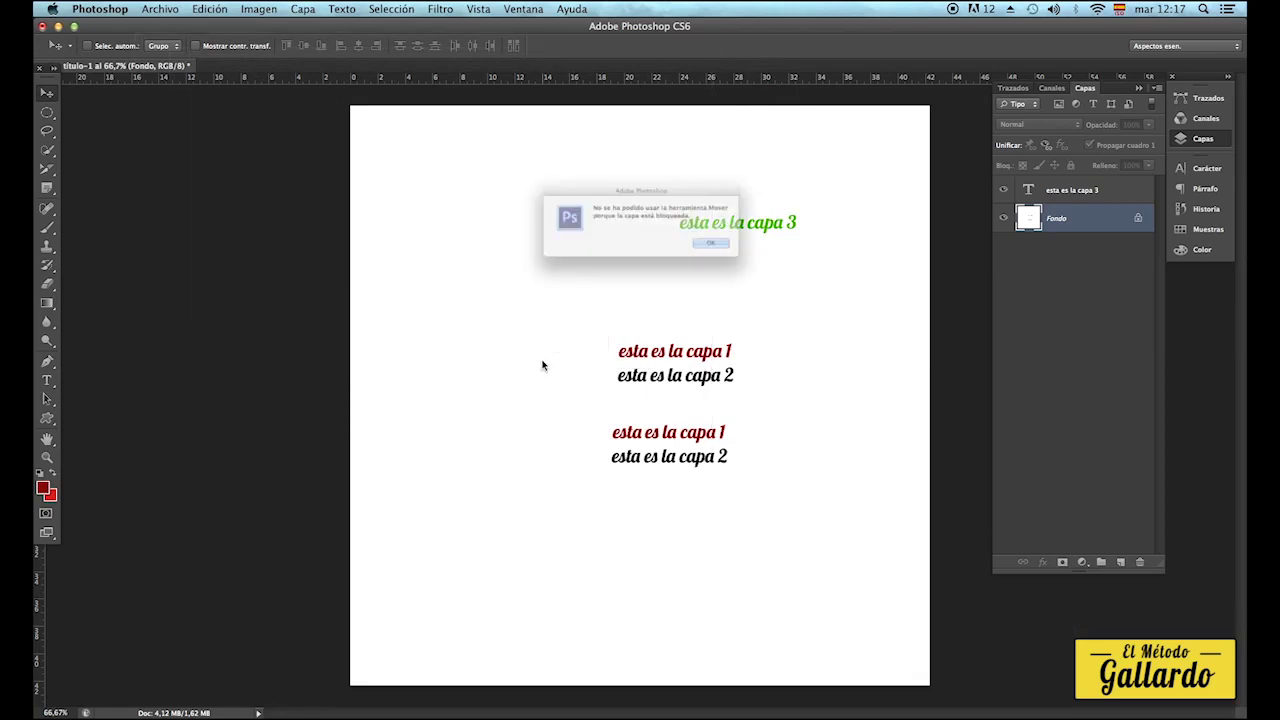
click(746, 254)
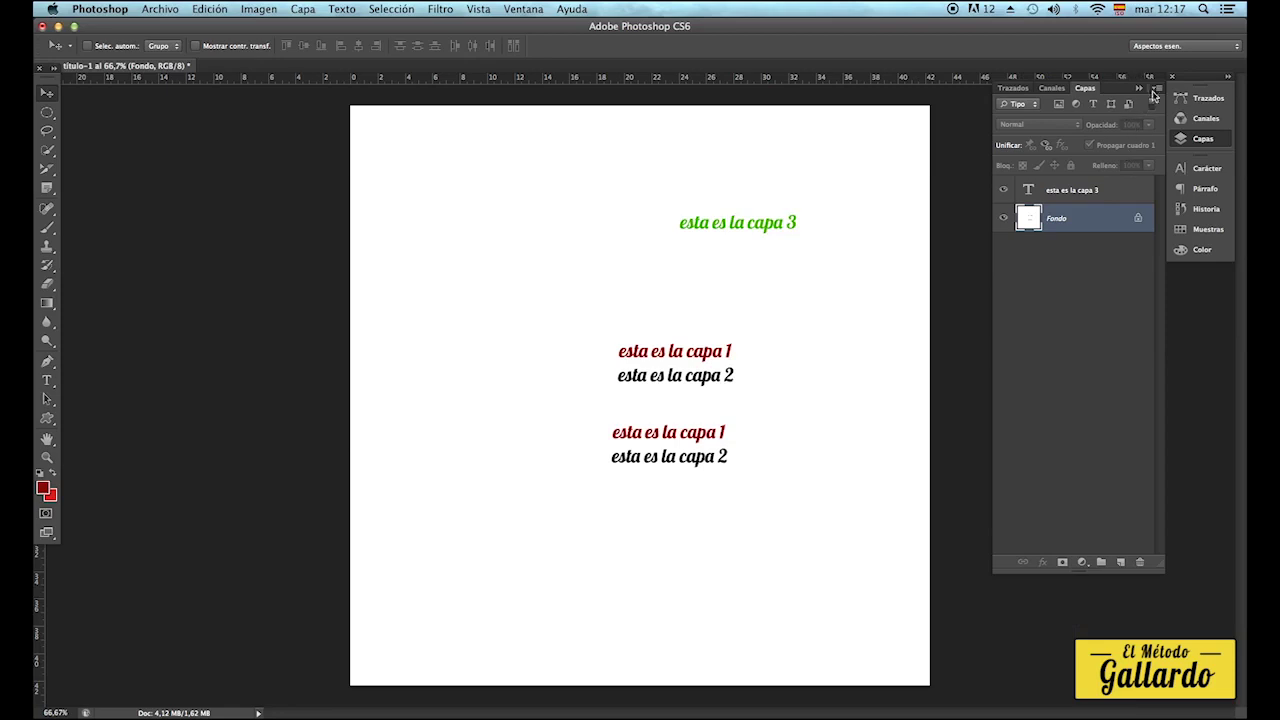
Duplicate the "esta es la capa 3" text layer three times within the same document, keeping the suggested copy names.
click(1157, 88)
click(1087, 548)
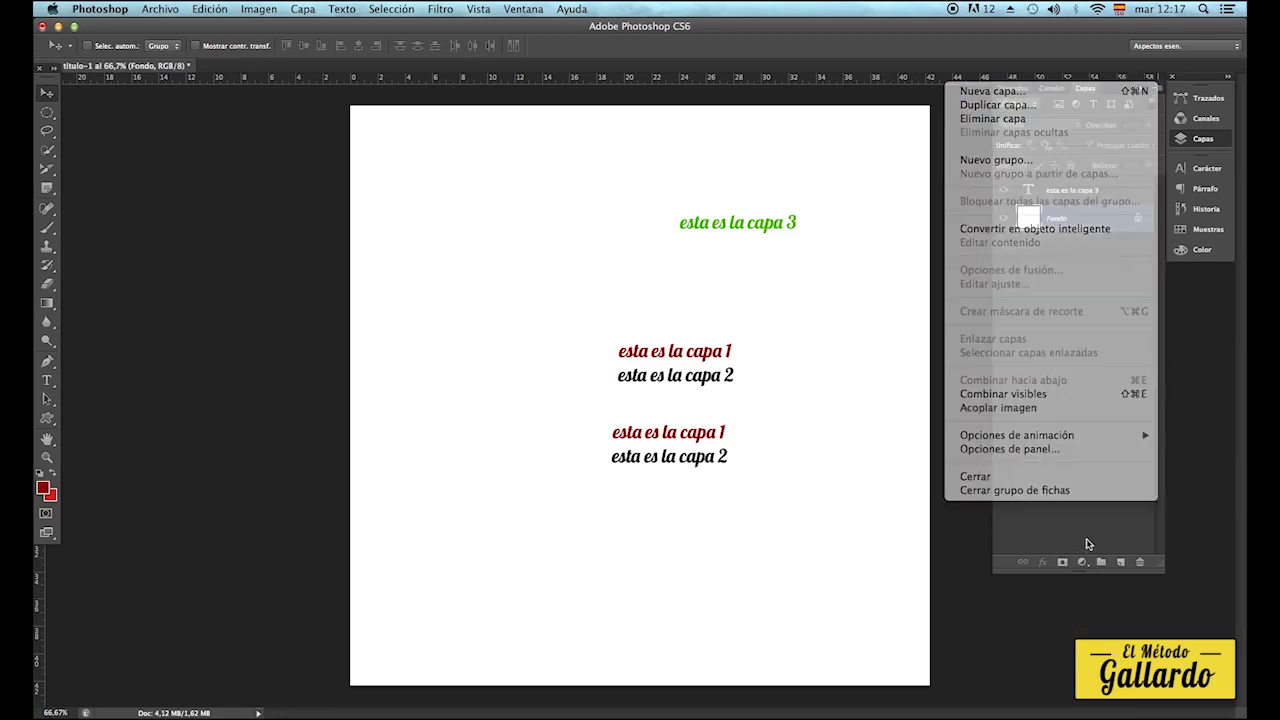
click(1103, 192)
click(1155, 89)
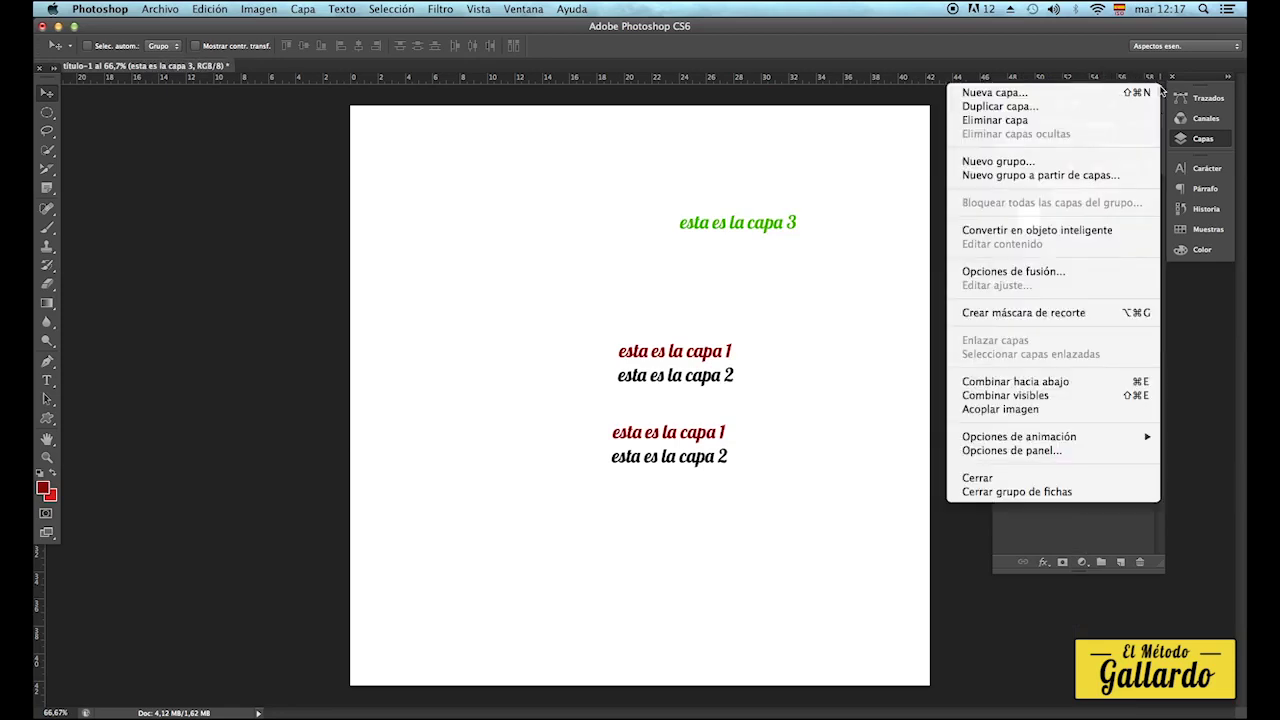
click(1008, 107)
click(789, 303)
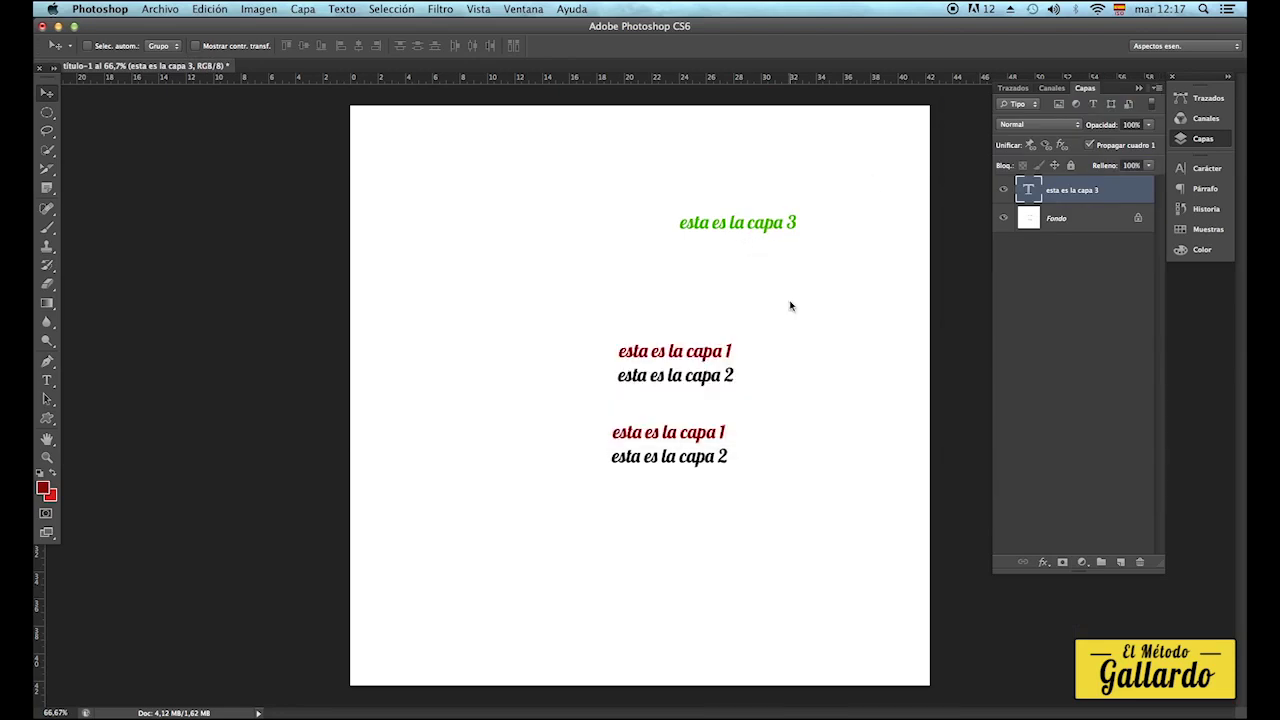
click(1157, 88)
click(1077, 109)
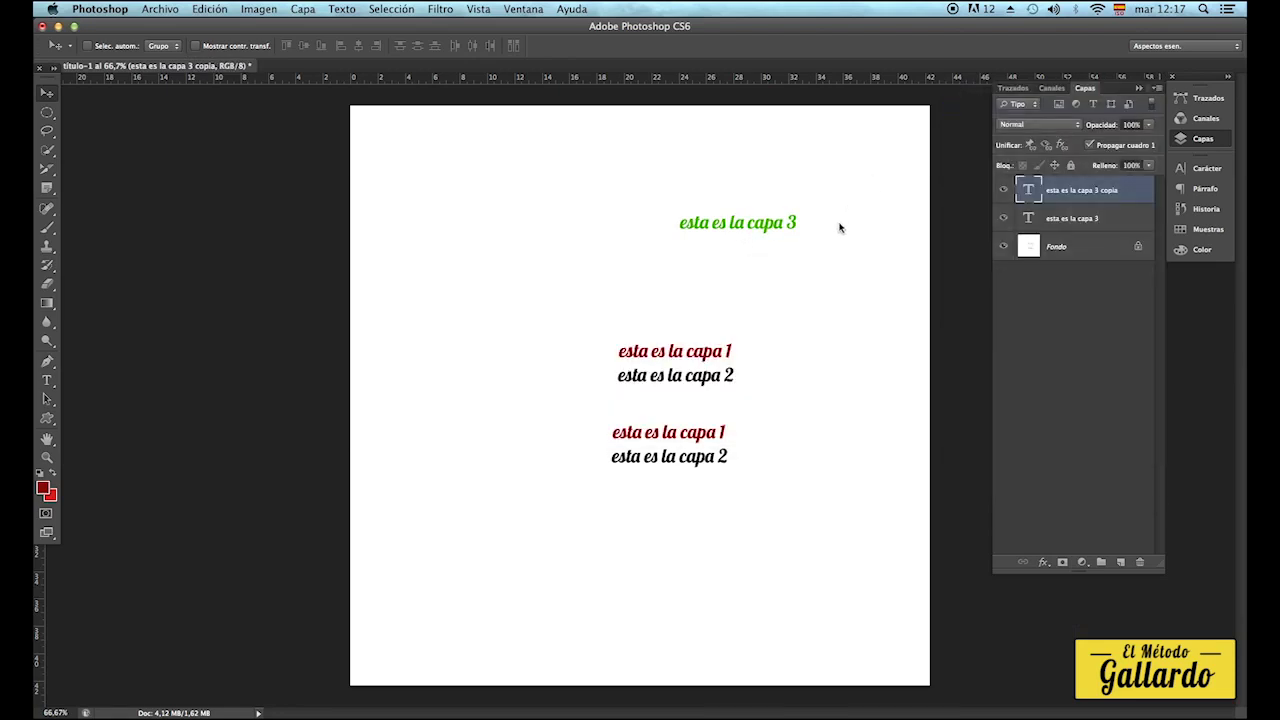
click(805, 301)
click(1157, 89)
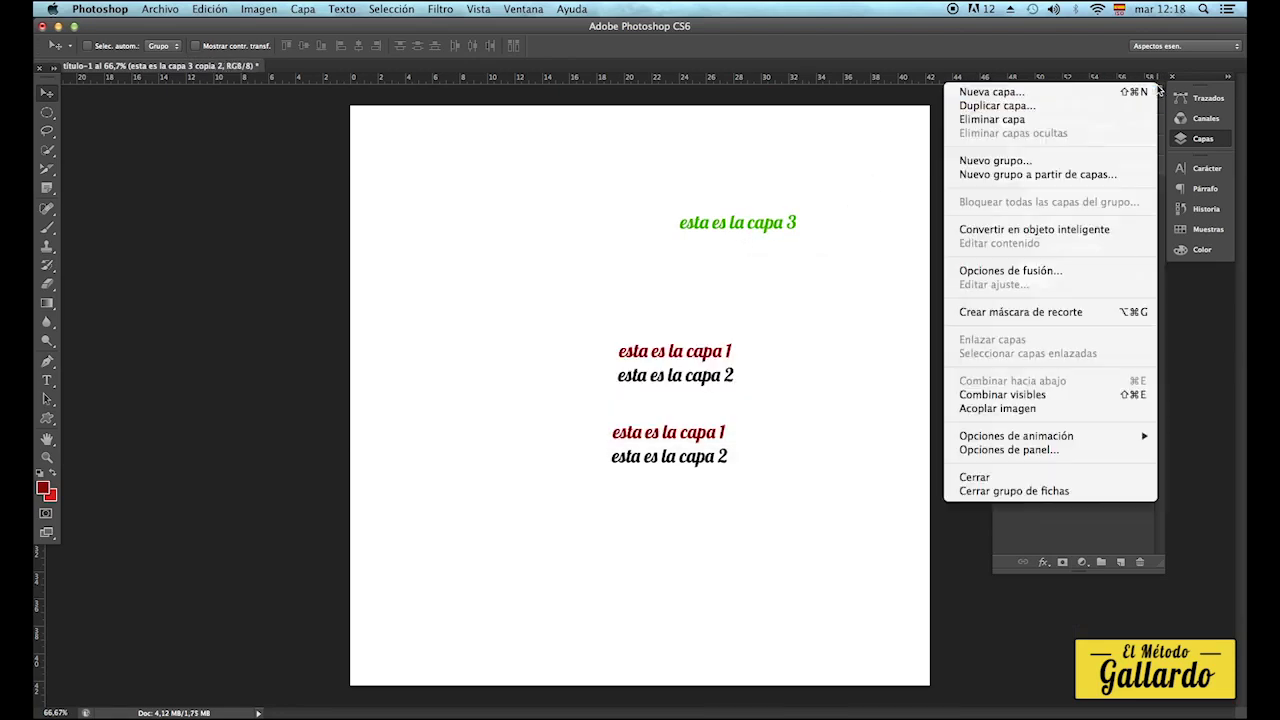
click(1058, 107)
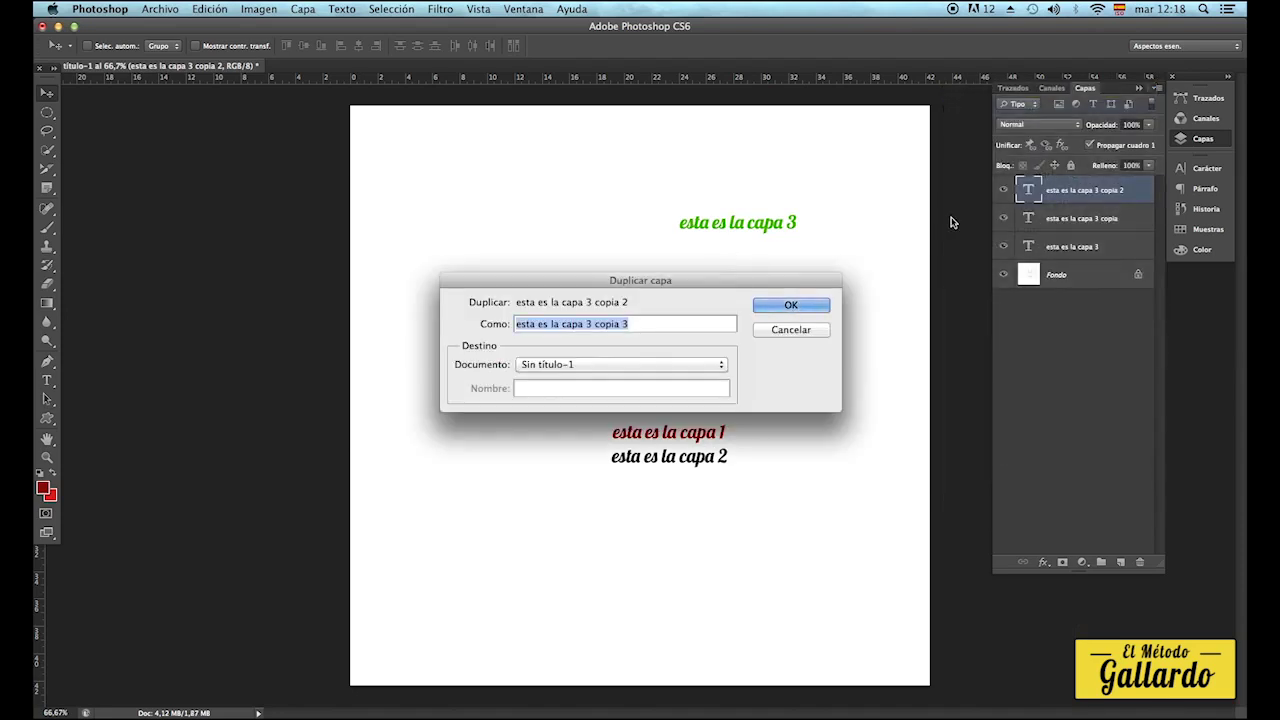
click(789, 305)
Spread the four green "esta es la capa 3" texts into a rough two-by-two arrangement above the merged texts.
drag(708, 232, 465, 185)
click(1073, 220)
drag(795, 228, 551, 290)
click(1060, 248)
drag(797, 230, 825, 186)
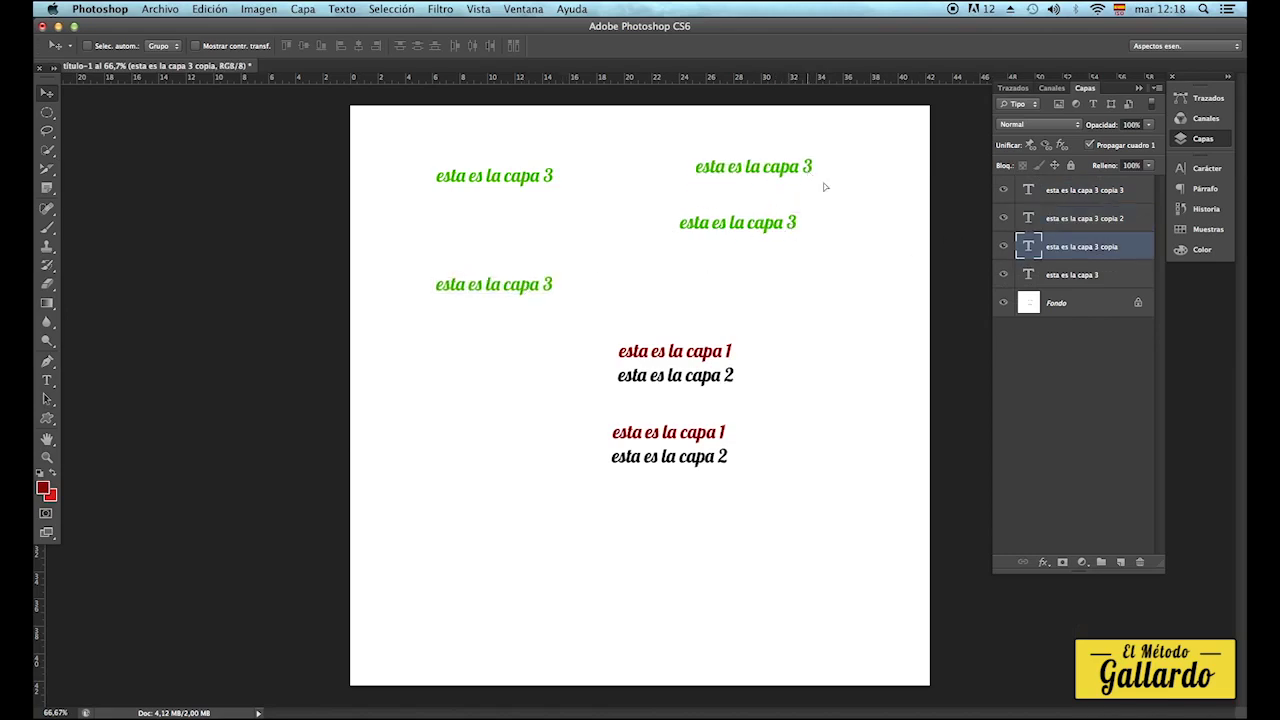
click(1097, 277)
drag(777, 232, 819, 280)
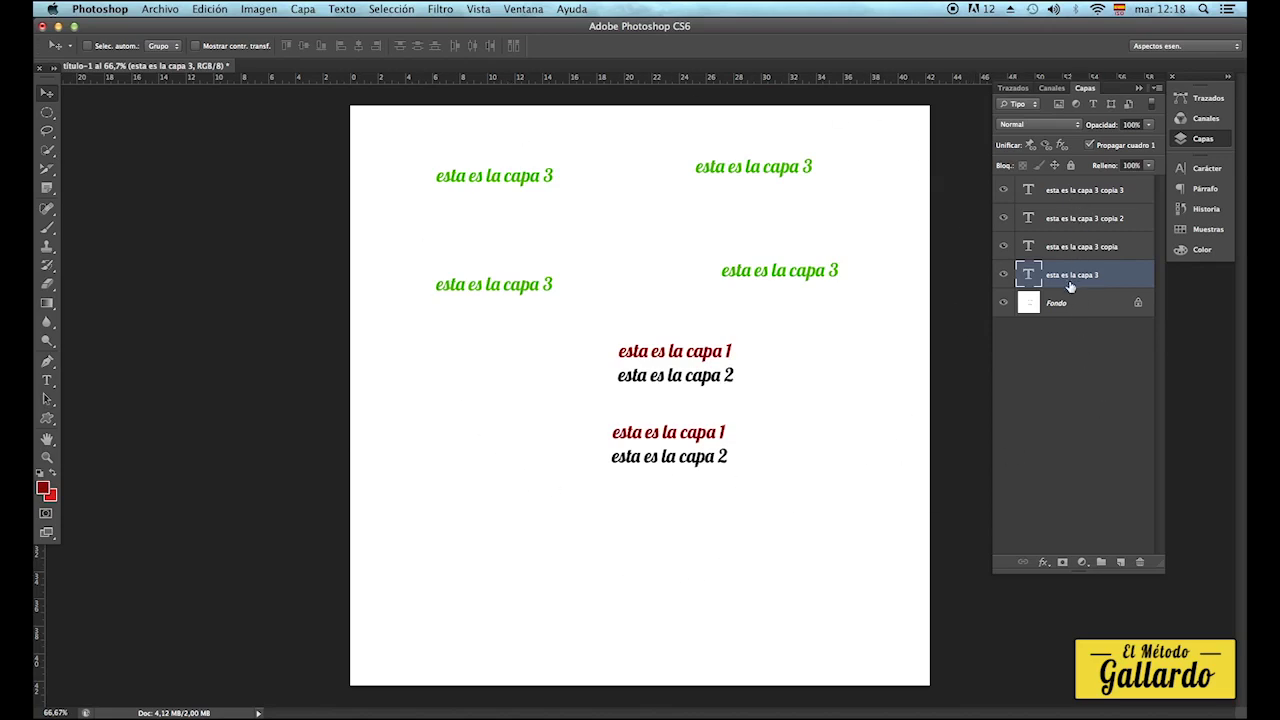
Flatten the image and examine the file formats and layer option offered for saving it, without saving.
click(1156, 91)
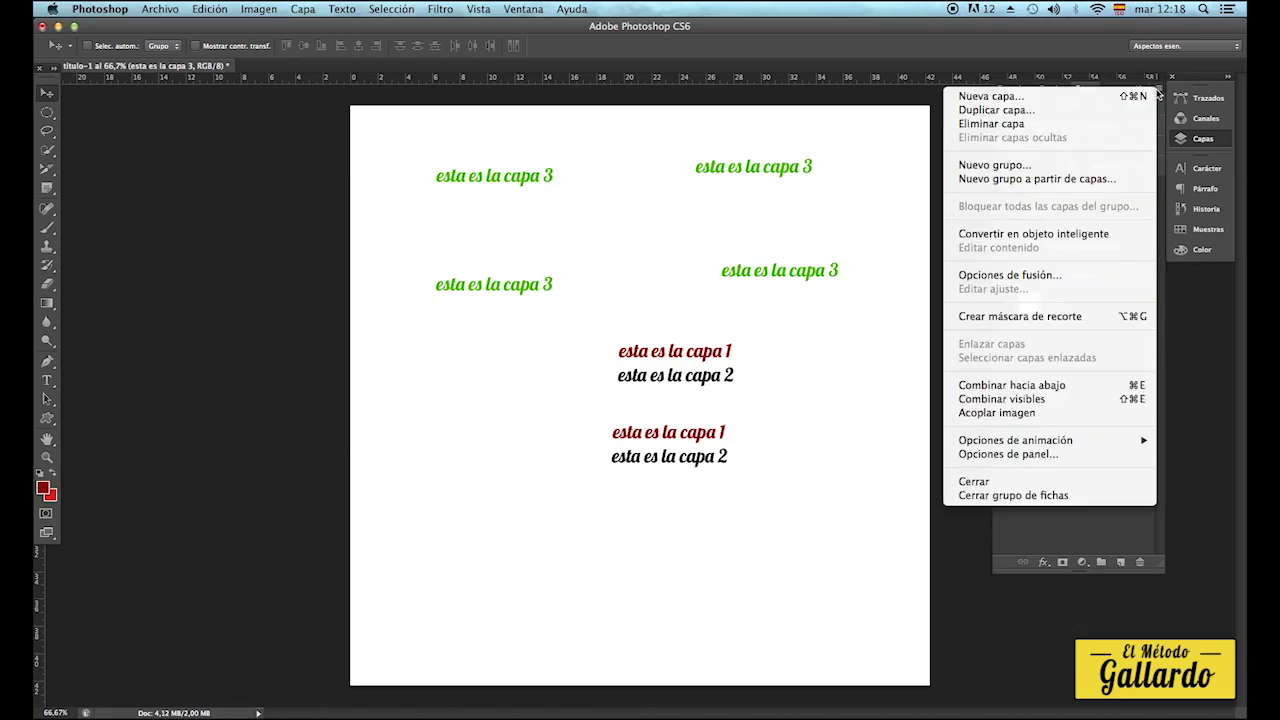
click(1046, 419)
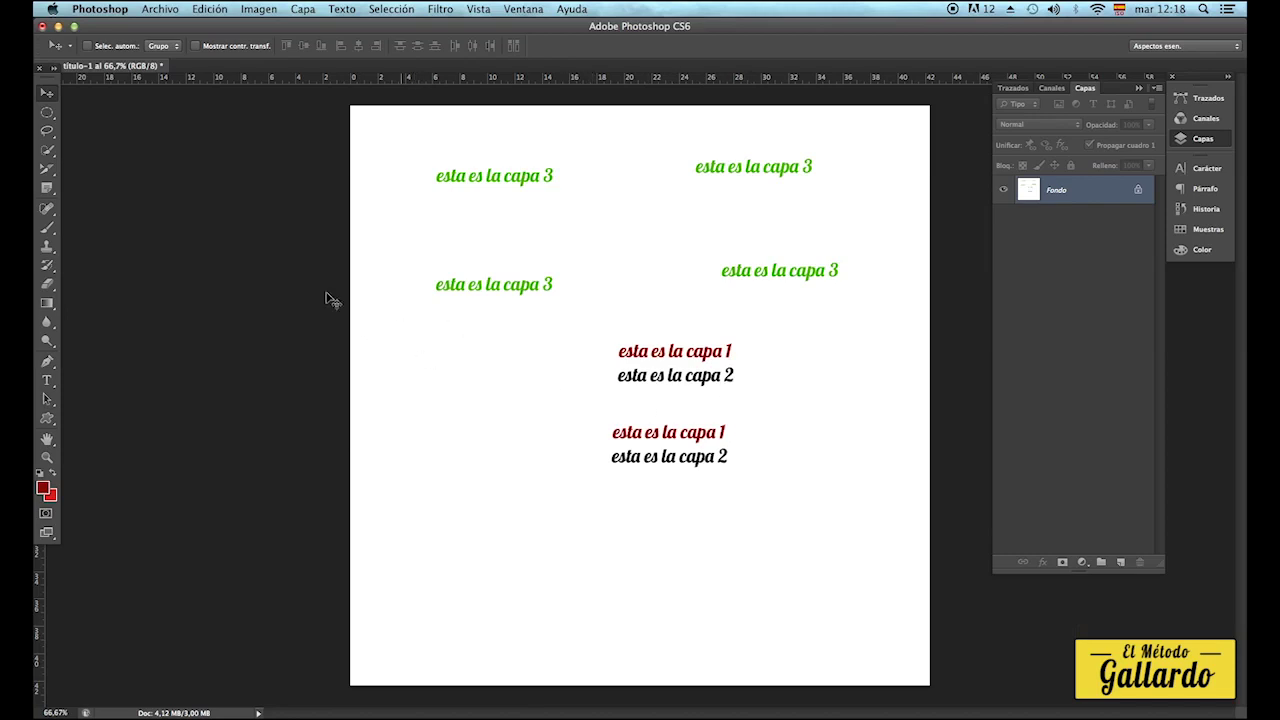
click(160, 9)
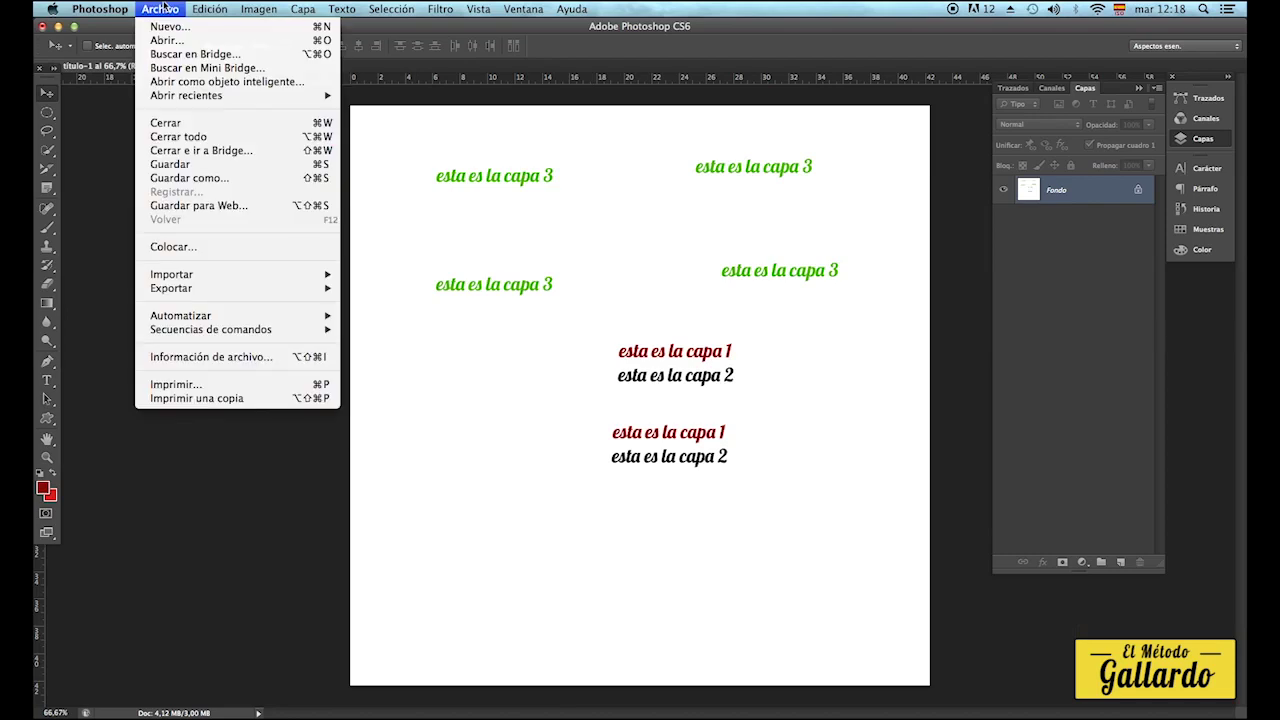
click(208, 178)
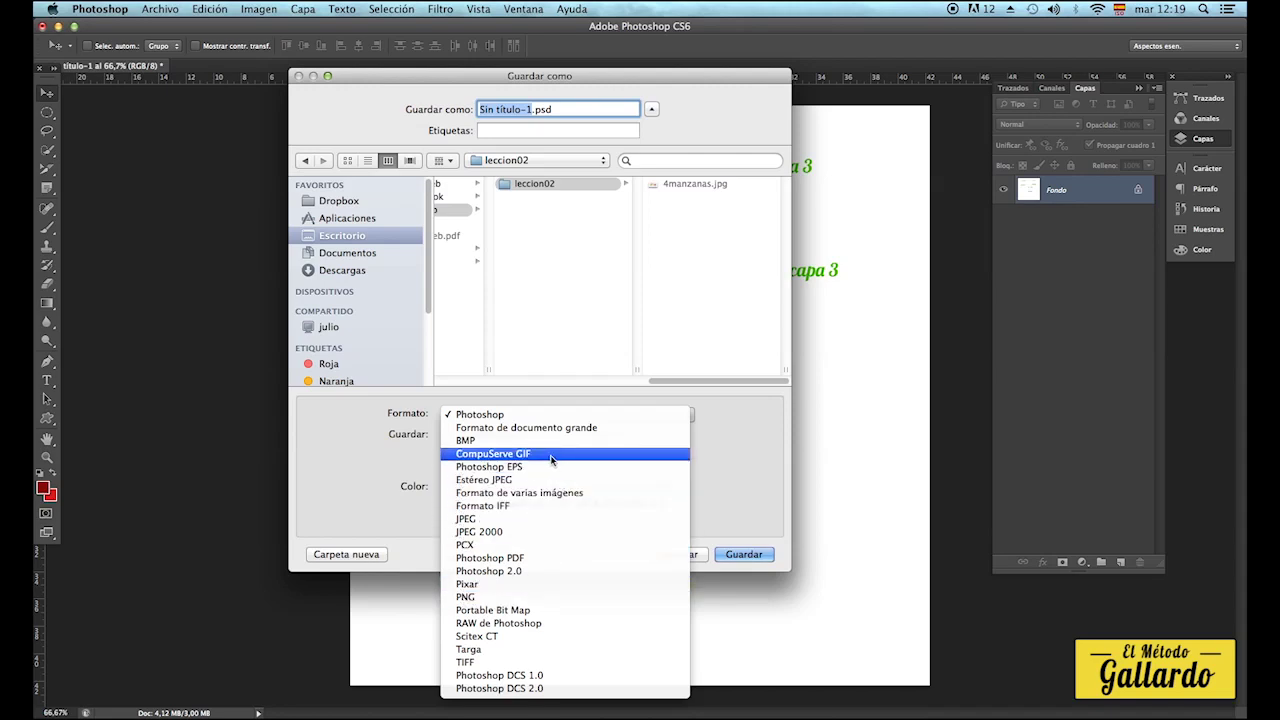
click(722, 453)
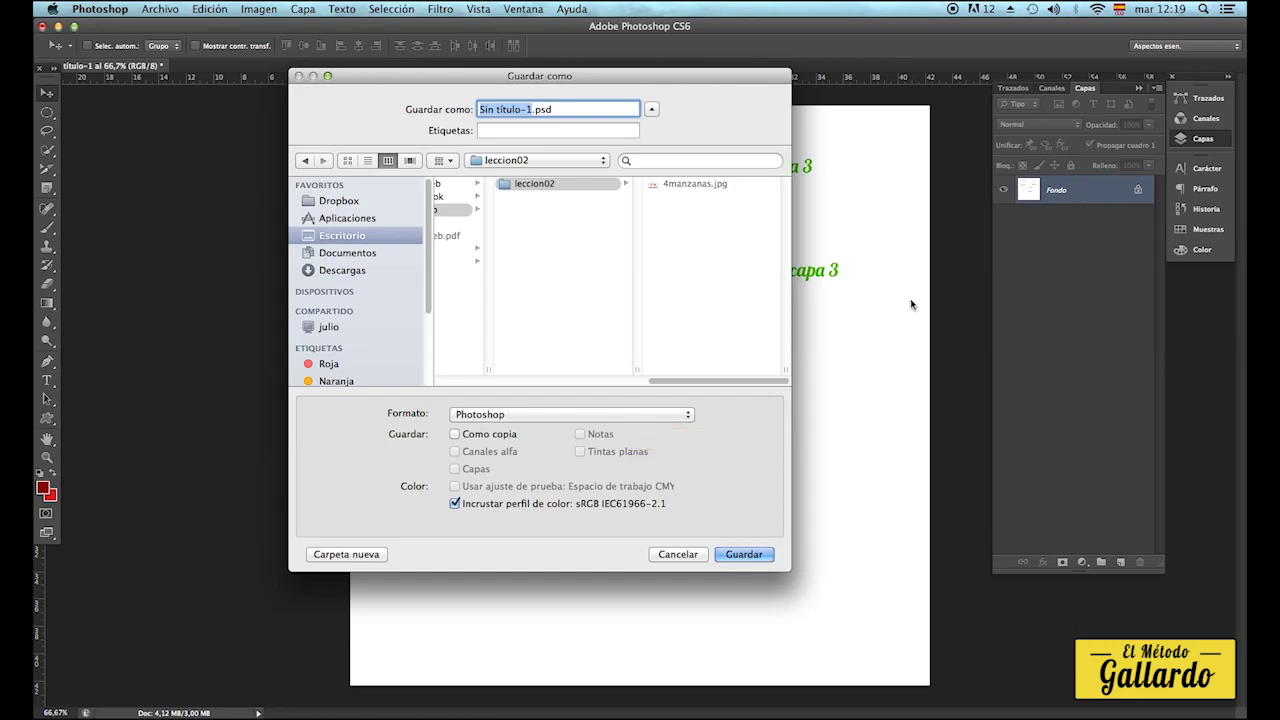
click(676, 416)
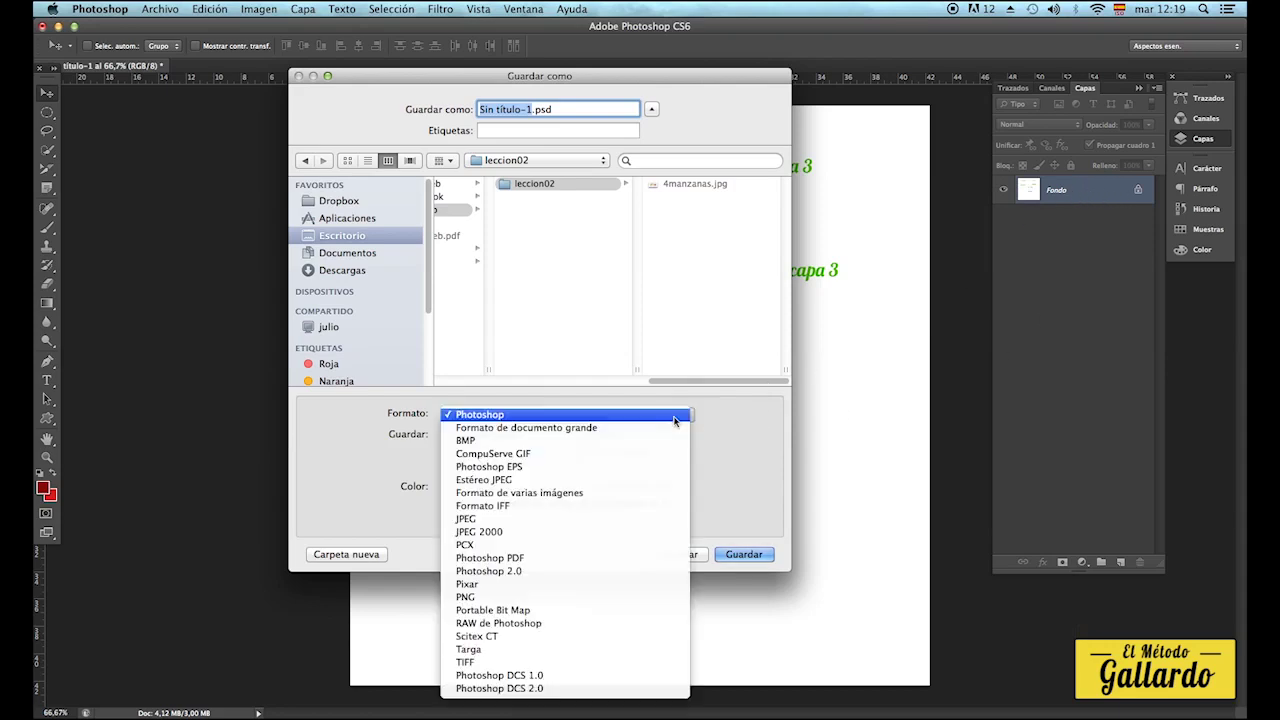
click(711, 428)
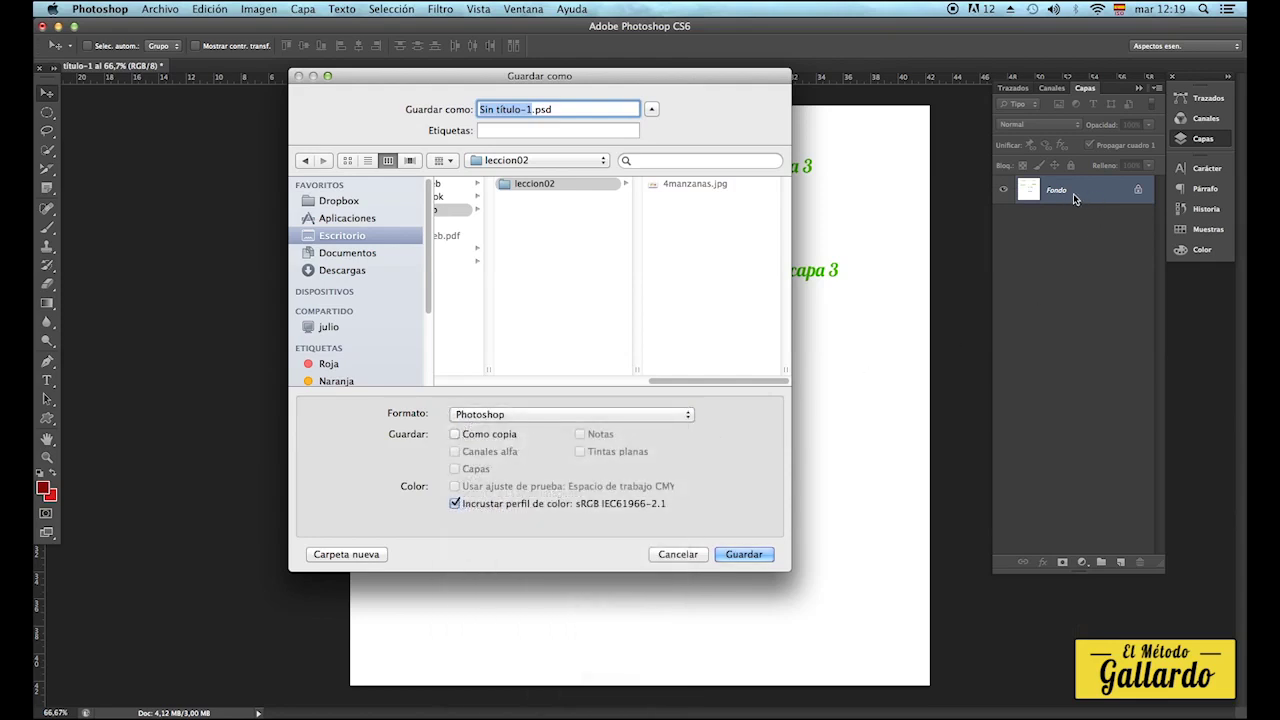
click(679, 555)
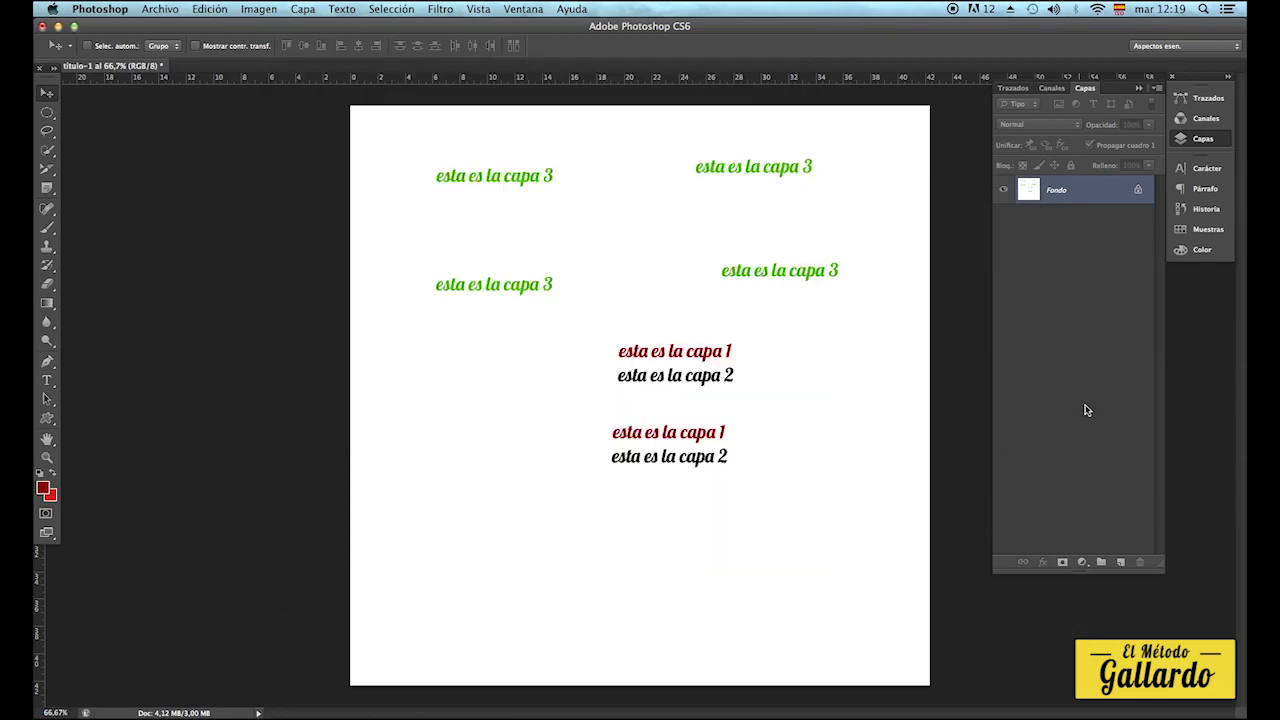
Undo the flattening of the image.
click(212, 10)
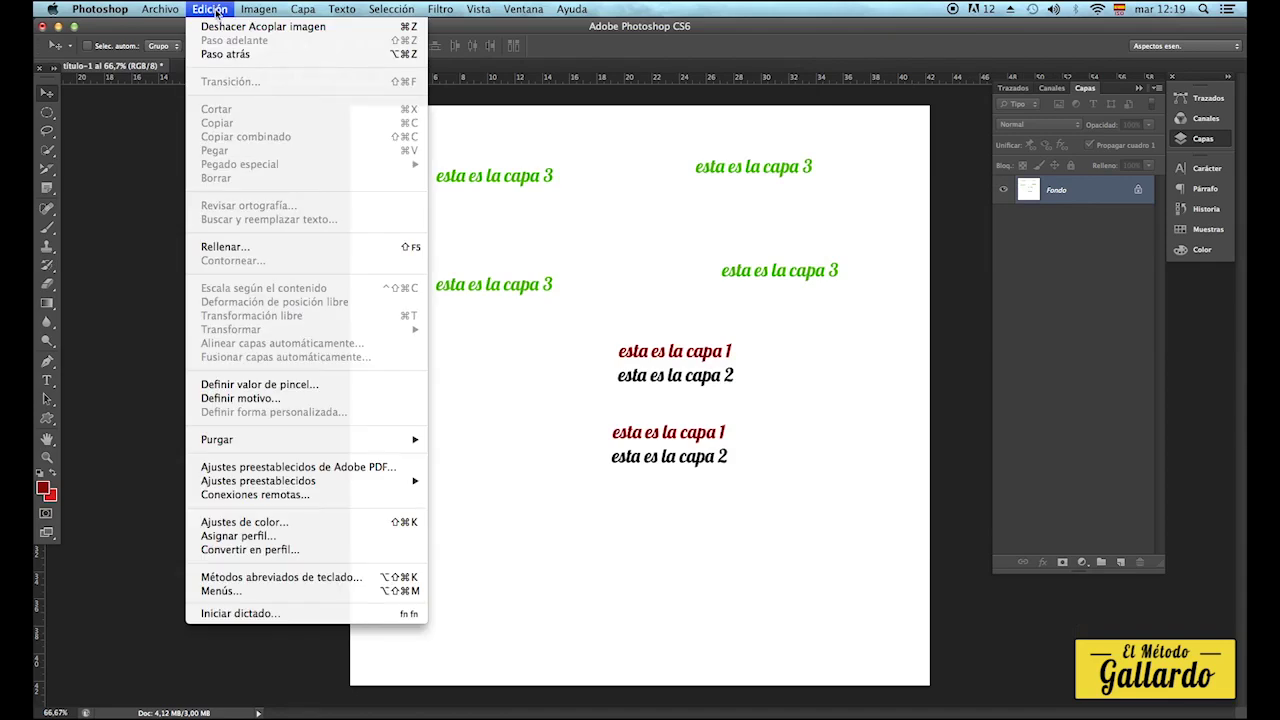
click(222, 26)
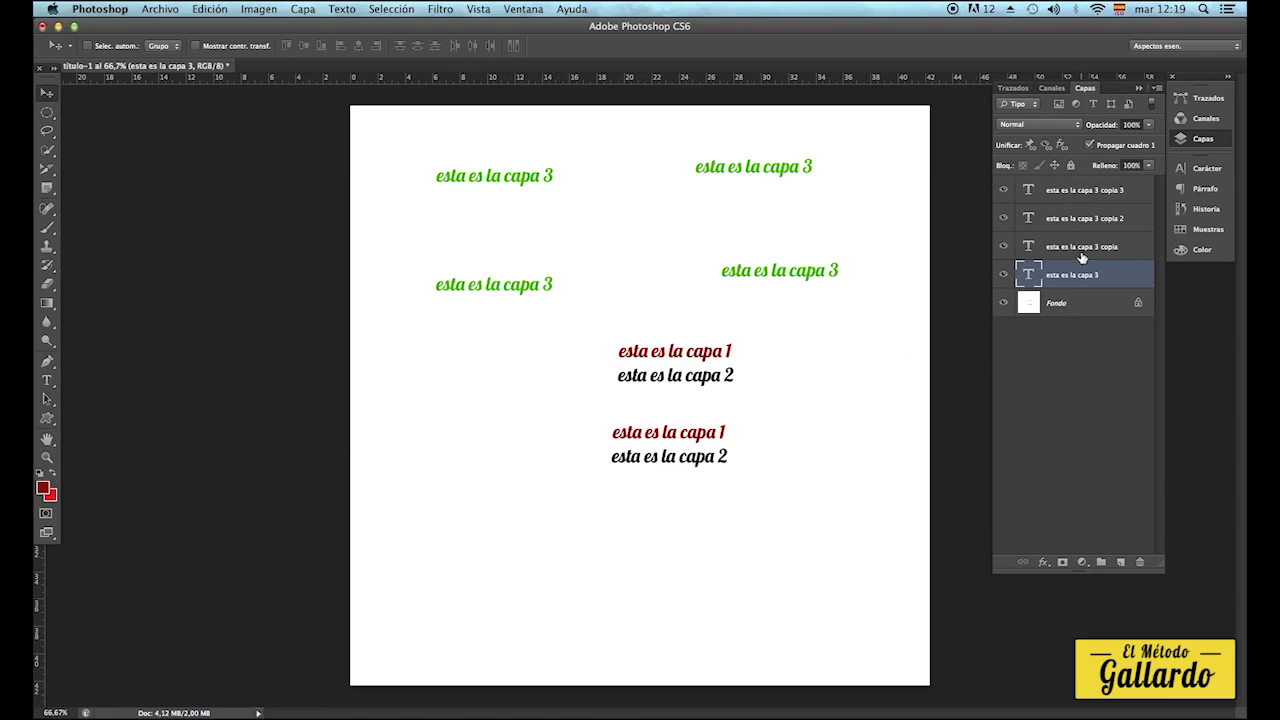
Save the layered document in Photoshop format as "practica de capas editables.psd" in the leccion02 folder, with Capas included.
click(170, 9)
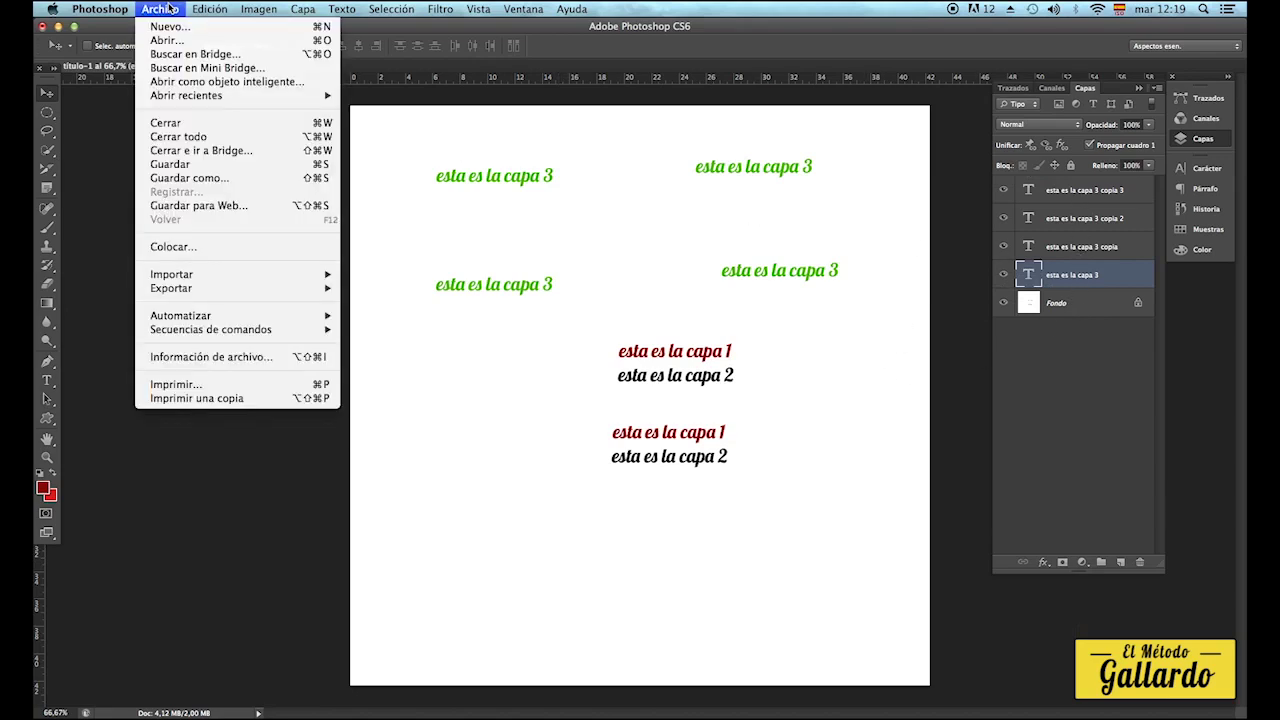
click(207, 180)
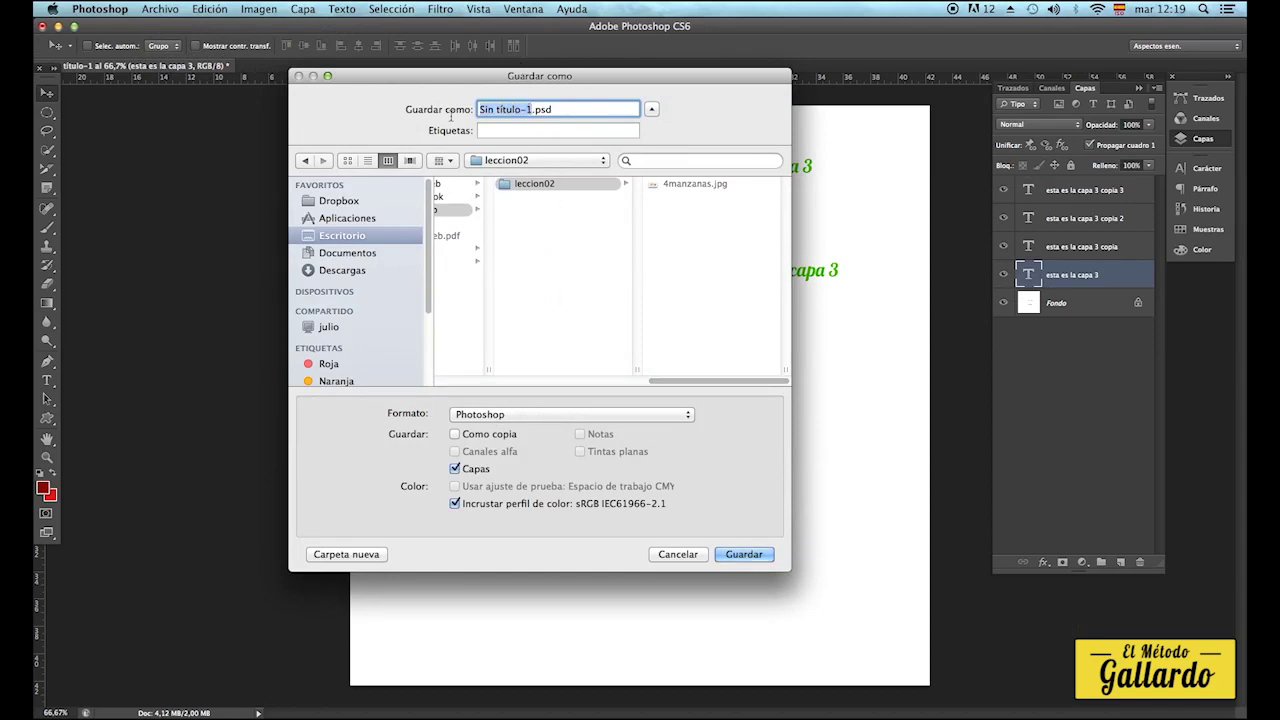
text(practica de capas)
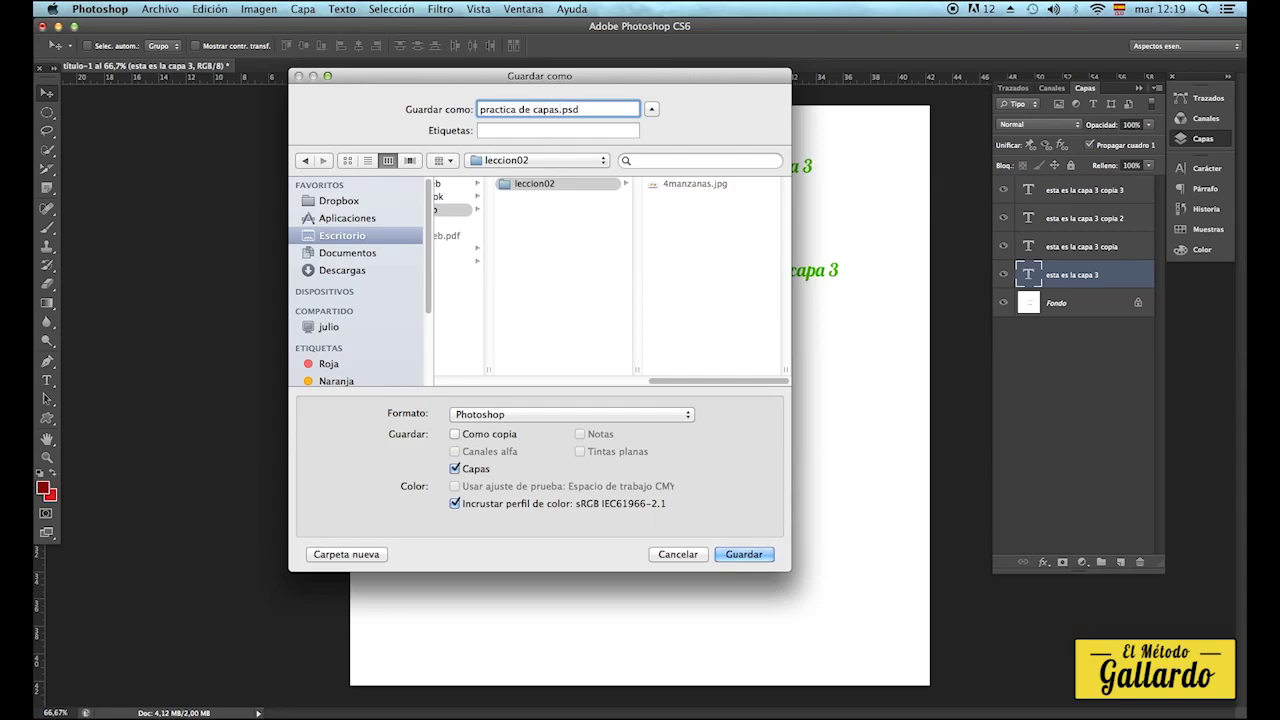
text( editables)
click(744, 554)
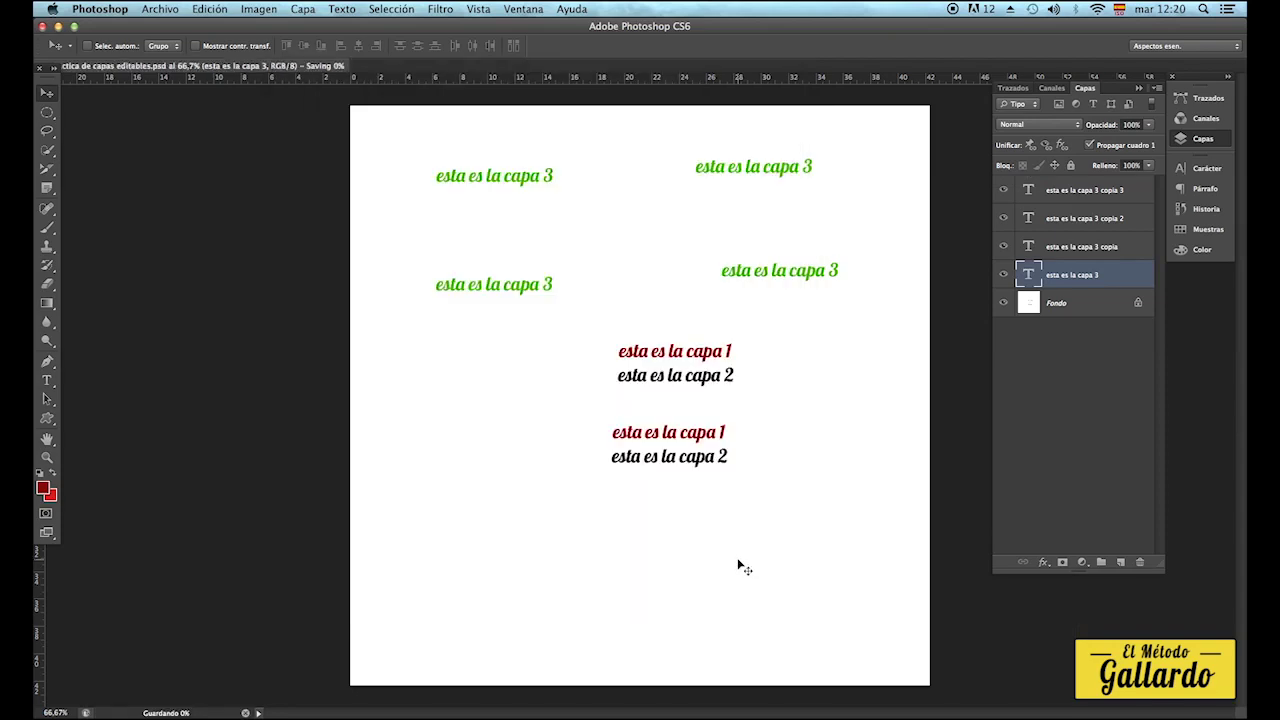
Close the document and reopen "practica de capas editables.psd" from the leccion02 folder.
drag(36, 80, 70, 118)
click(40, 66)
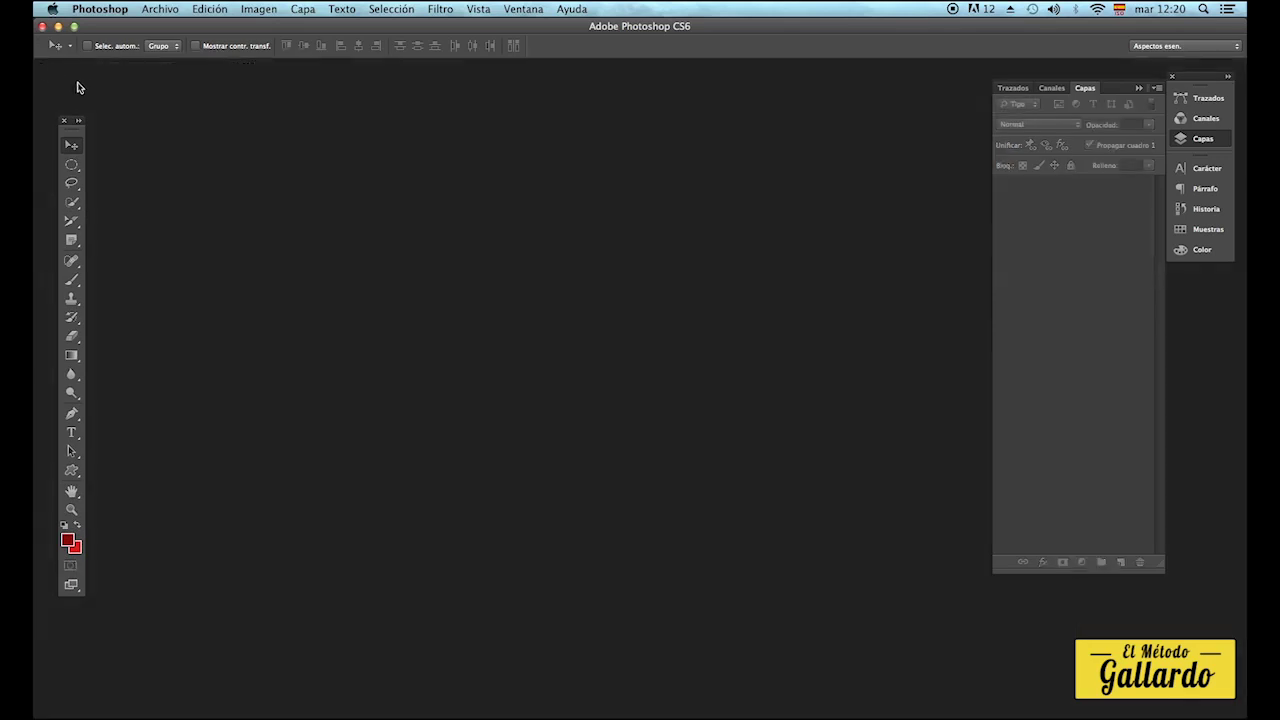
click(160, 9)
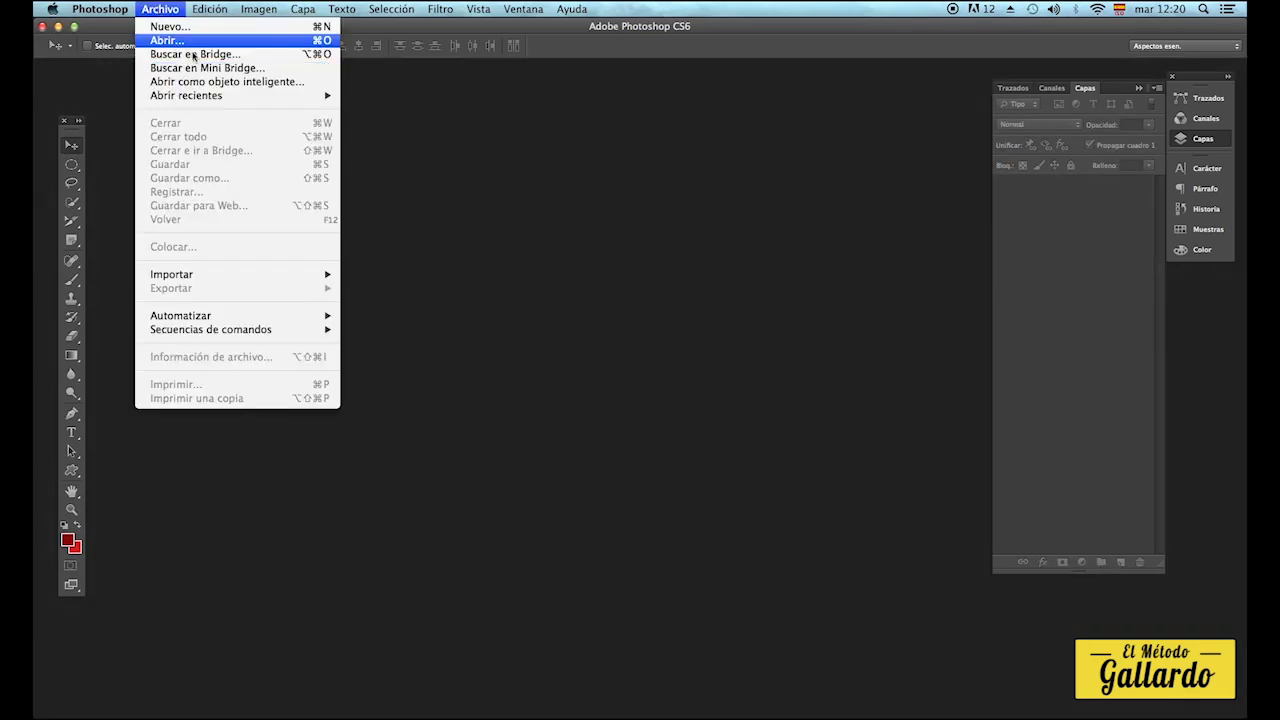
click(168, 41)
click(555, 105)
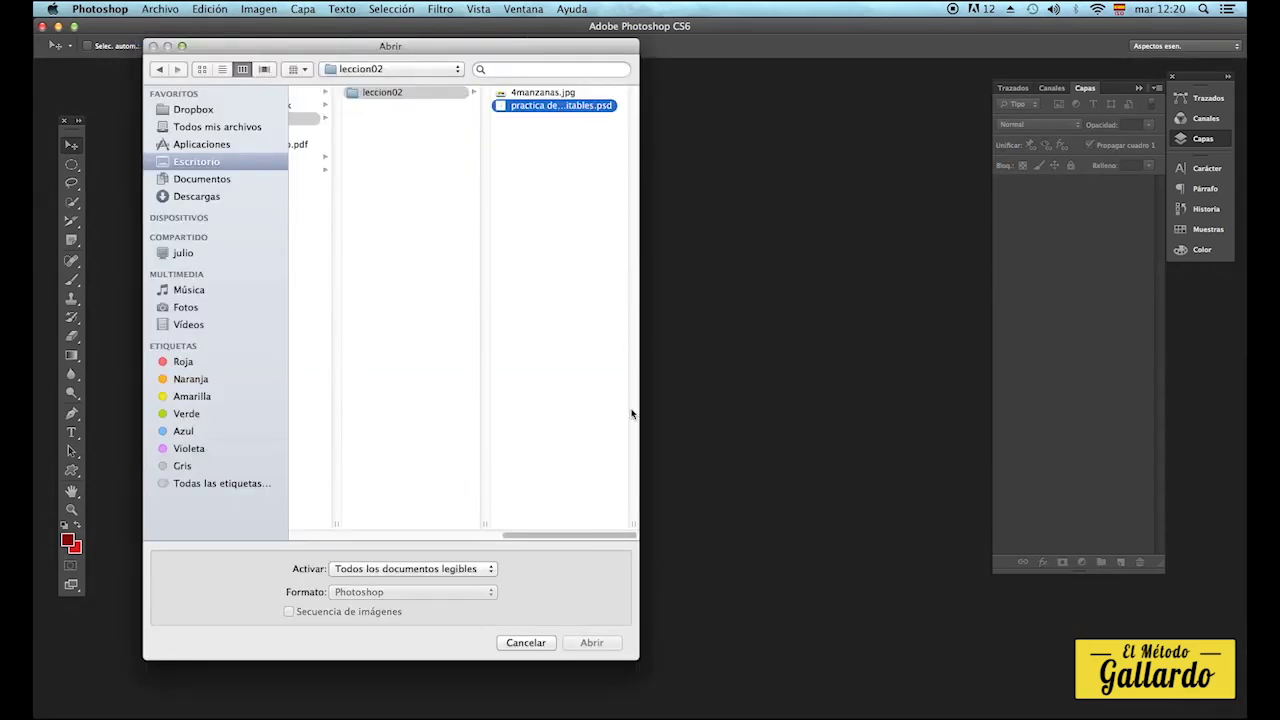
click(592, 642)
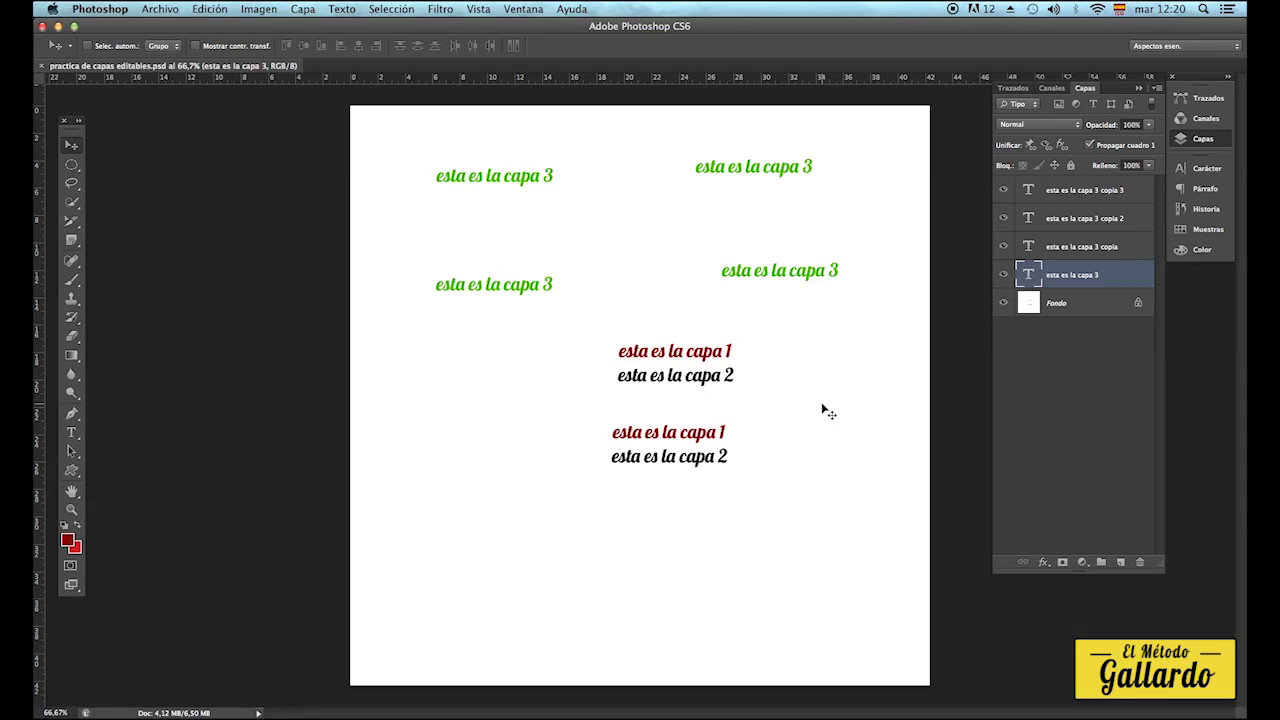
Flatten the image and compare the JPEG and PNG-24 formats in Save for Web, without saving.
click(1158, 91)
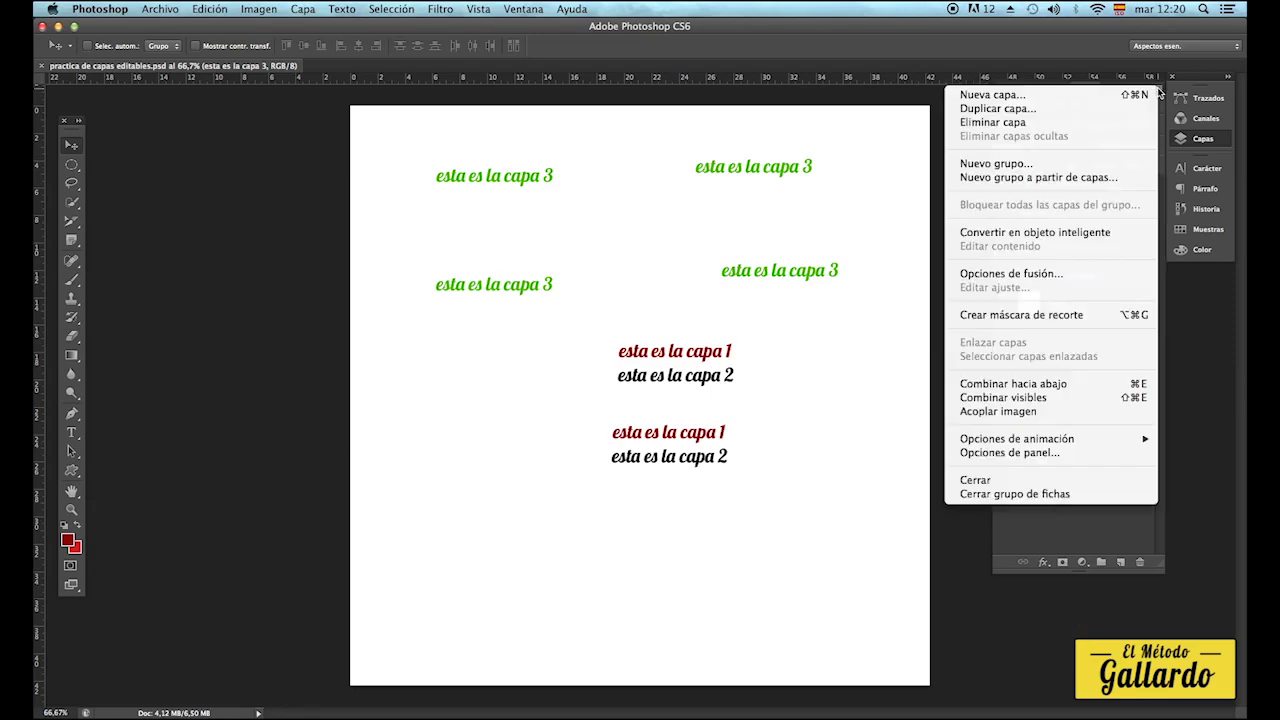
click(1020, 412)
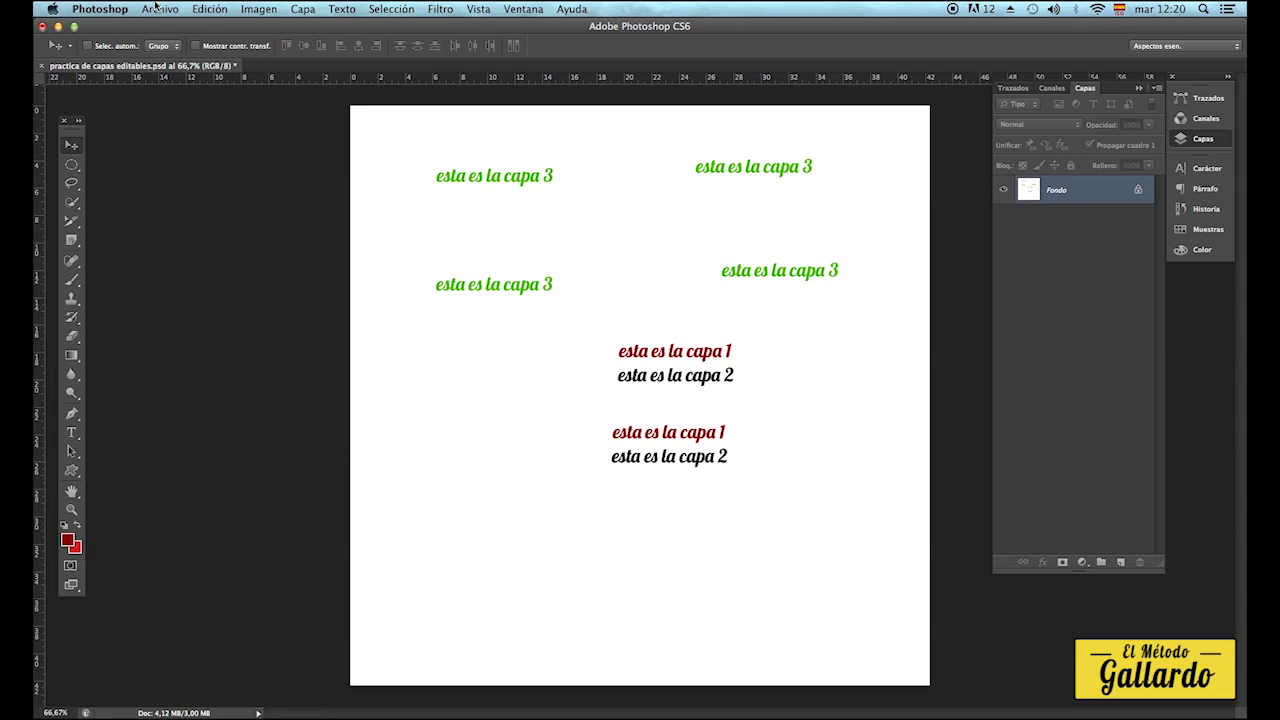
click(155, 8)
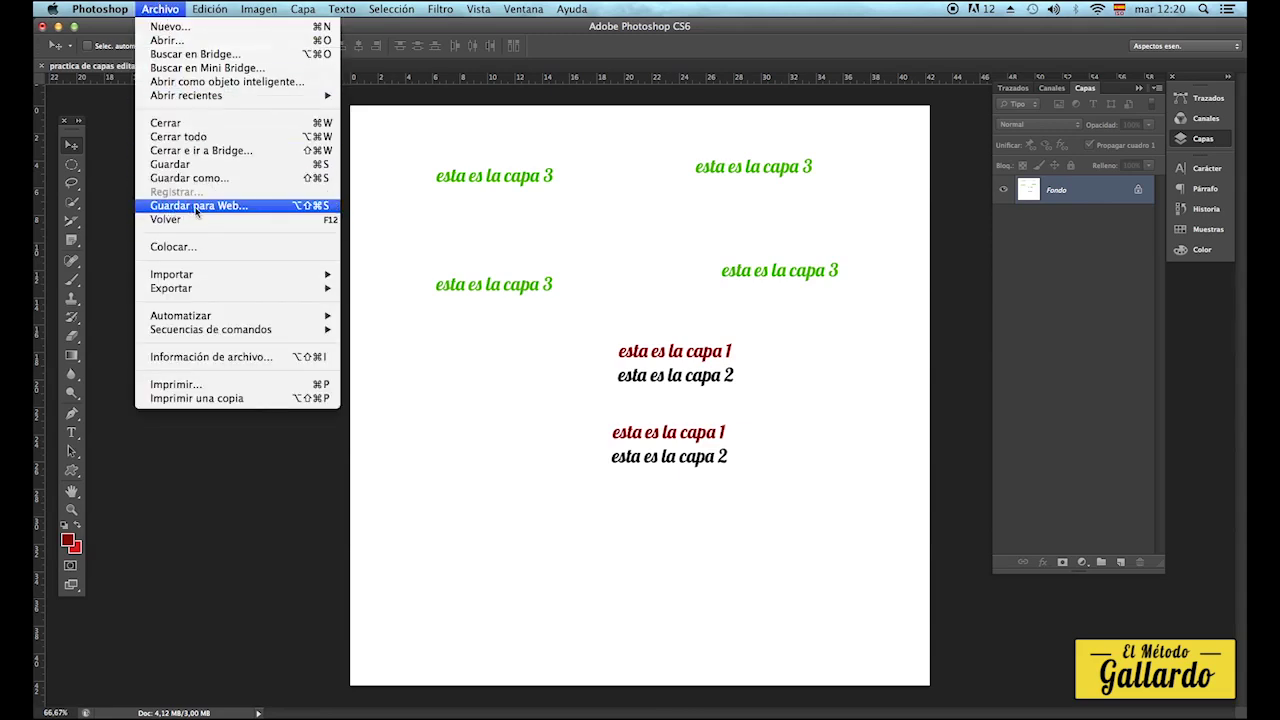
click(249, 204)
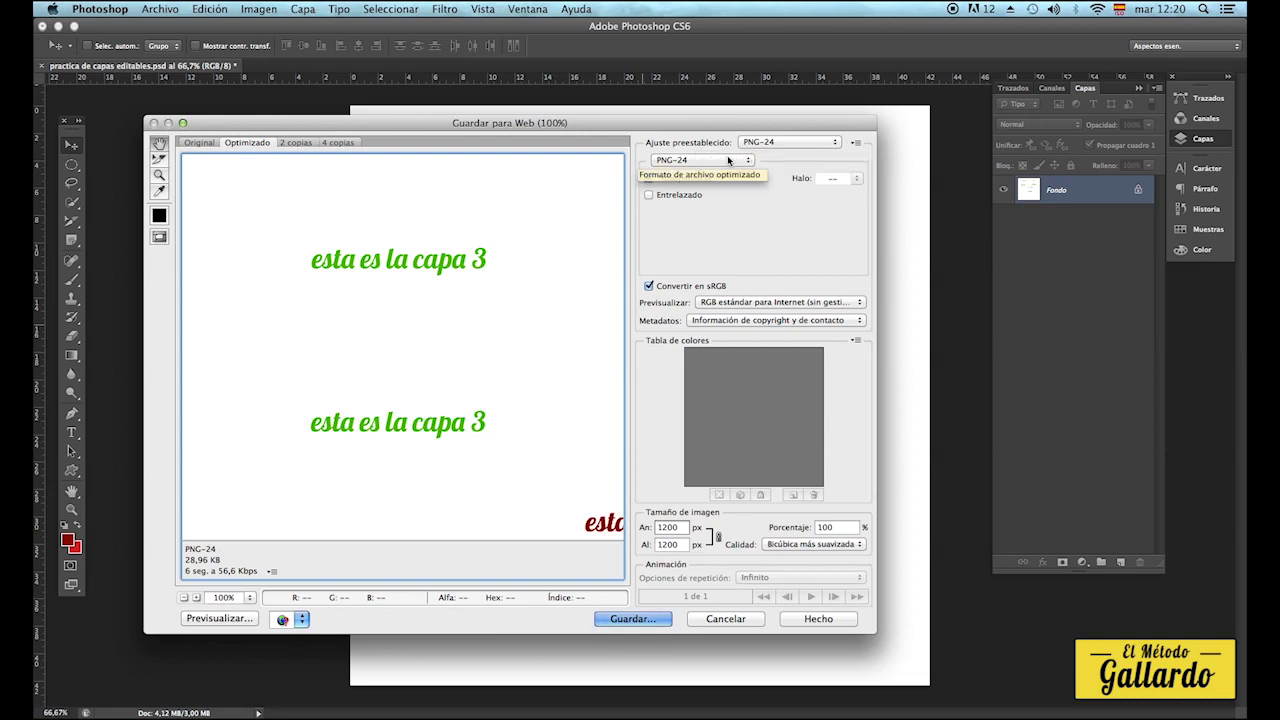
click(721, 163)
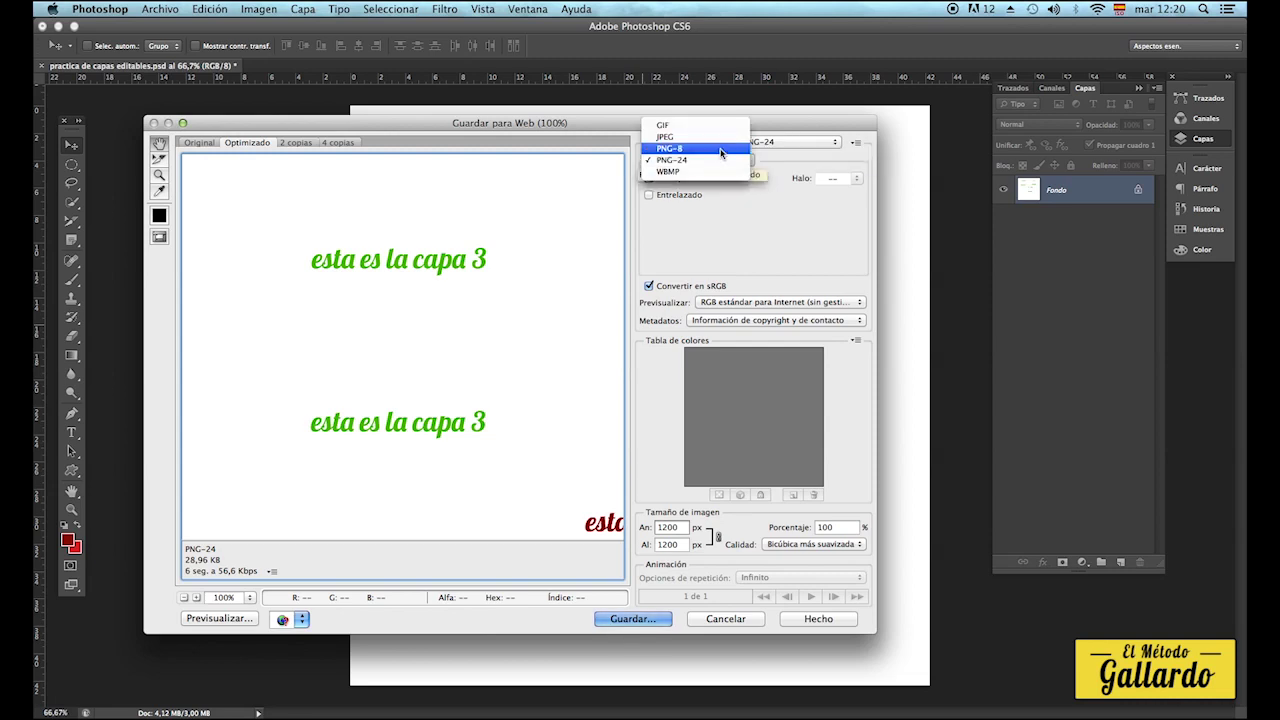
click(716, 136)
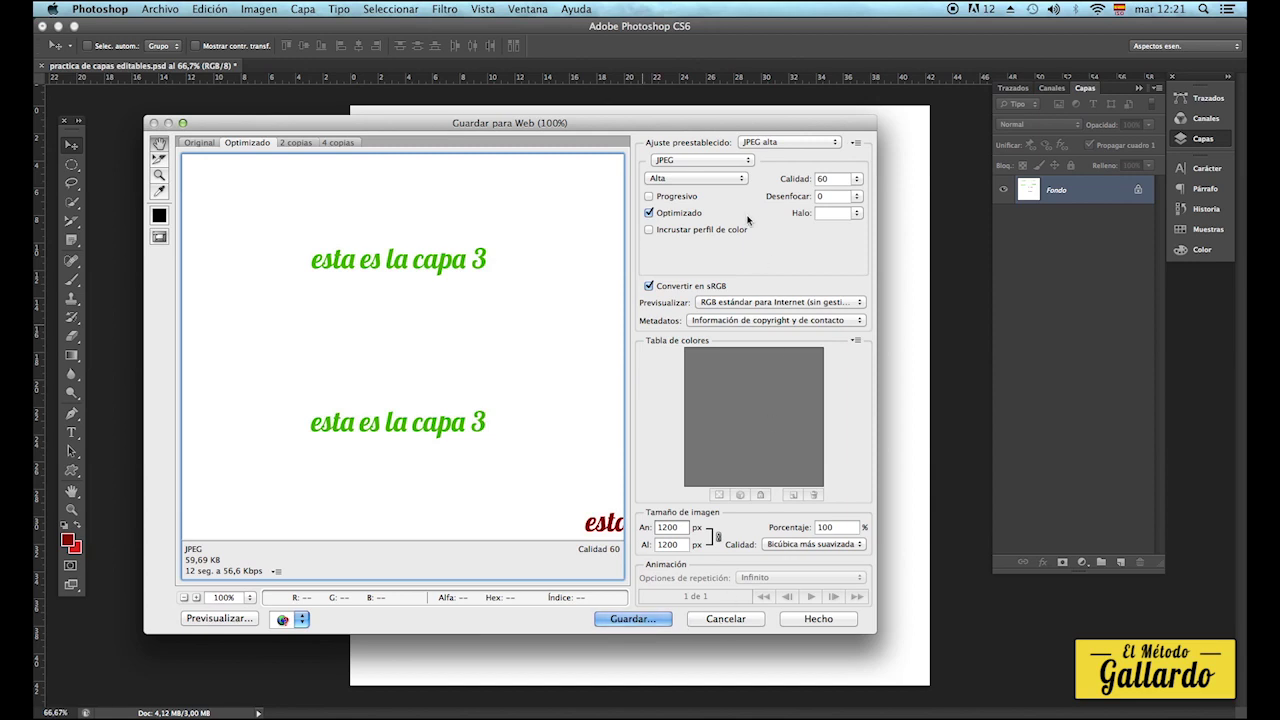
click(740, 162)
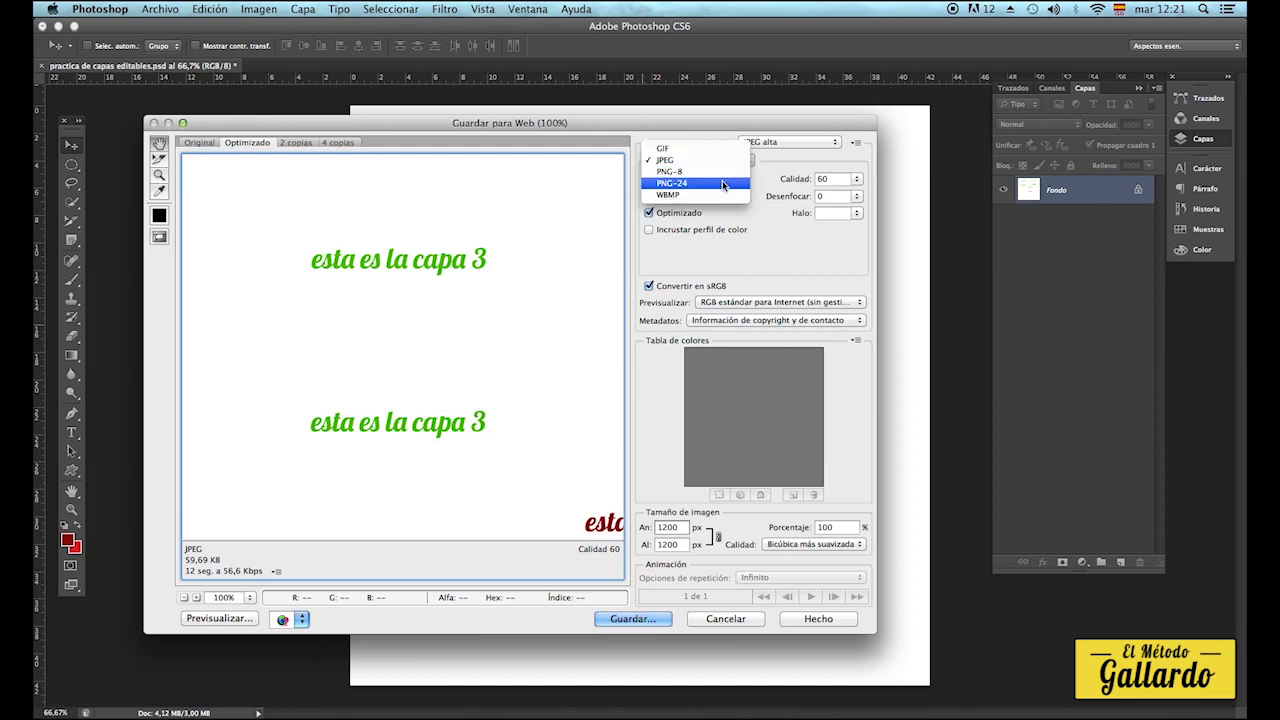
click(722, 183)
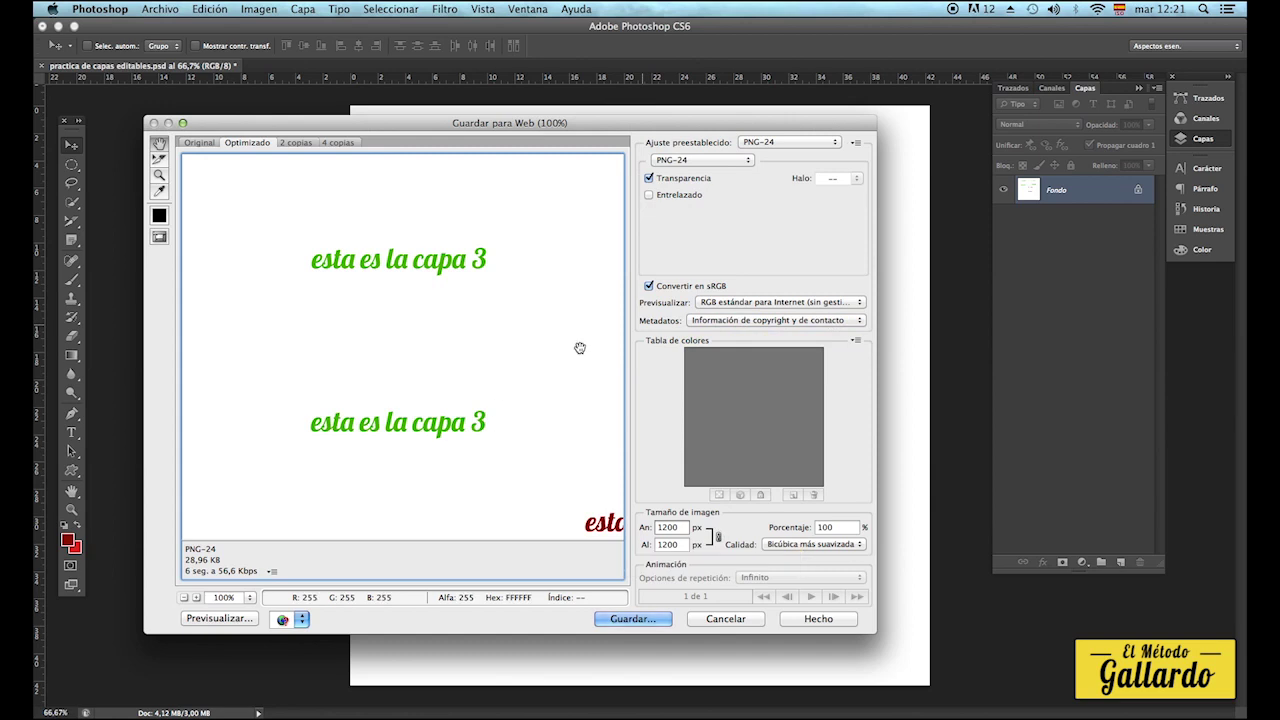
click(725, 620)
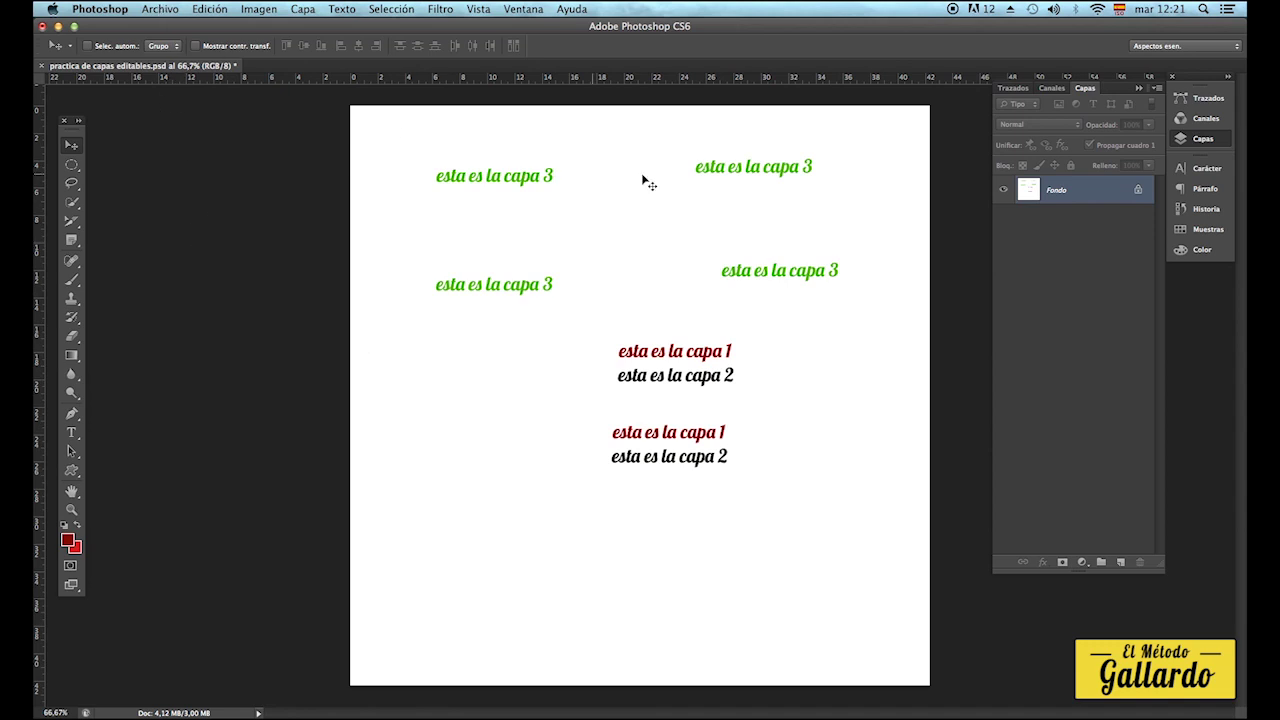
Revert the document to its last saved version.
click(160, 8)
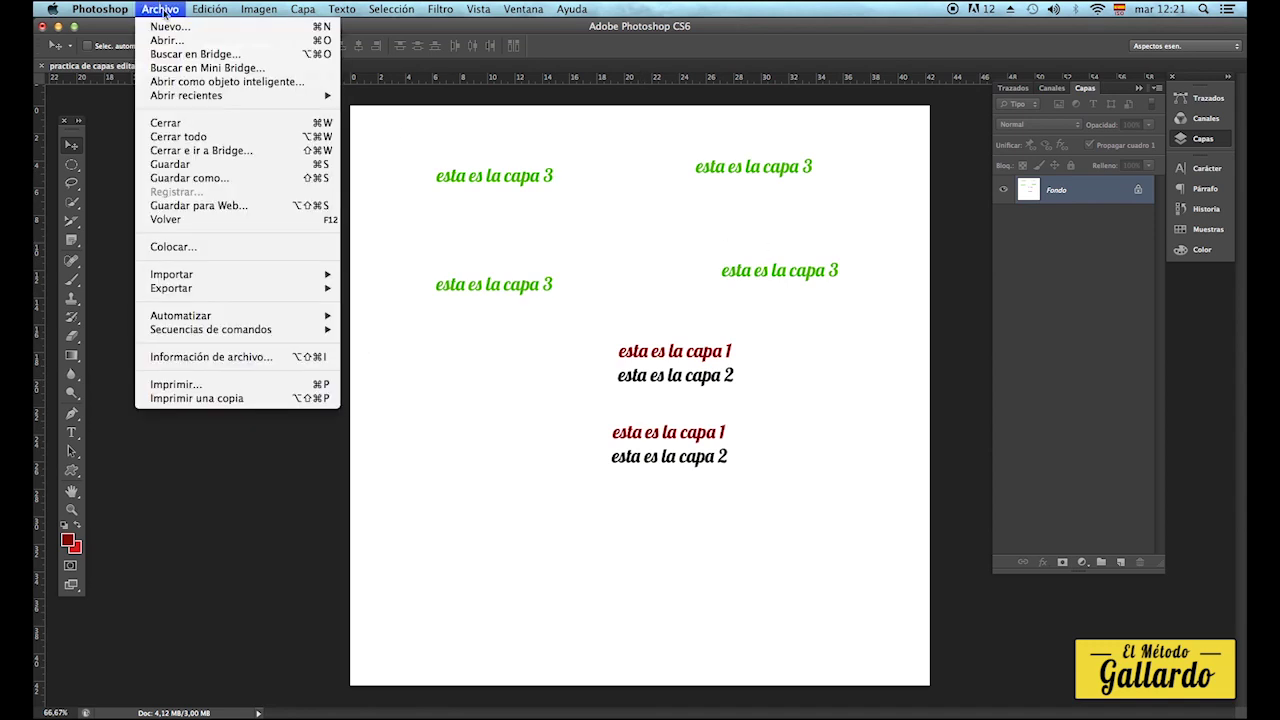
click(204, 216)
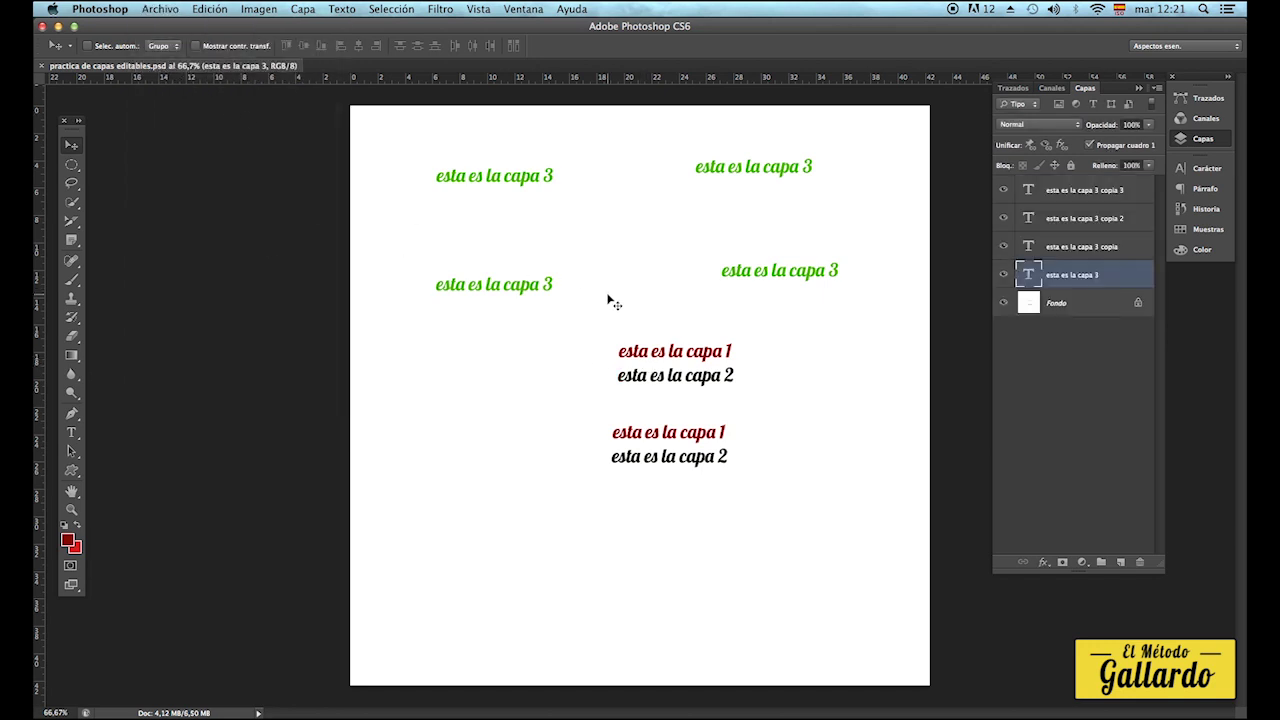
Delete the Fondo background layer, confirming the deletion.
click(1066, 311)
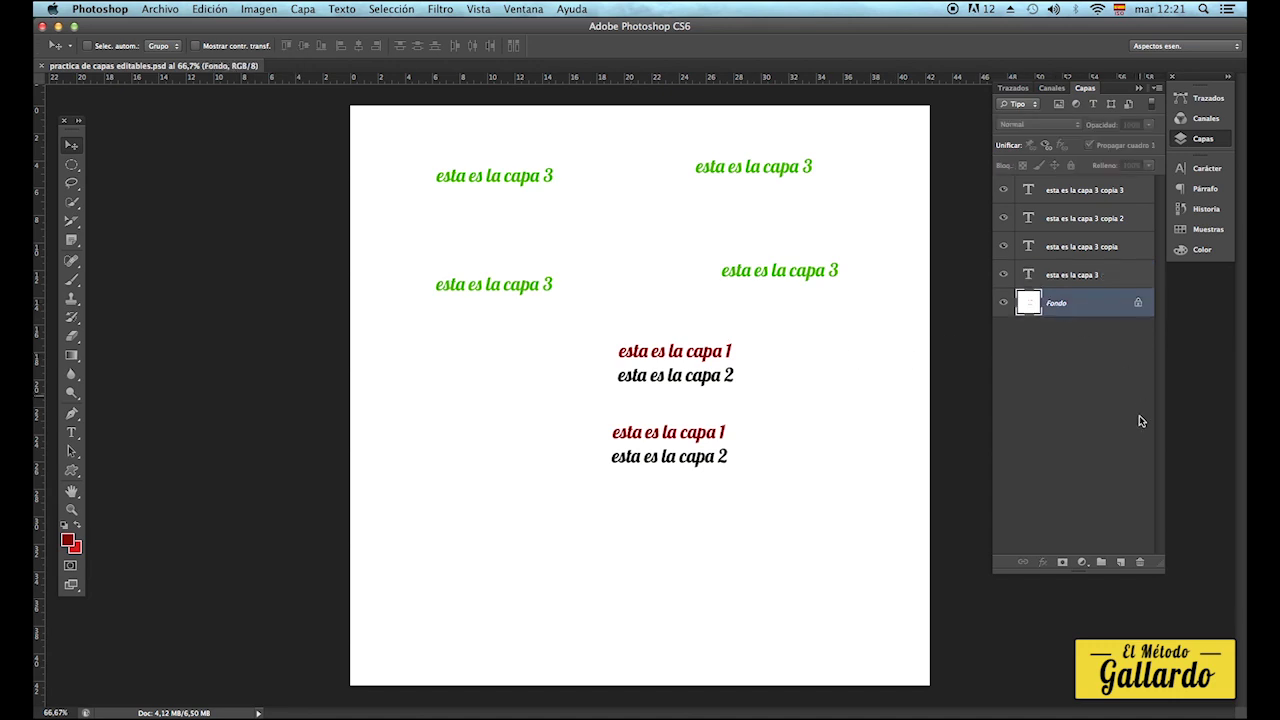
click(1140, 562)
click(750, 263)
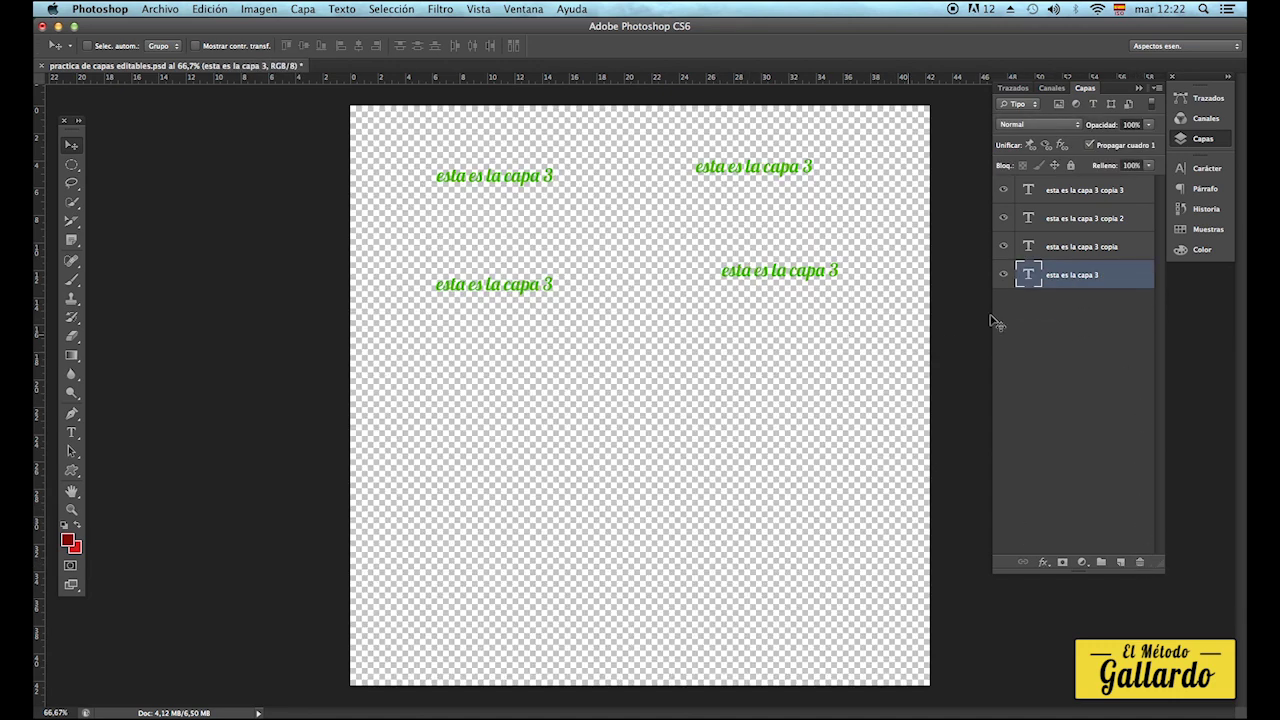
Select all four "esta es la capa 3" text layers and merge the visible layers into one.
click(1063, 203)
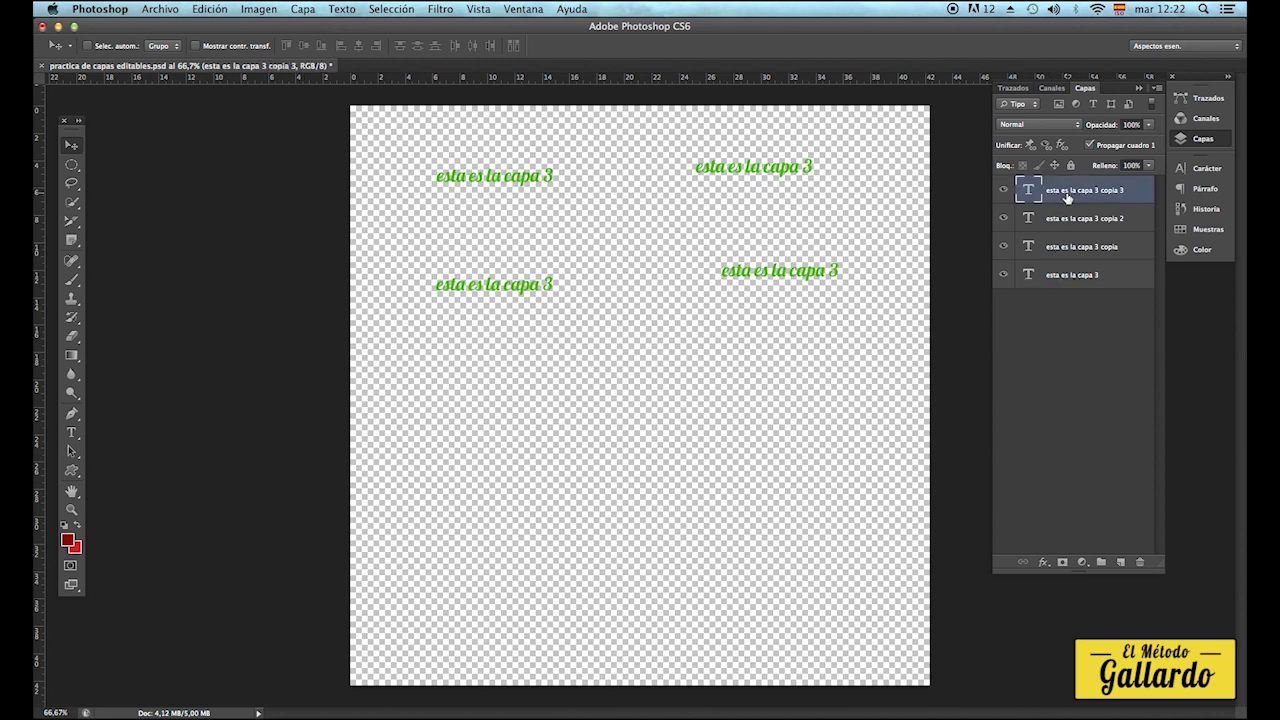
shift+click(1070, 277)
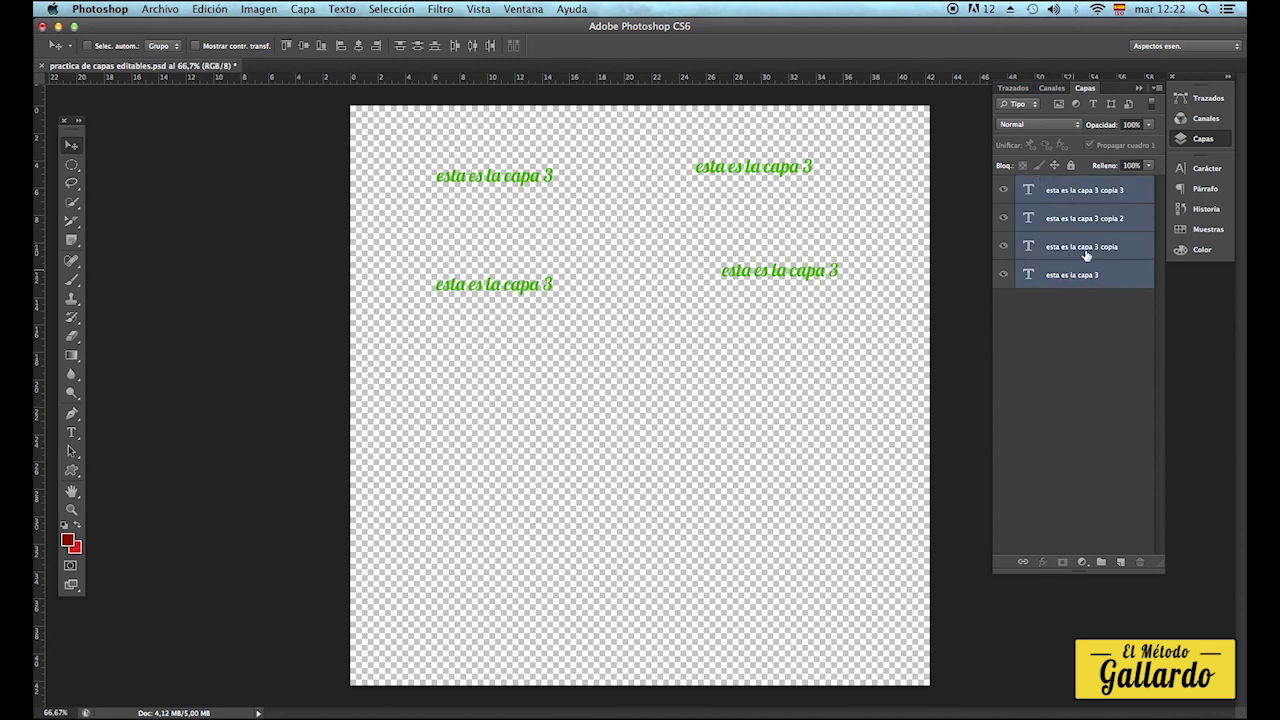
click(1157, 88)
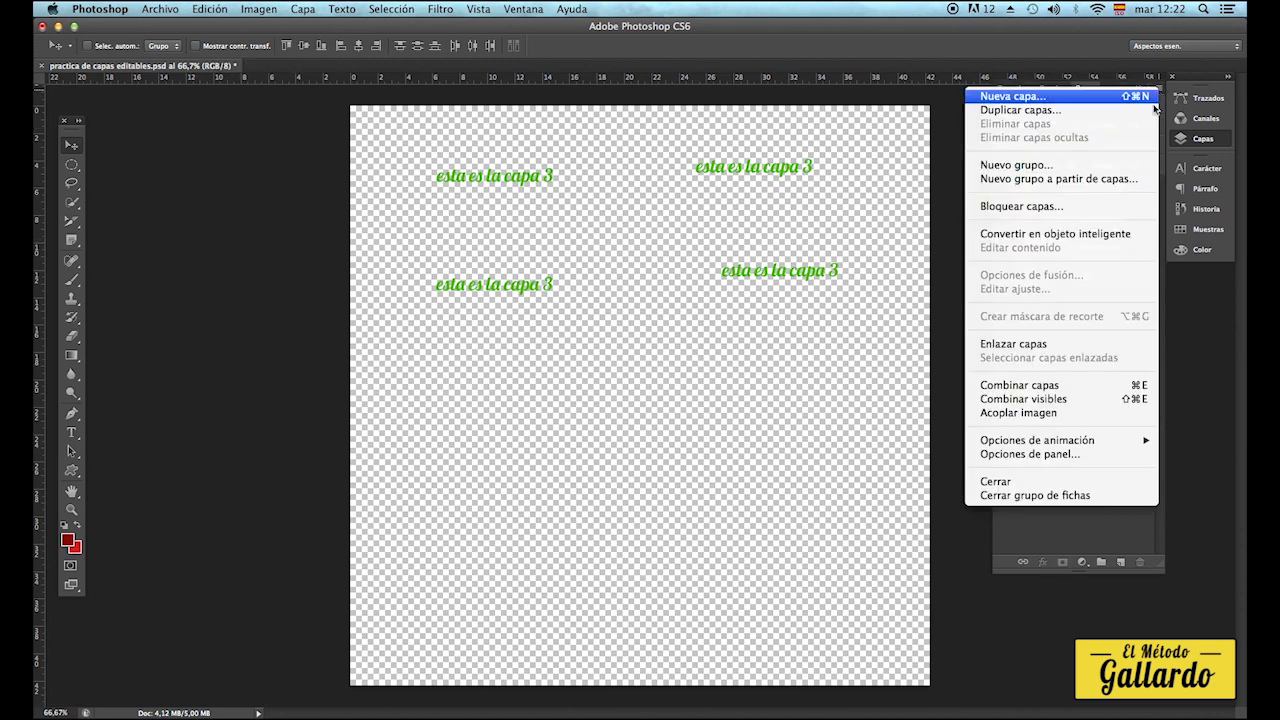
click(1079, 403)
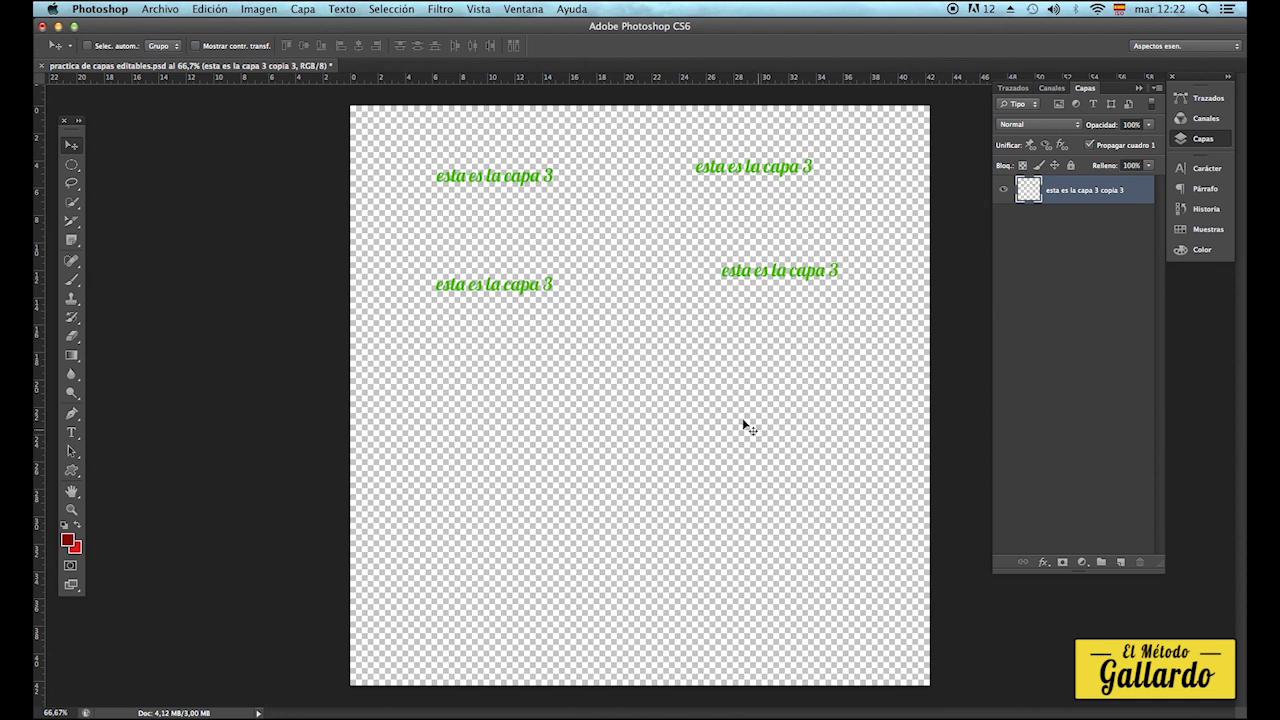
Preview the merged transparent image as PNG-24 with transparency in Save for Web, without saving.
click(160, 9)
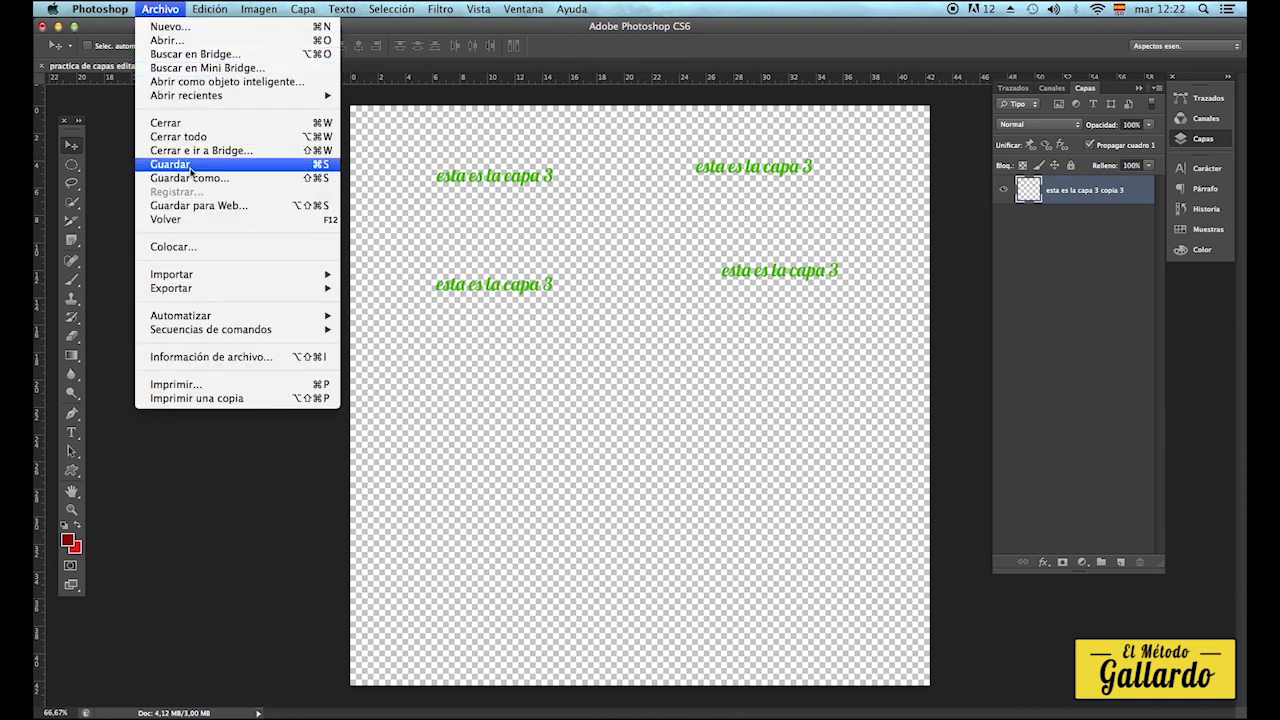
click(199, 205)
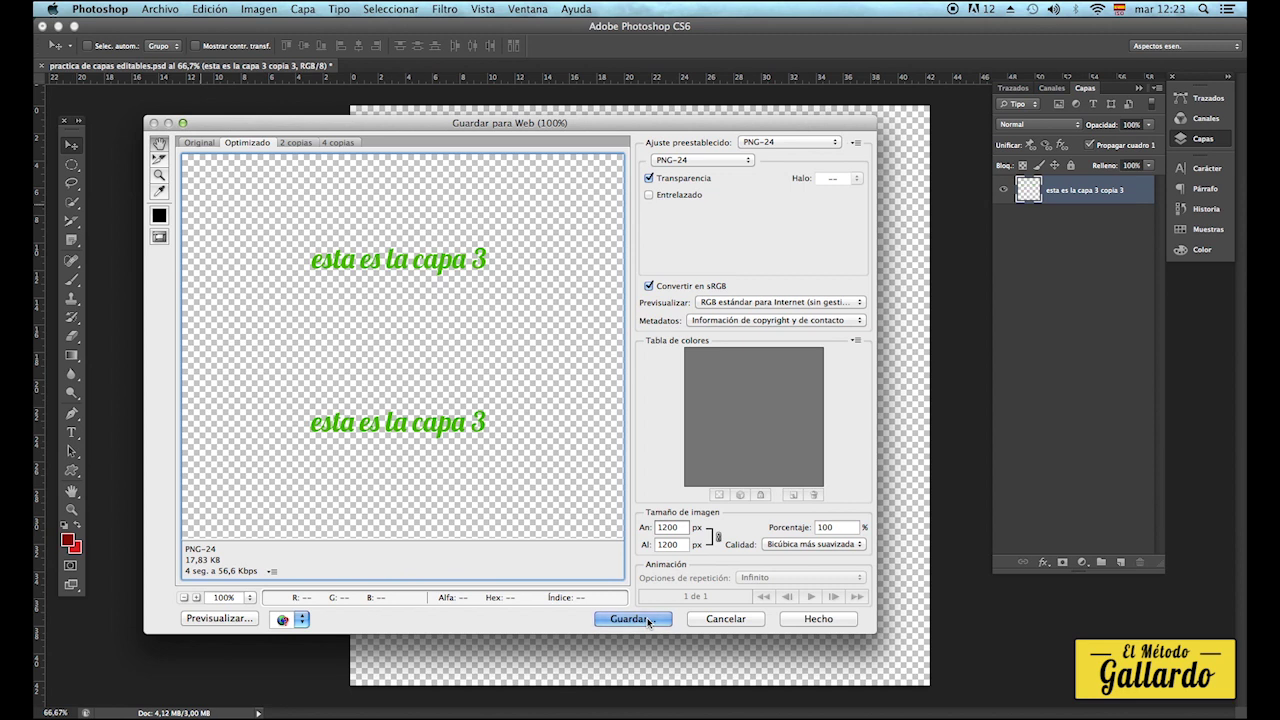
click(727, 620)
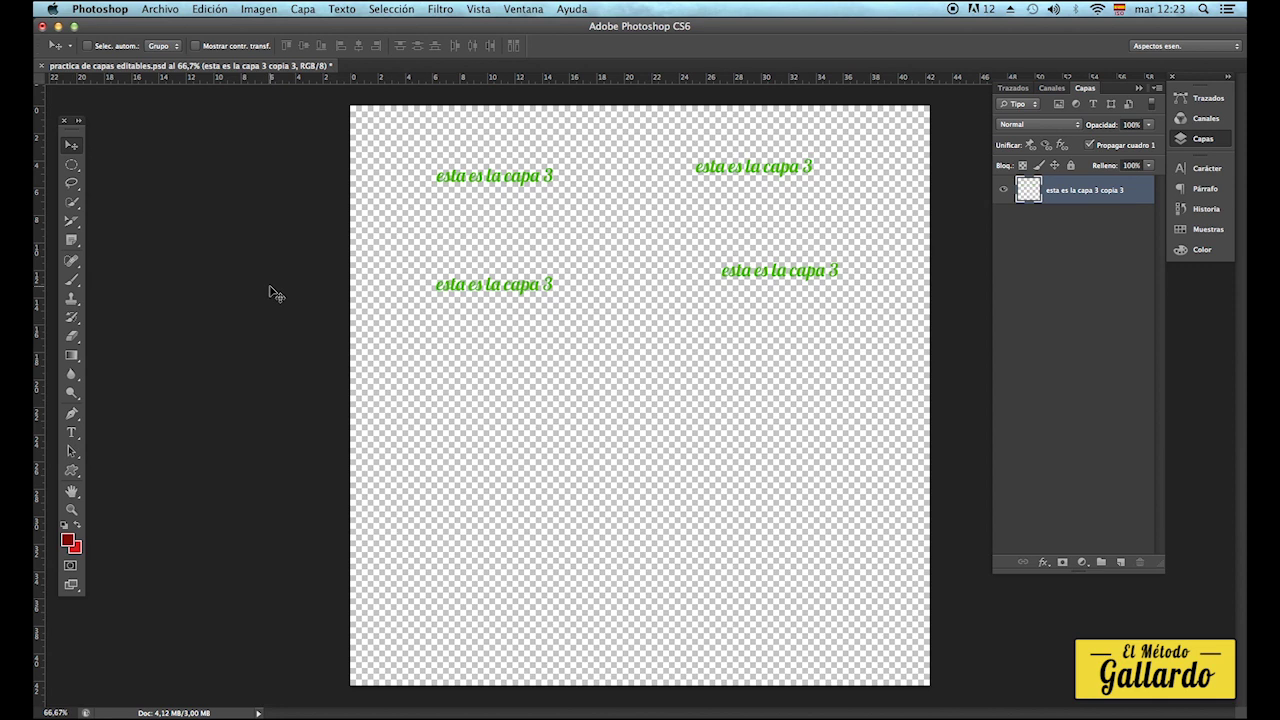
Examine the file formats offered by Save As, such as TIFF, keeping the Photoshop format and without saving.
click(150, 9)
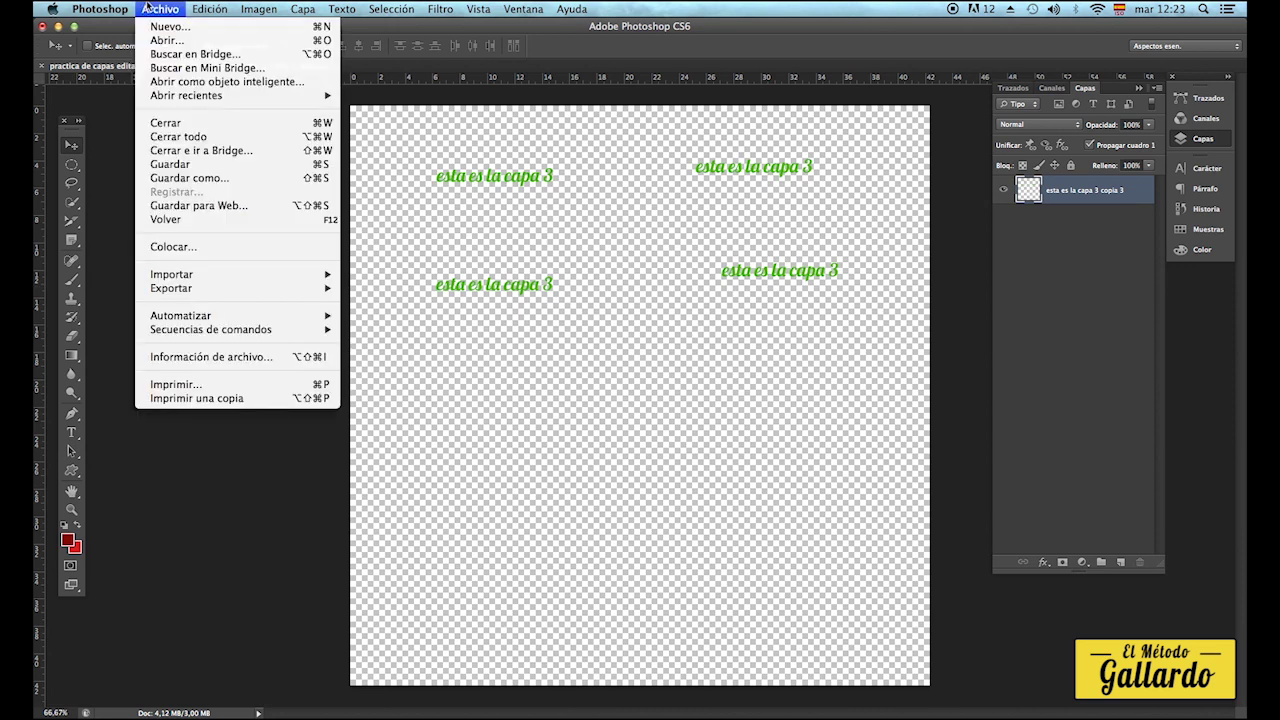
click(186, 178)
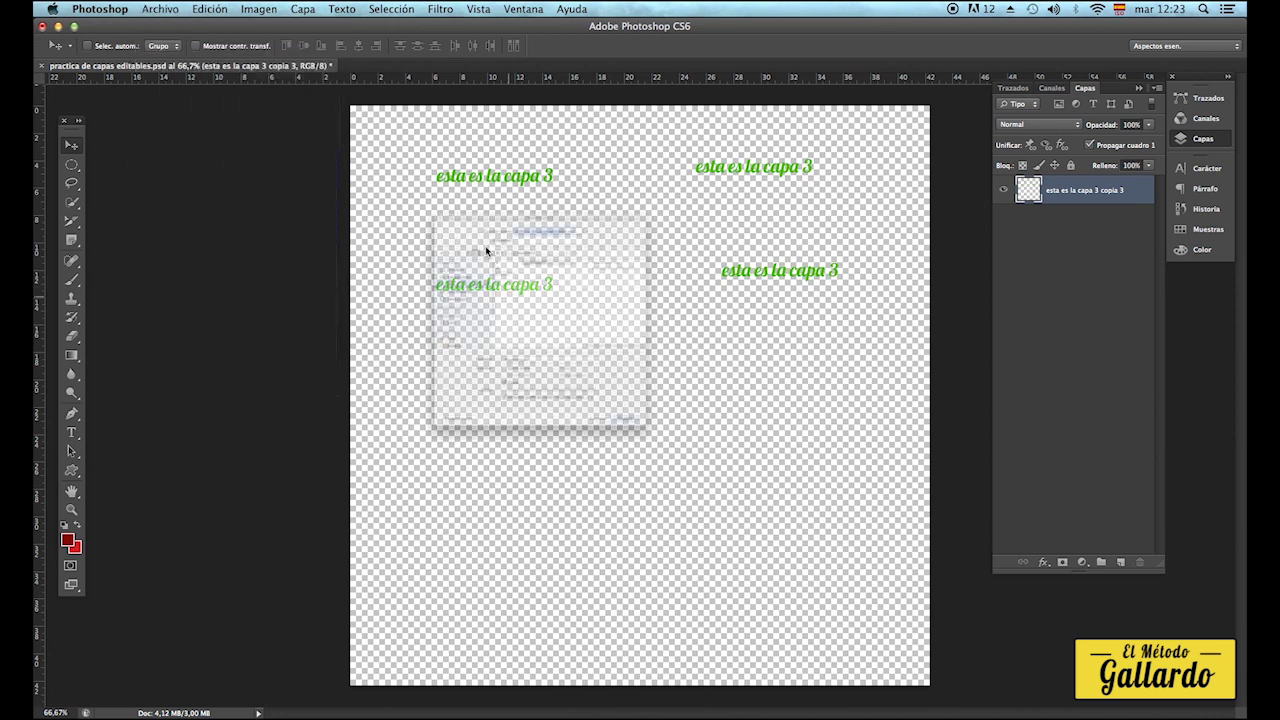
click(533, 414)
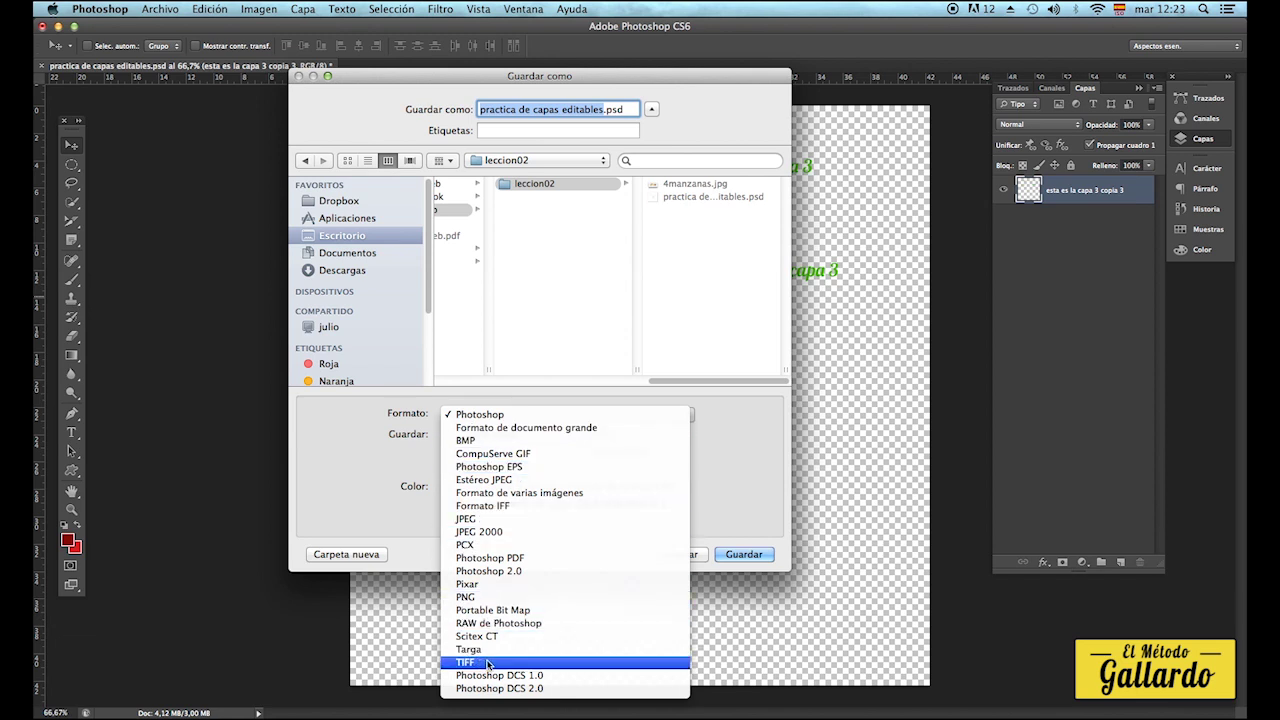
click(753, 475)
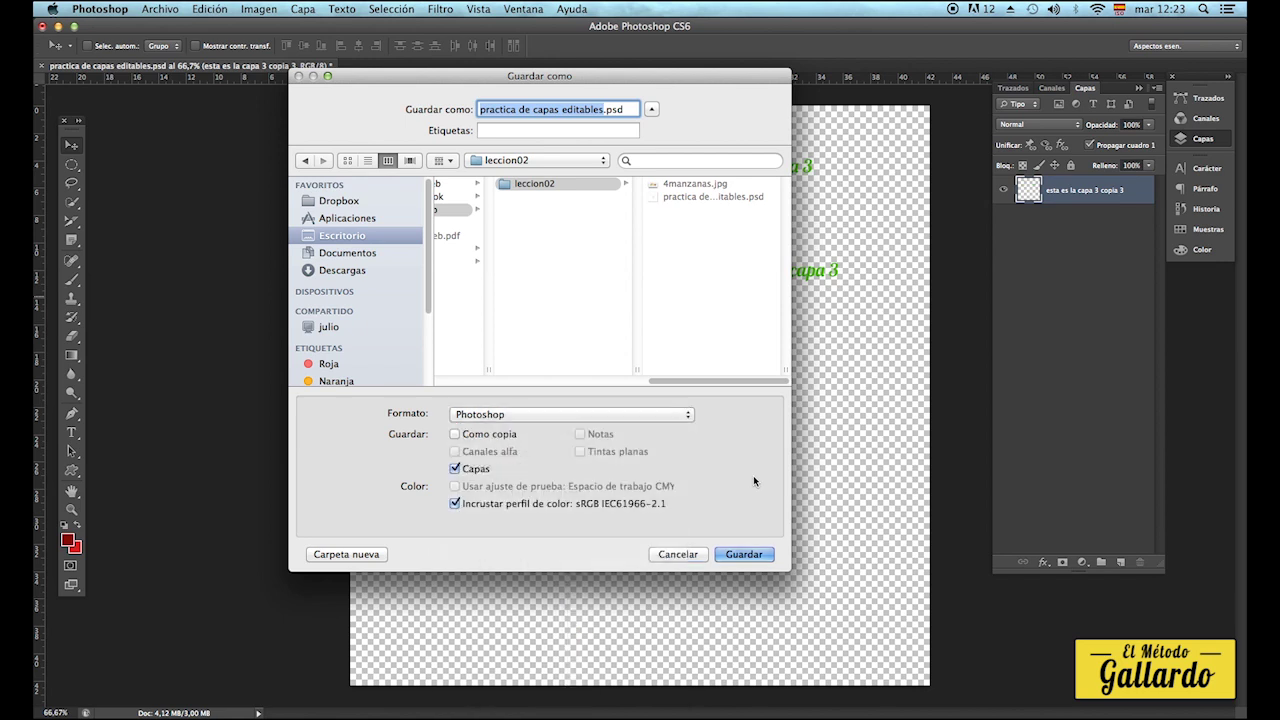
click(678, 554)
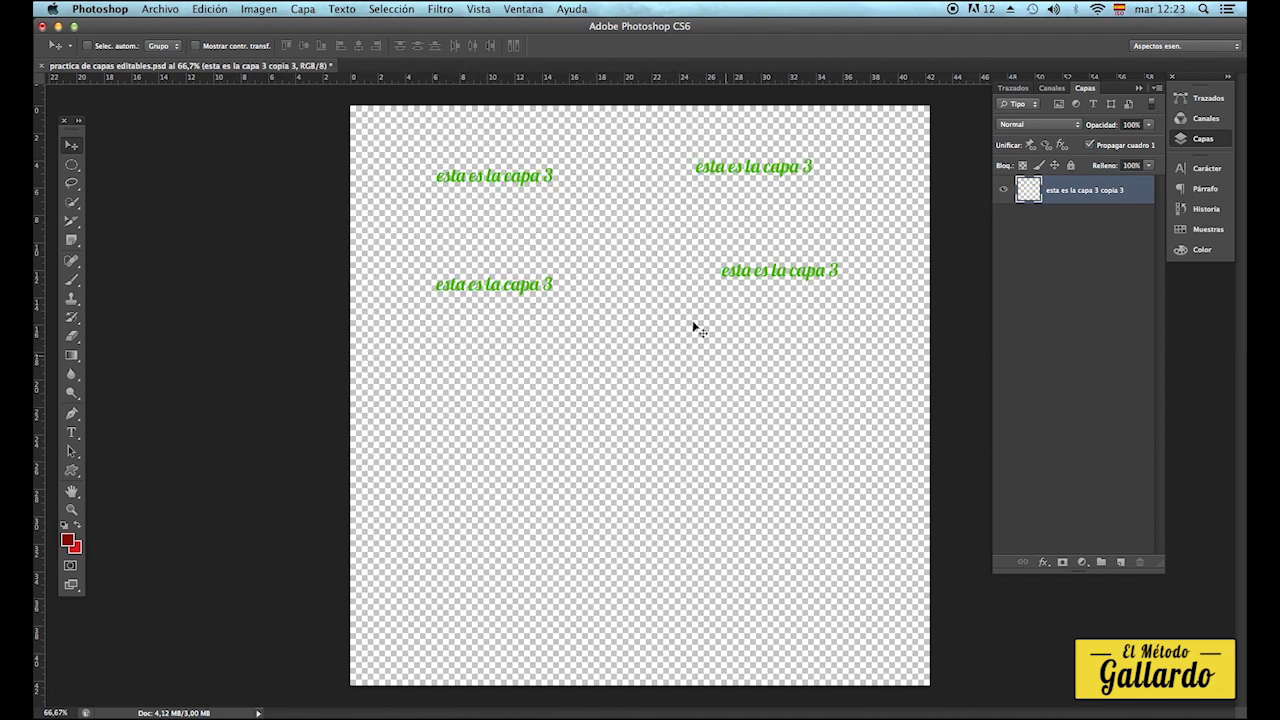
Check the pixel dimensions, document size and resolution in the image size settings without changing them.
click(262, 10)
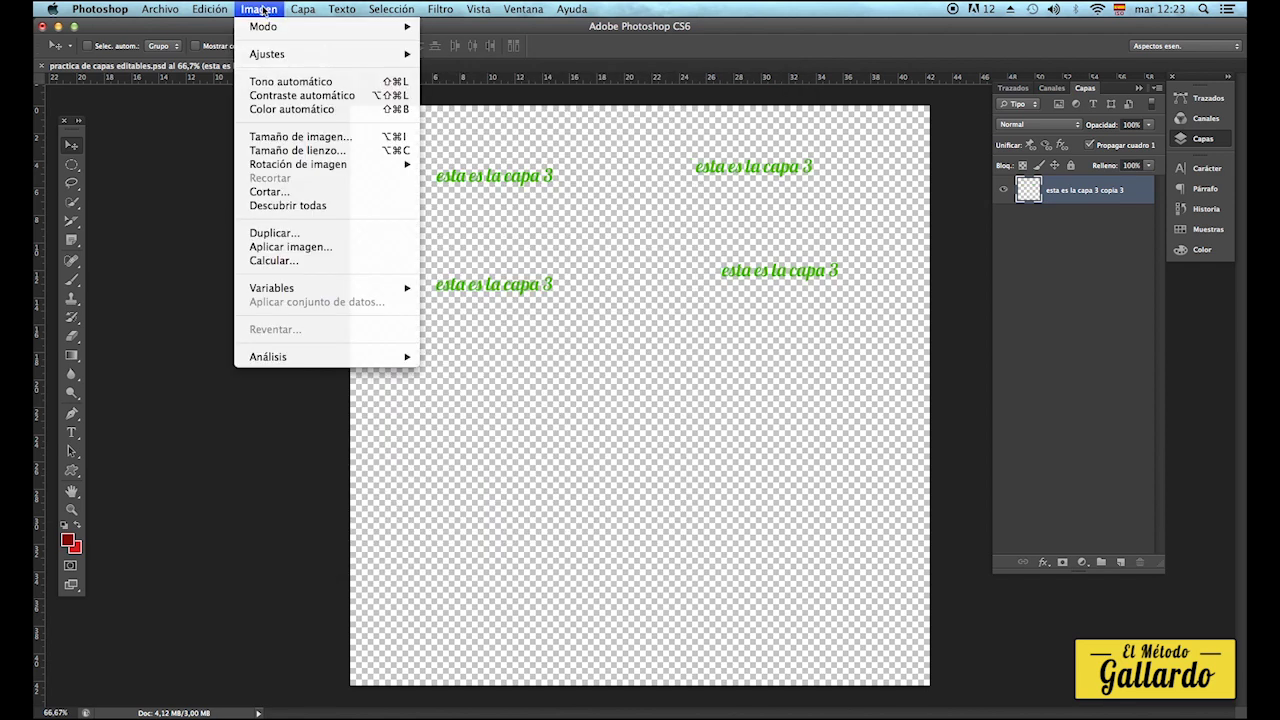
click(288, 138)
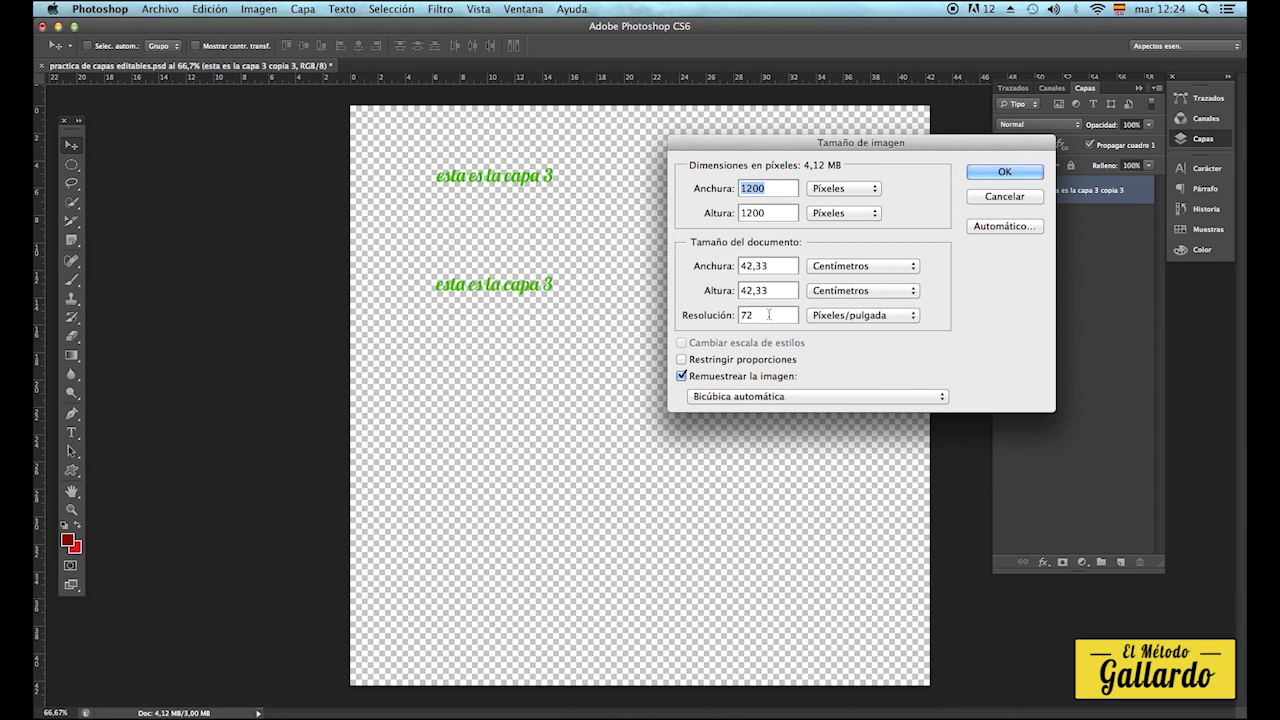
click(1007, 197)
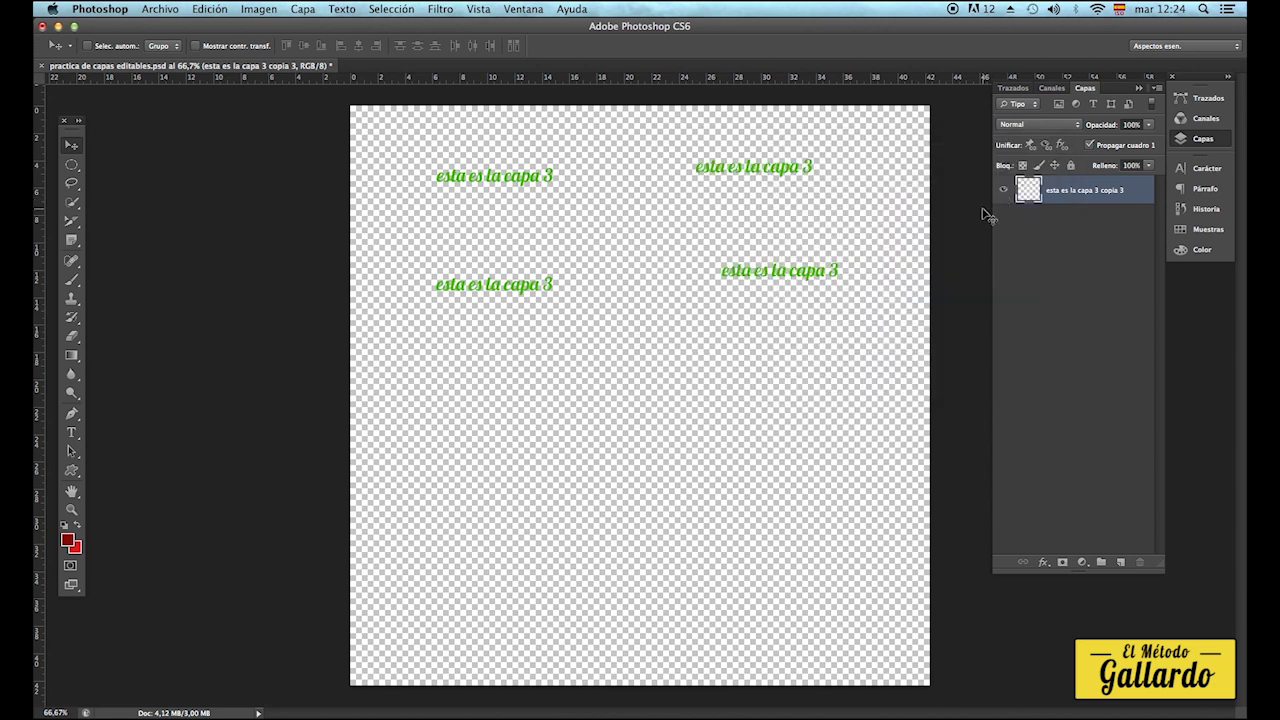